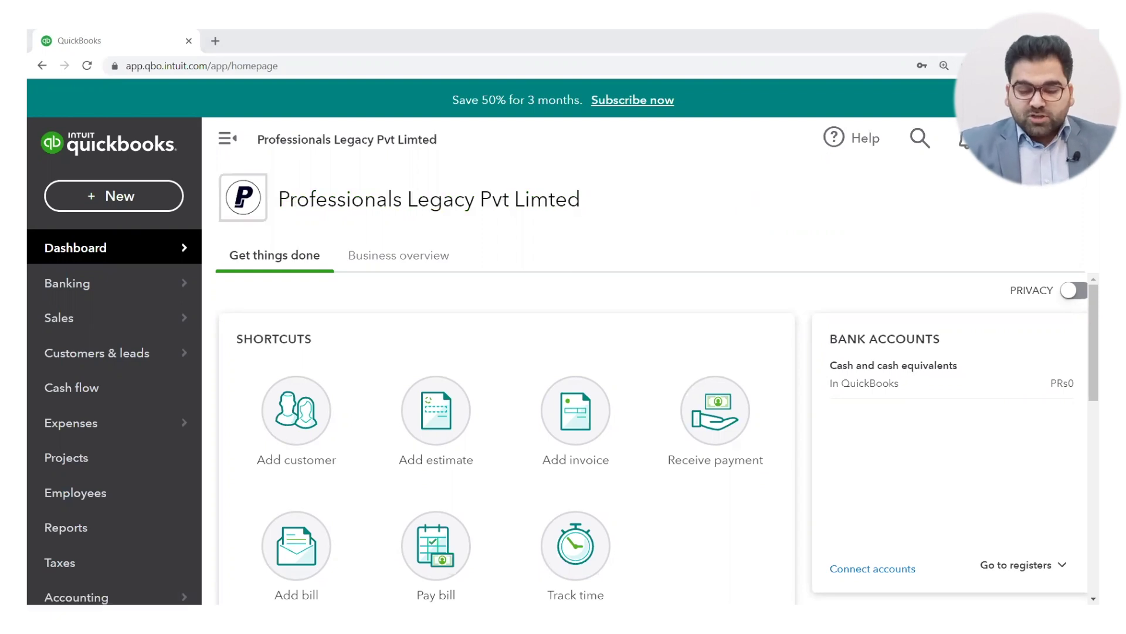
# Step: Go to Manage users from the settings gear and start adding a new user
pyautogui.click(1015, 139)
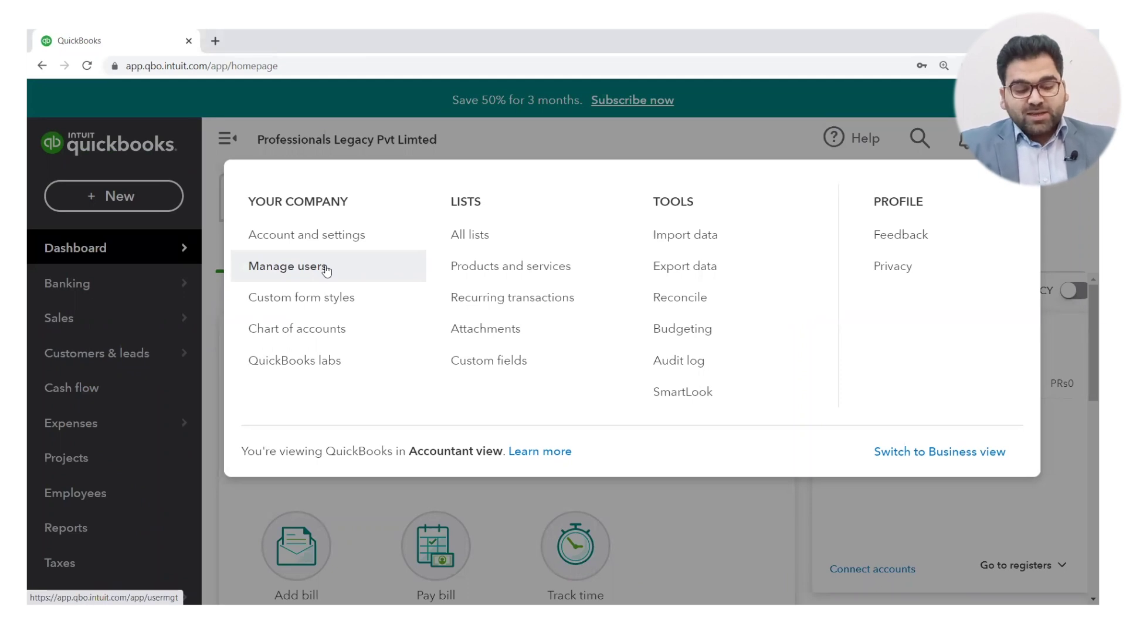
pyautogui.click(326, 270)
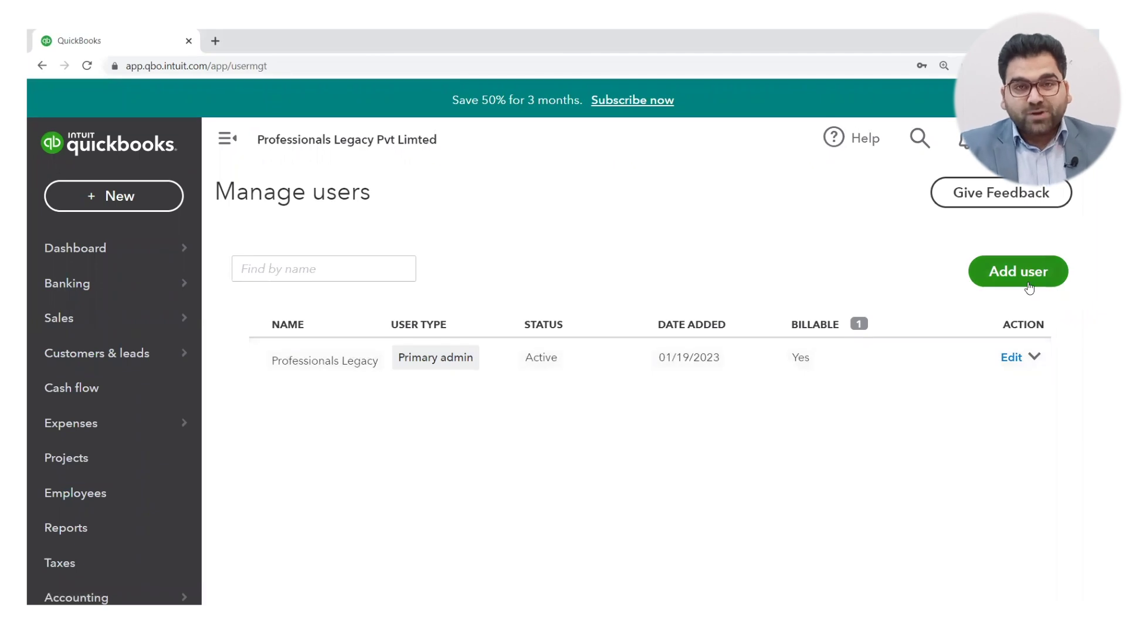
pyautogui.click(1030, 287)
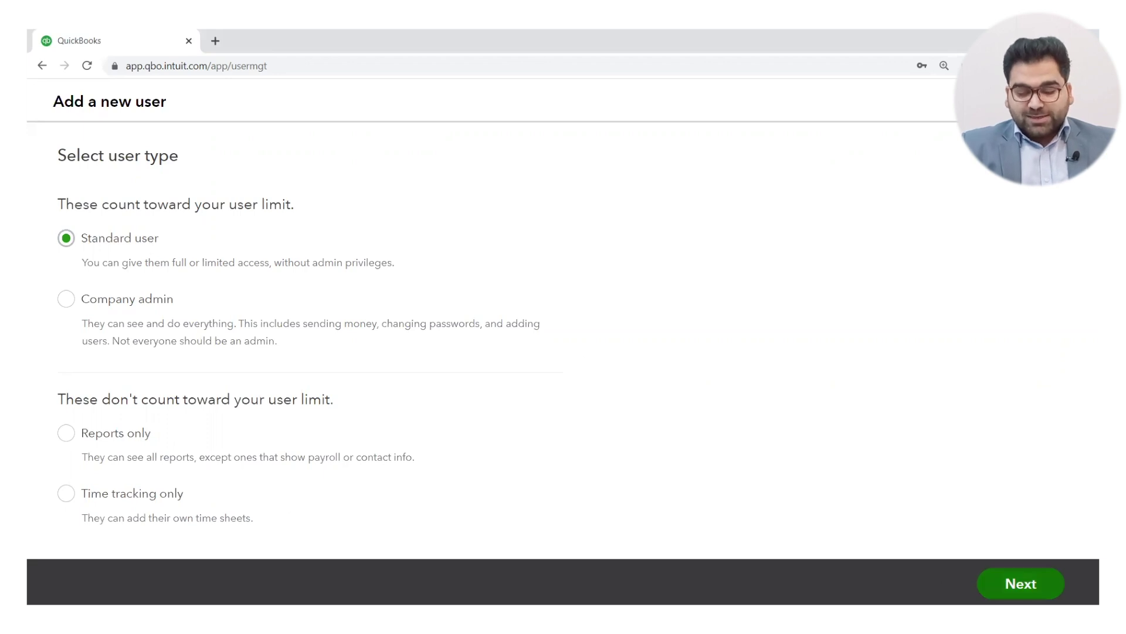
# Step: Advance to Select access rights and review the All access permissions list
pyautogui.click(1021, 583)
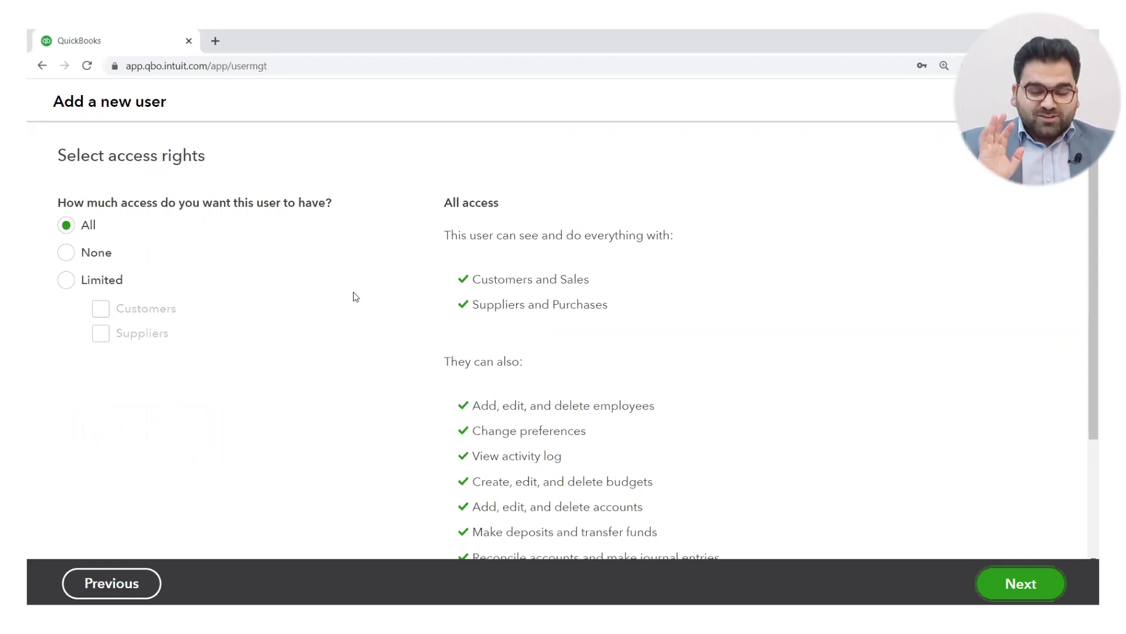
pyautogui.scroll(-1, 680, 305)
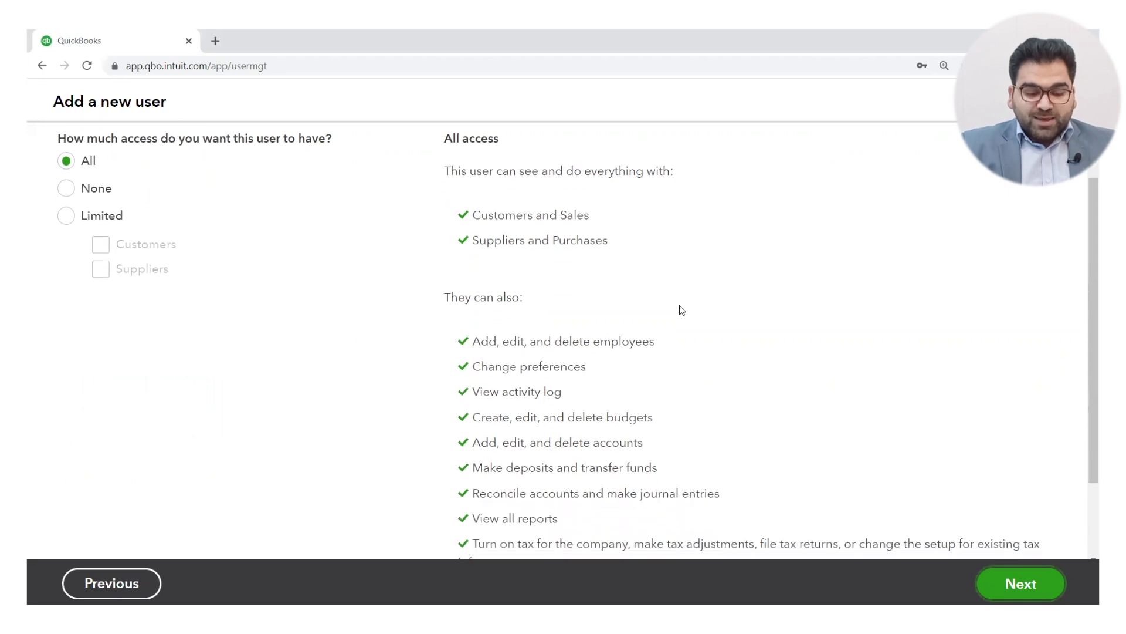
pyautogui.scroll(1, 680, 306)
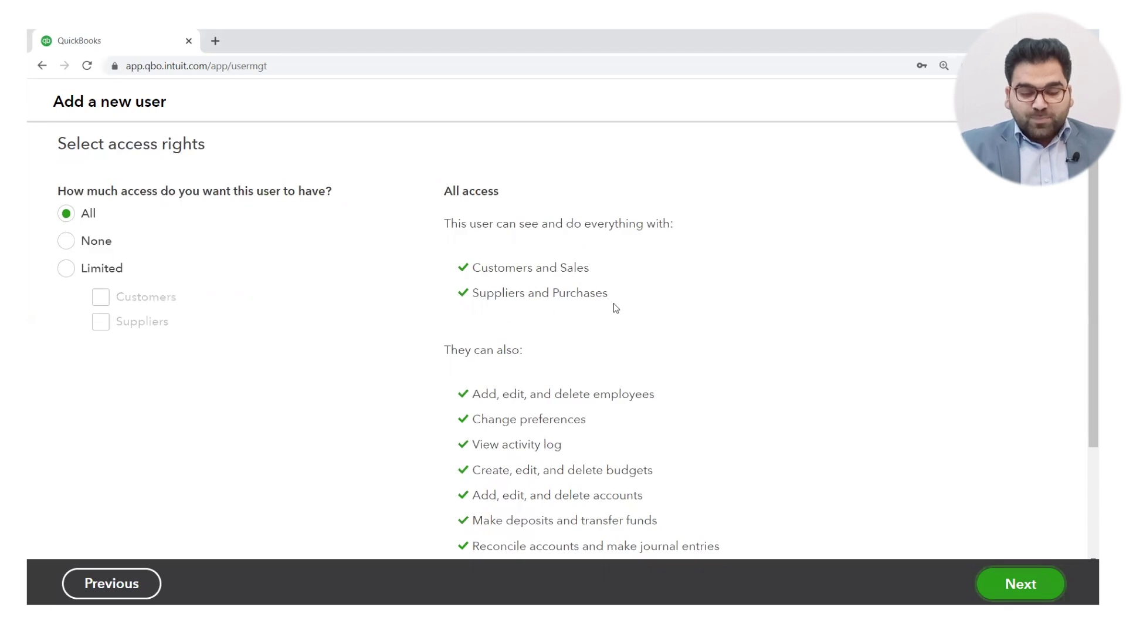
pyautogui.scroll(-3, 629, 310)
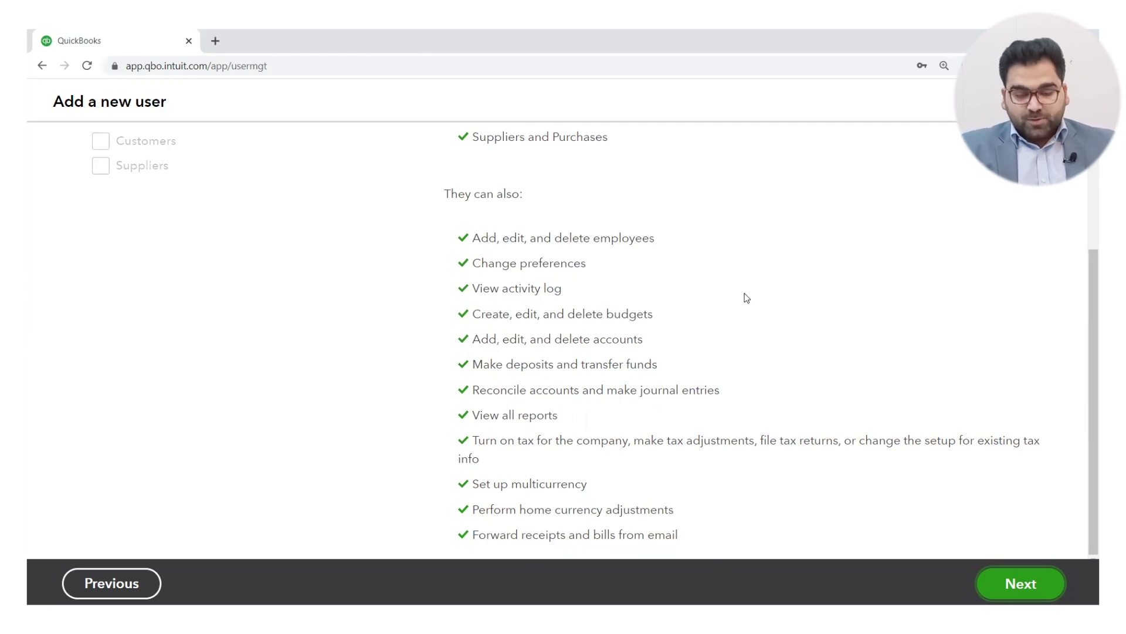
pyautogui.scroll(3, 745, 297)
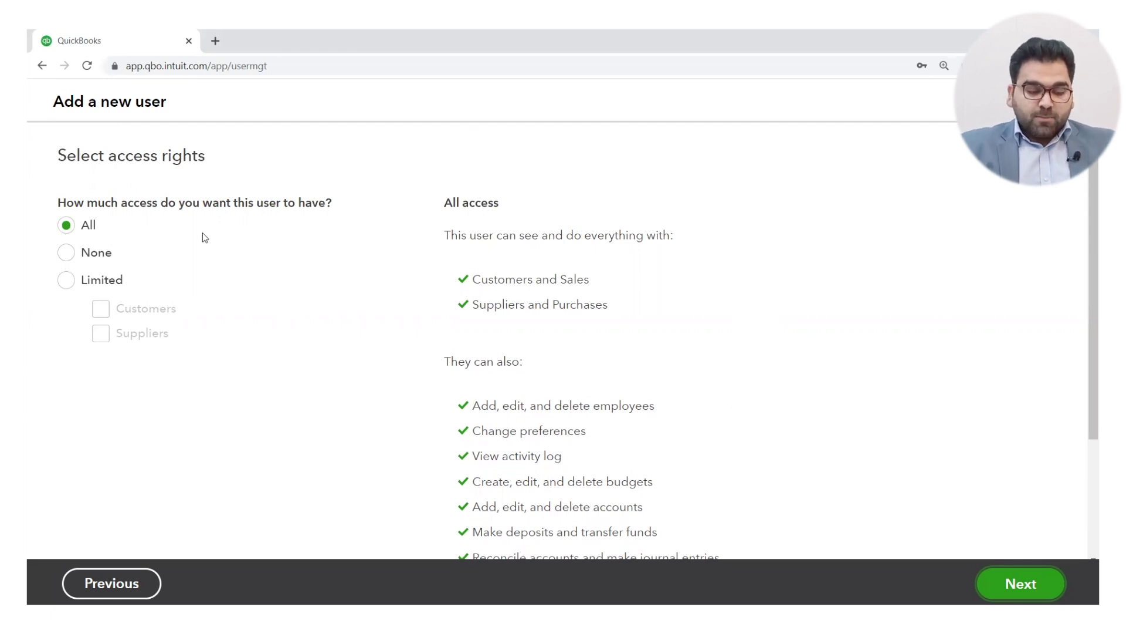
# Step: Set the user's access to Limited with only Customers and sales ticked
pyautogui.click(66, 254)
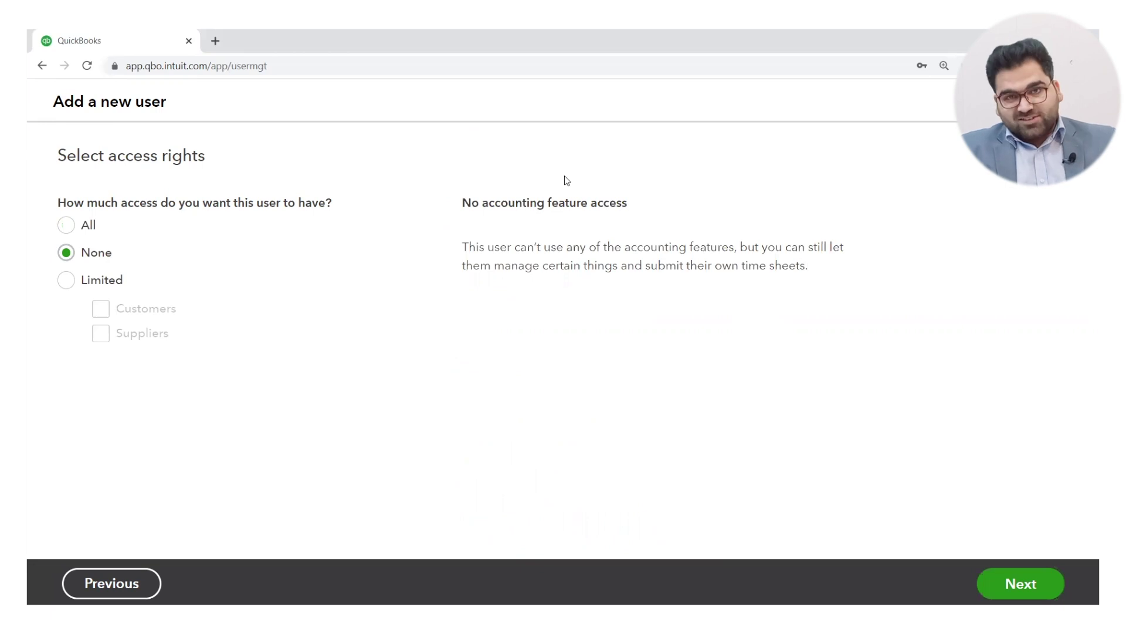
pyautogui.click(67, 281)
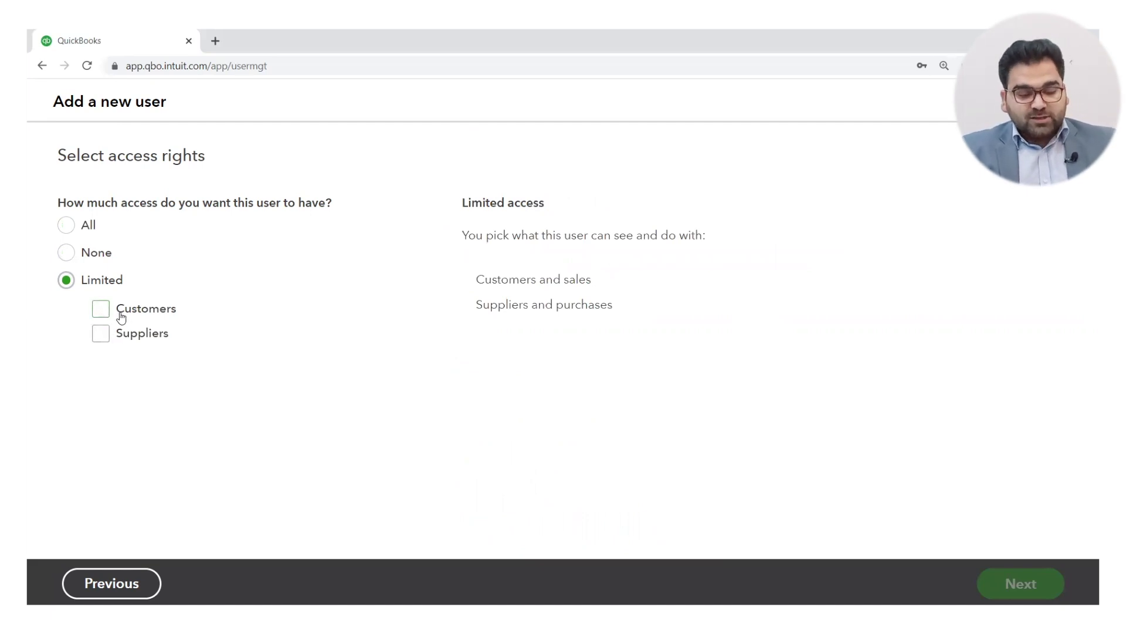
pyautogui.click(107, 317)
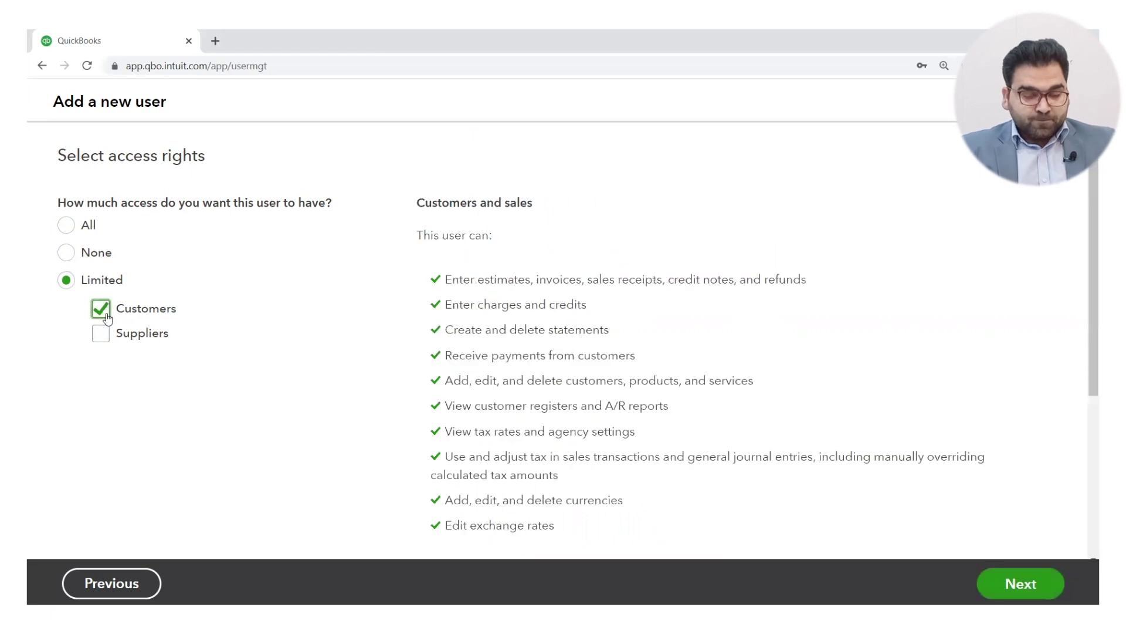
pyautogui.scroll(-2, 410, 307)
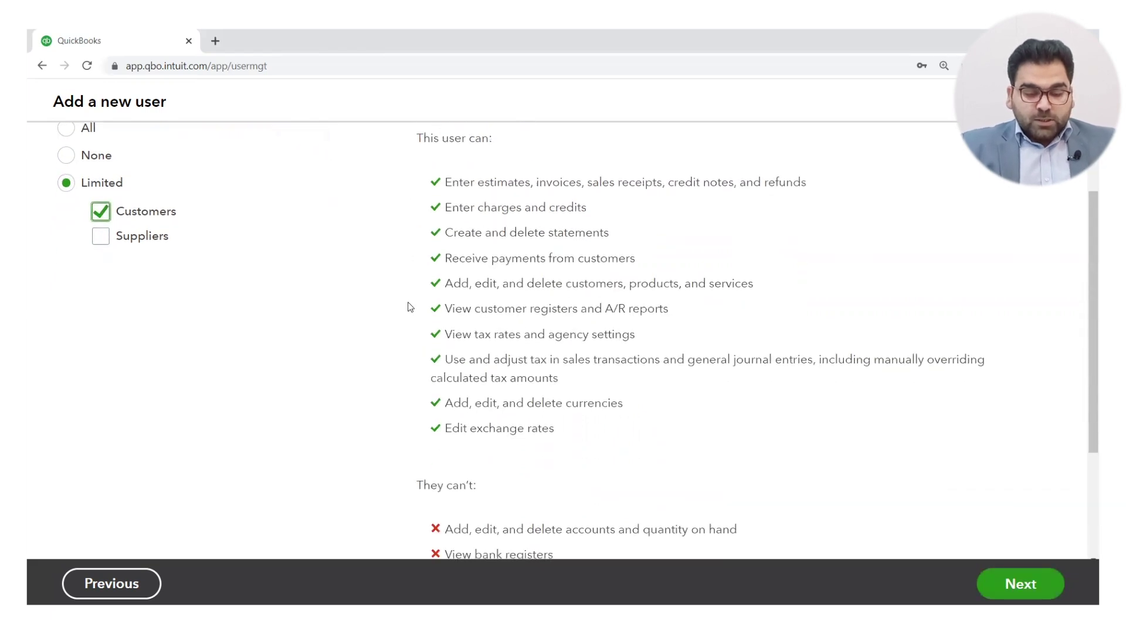
pyautogui.scroll(1, 409, 307)
pyautogui.scroll(-1, 410, 307)
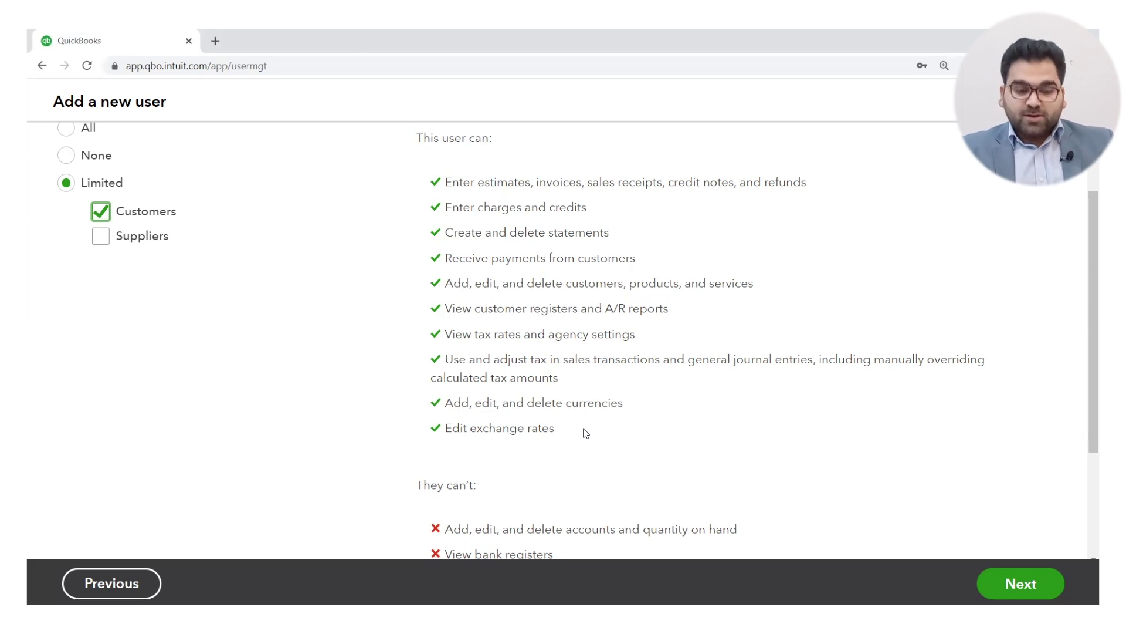
# Step: Review what the user can't do, then untick Customers so no limited areas remain
pyautogui.scroll(-3, 585, 433)
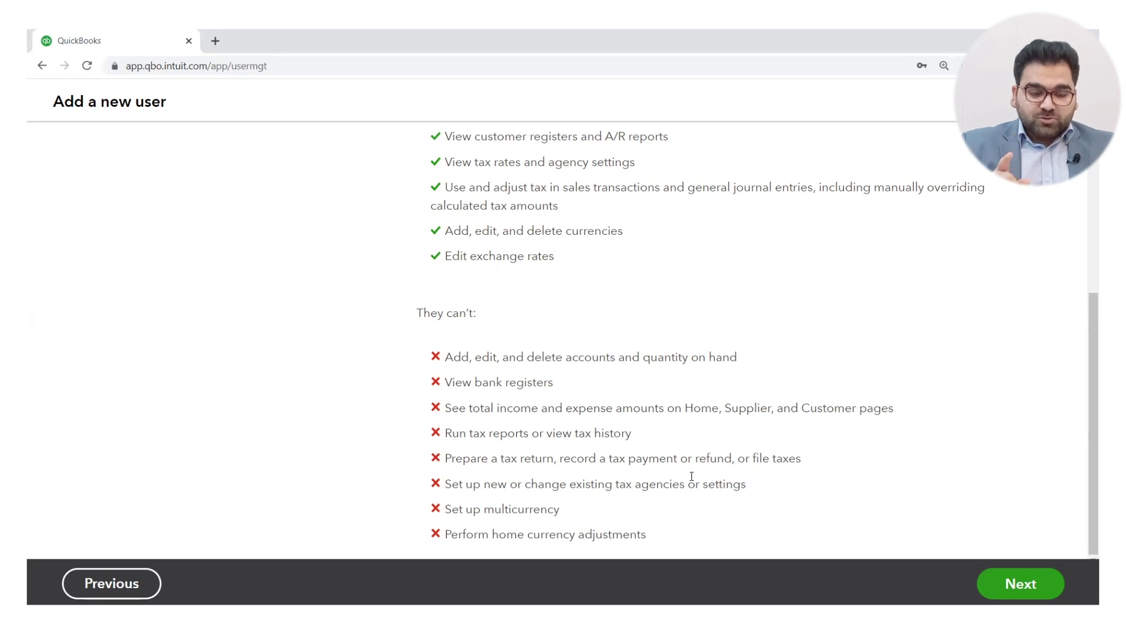
pyautogui.scroll(5, 296, 389)
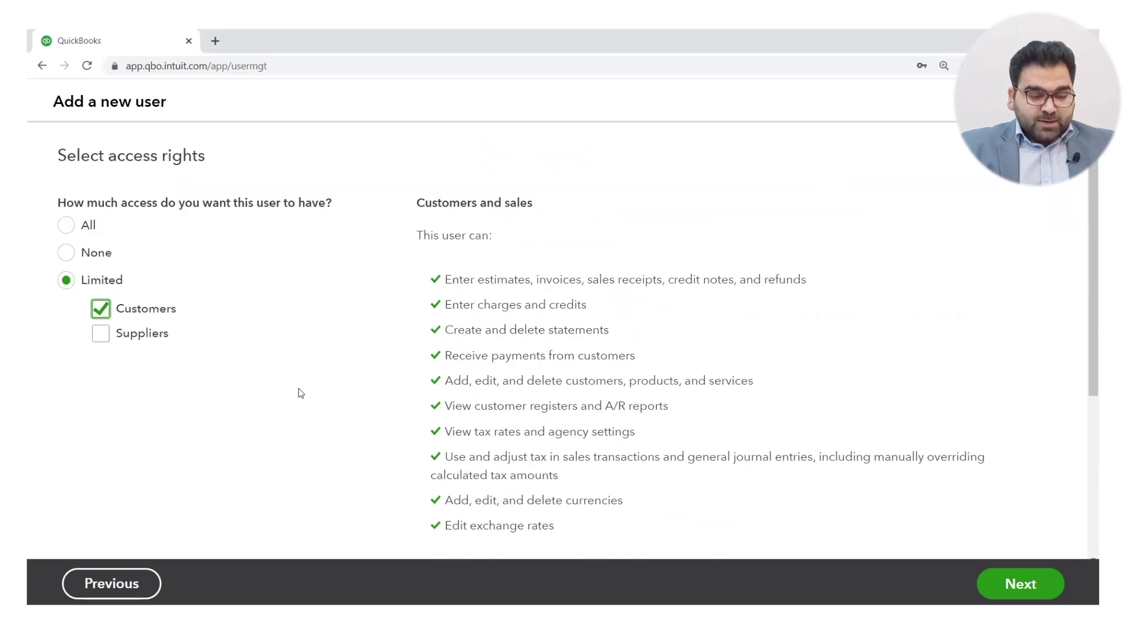
pyautogui.click(101, 316)
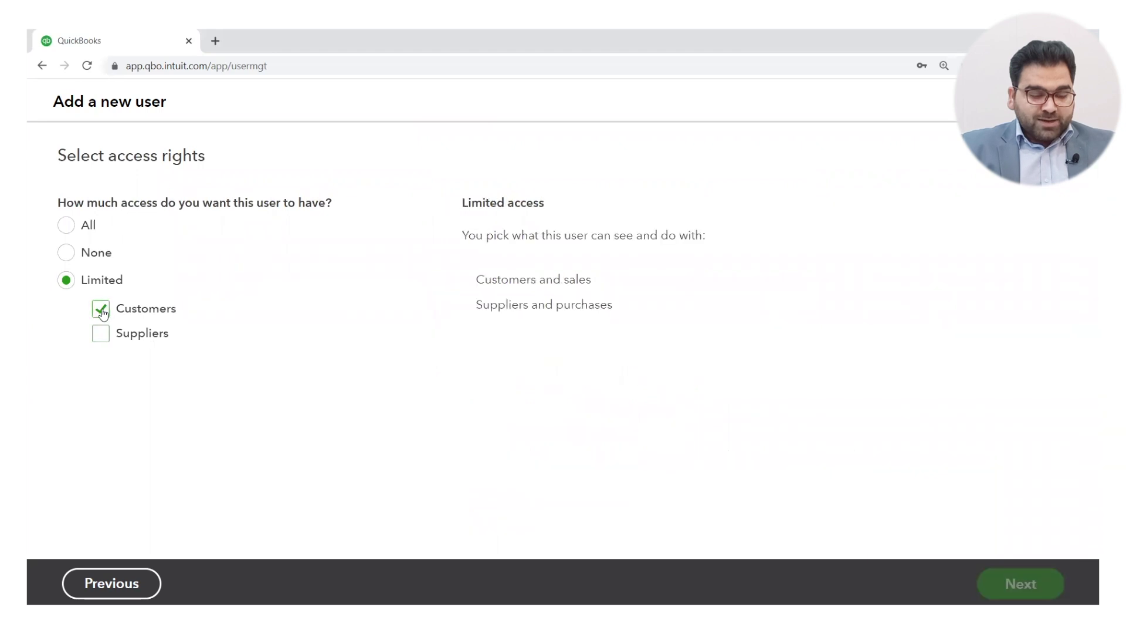
# Step: Try Suppliers plus Customers access, then settle on All access and continue to user settings
pyautogui.click(100, 333)
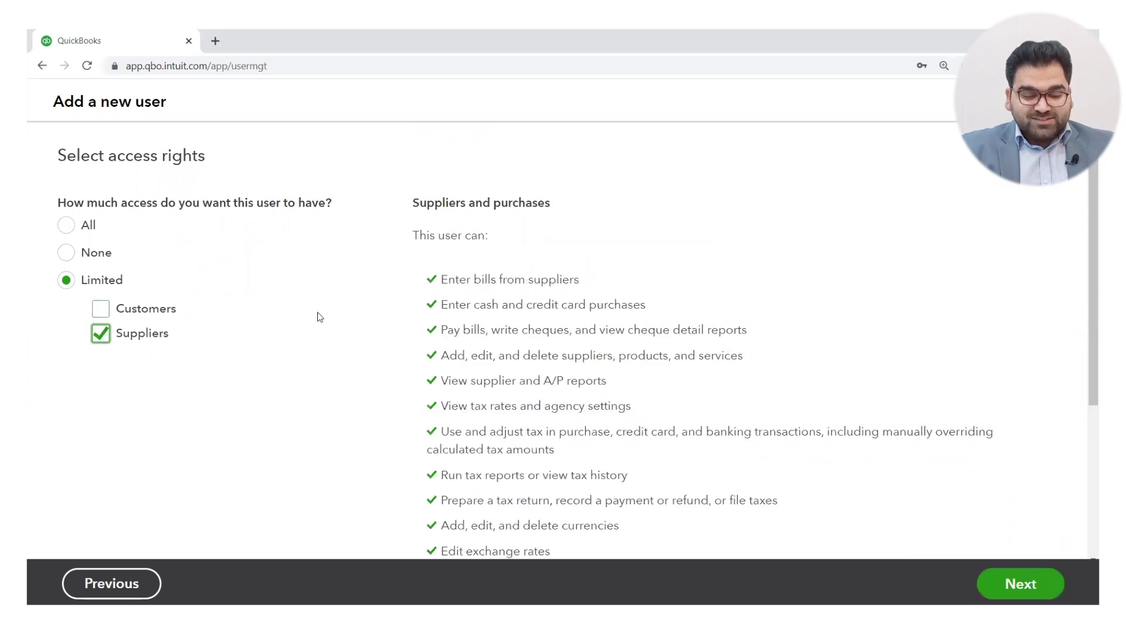
pyautogui.scroll(-2, 348, 385)
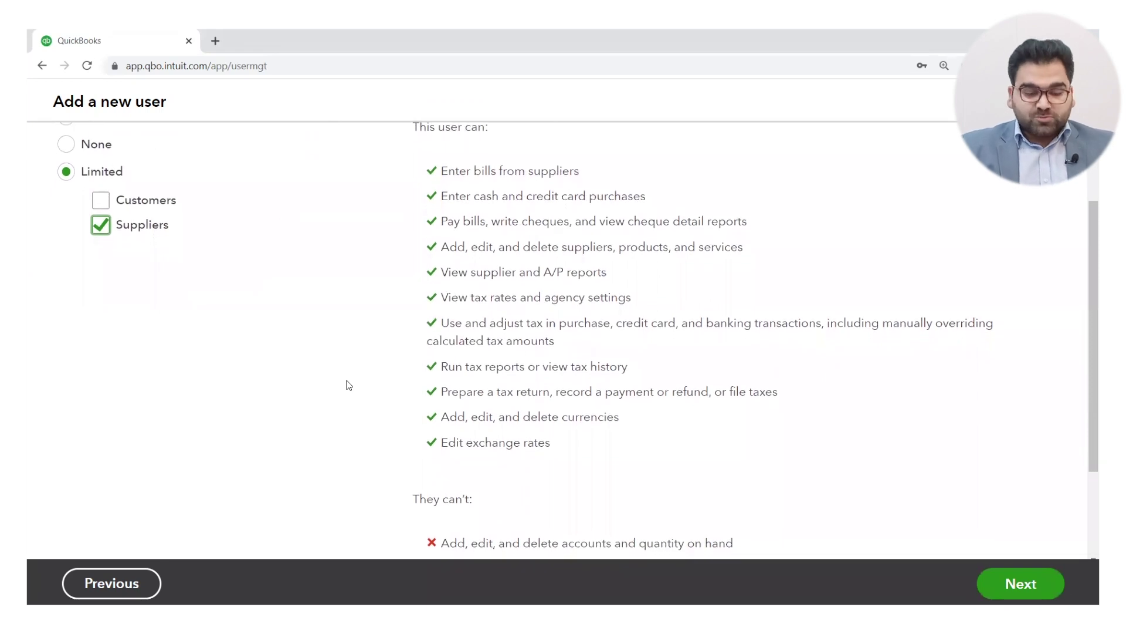
pyautogui.scroll(-2, 348, 385)
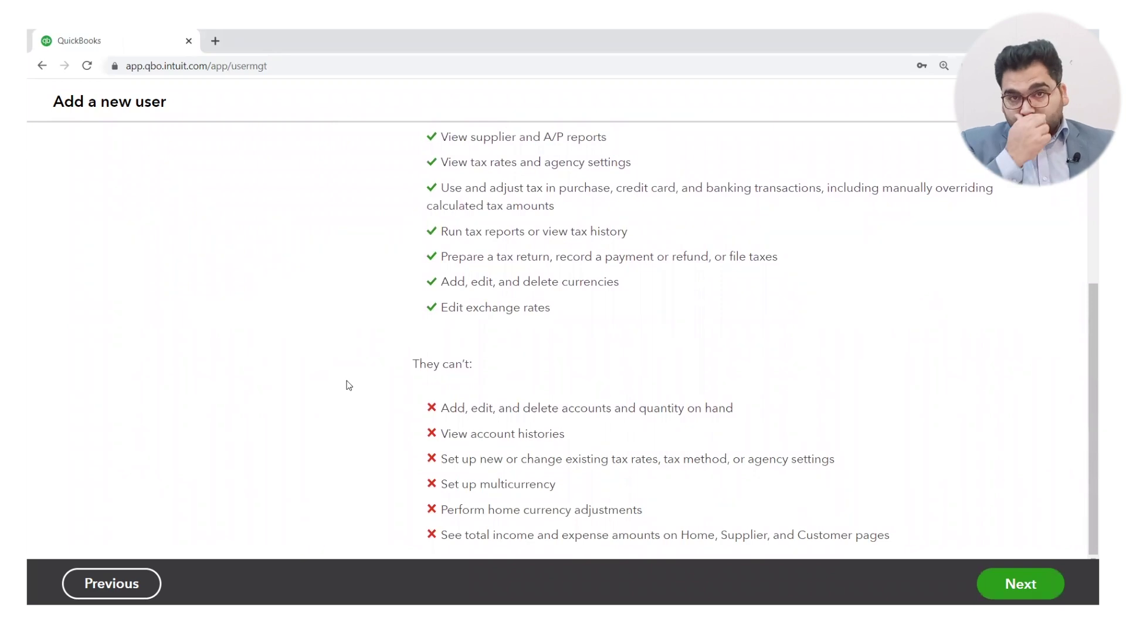
pyautogui.scroll(4, 349, 385)
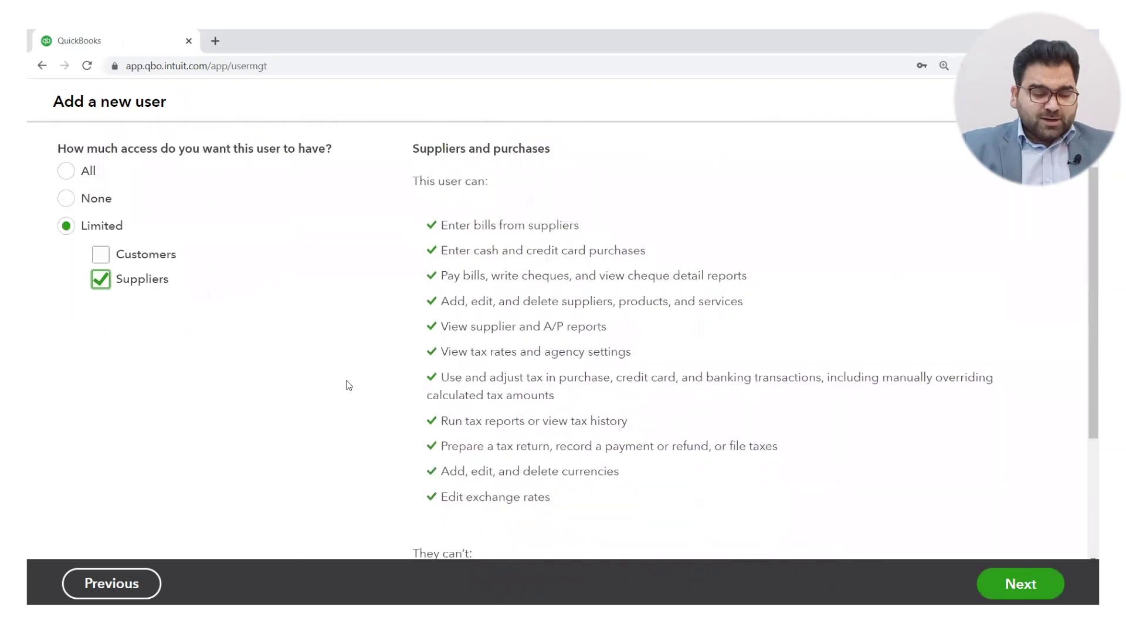
pyautogui.click(99, 308)
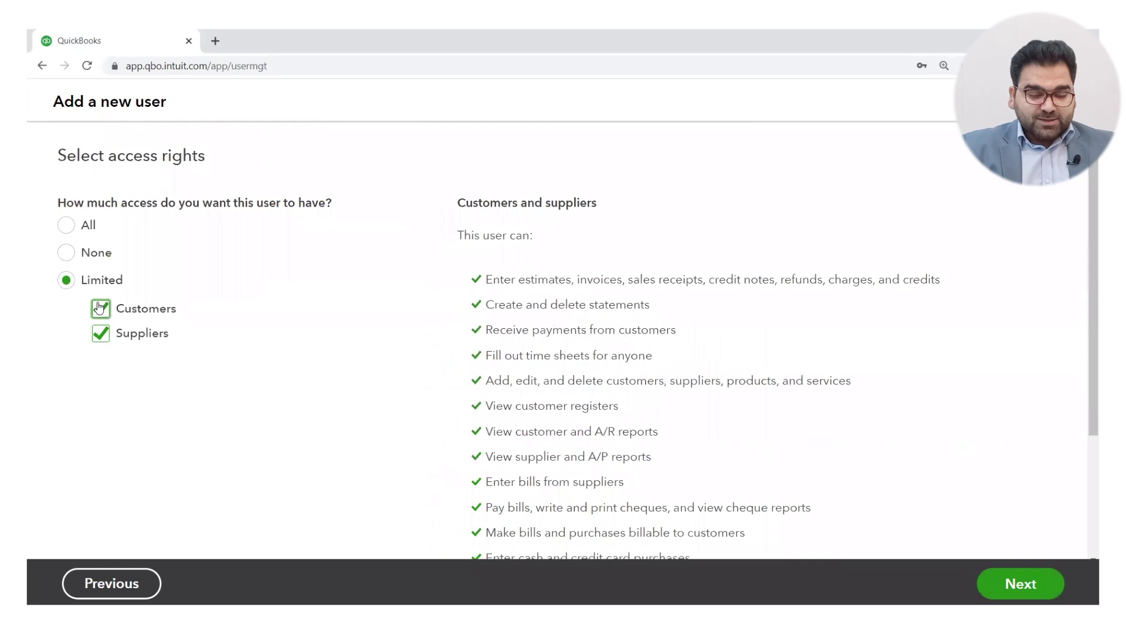
pyautogui.click(66, 226)
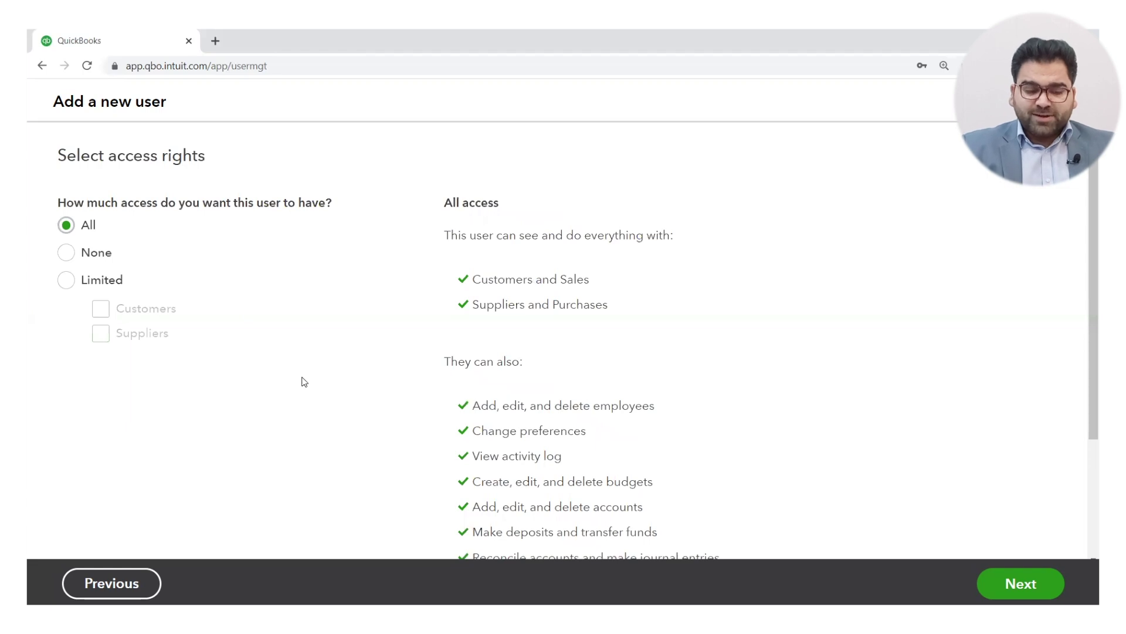
pyautogui.click(1001, 582)
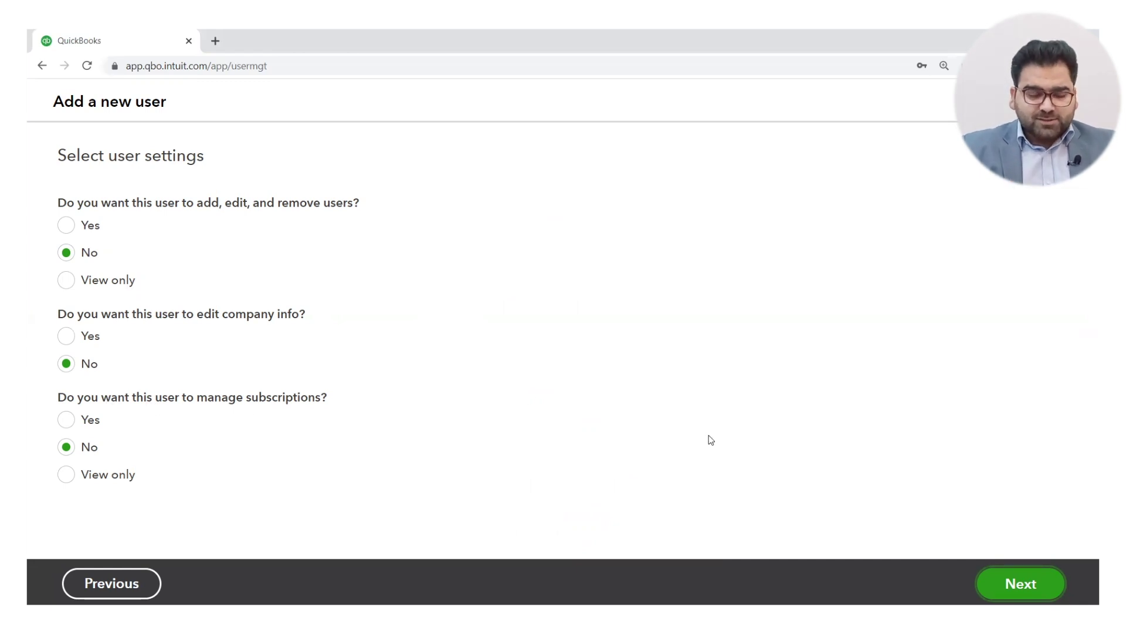
# Step: Enter the new user's first name, last name and e-mail address, then save the invitation
pyautogui.click(1023, 583)
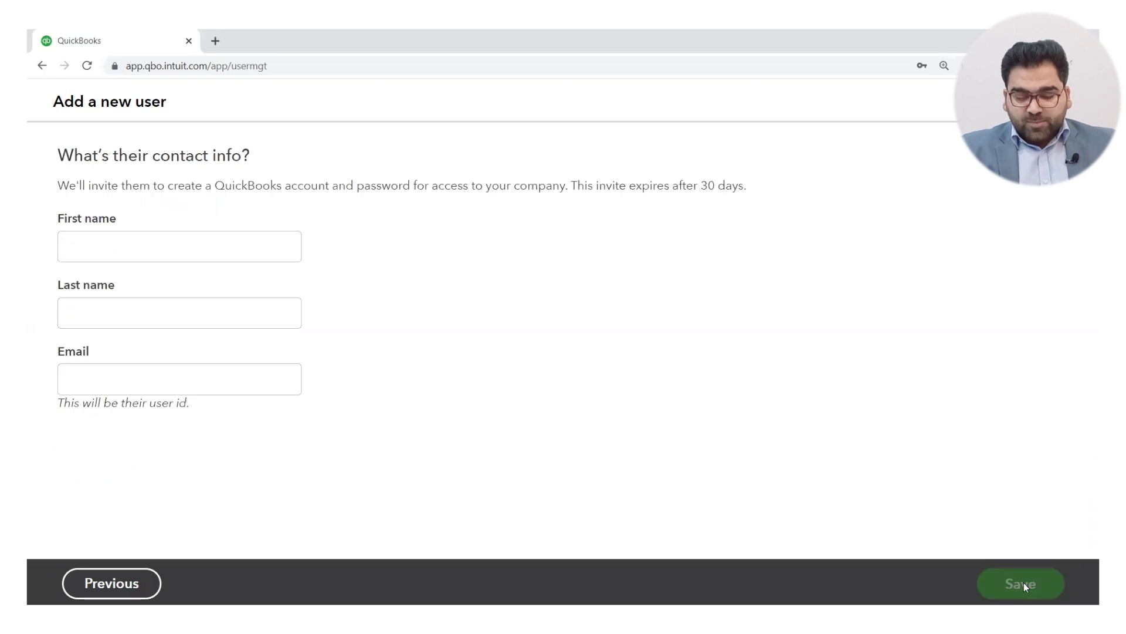
pyautogui.click(218, 250)
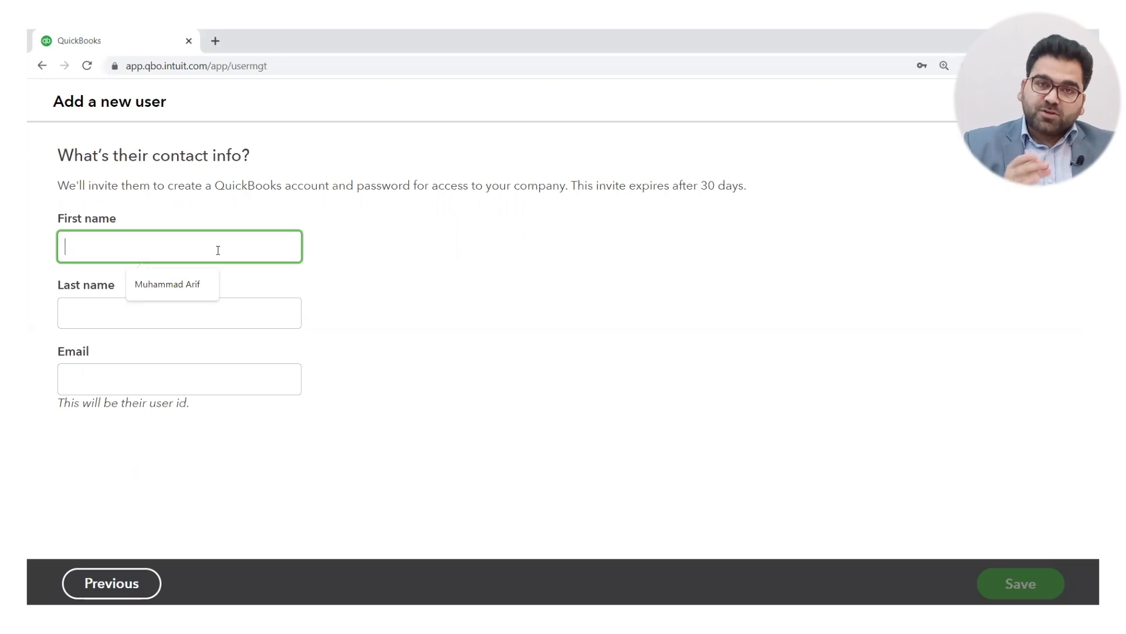
pyautogui.click(167, 309)
pyautogui.click(168, 309)
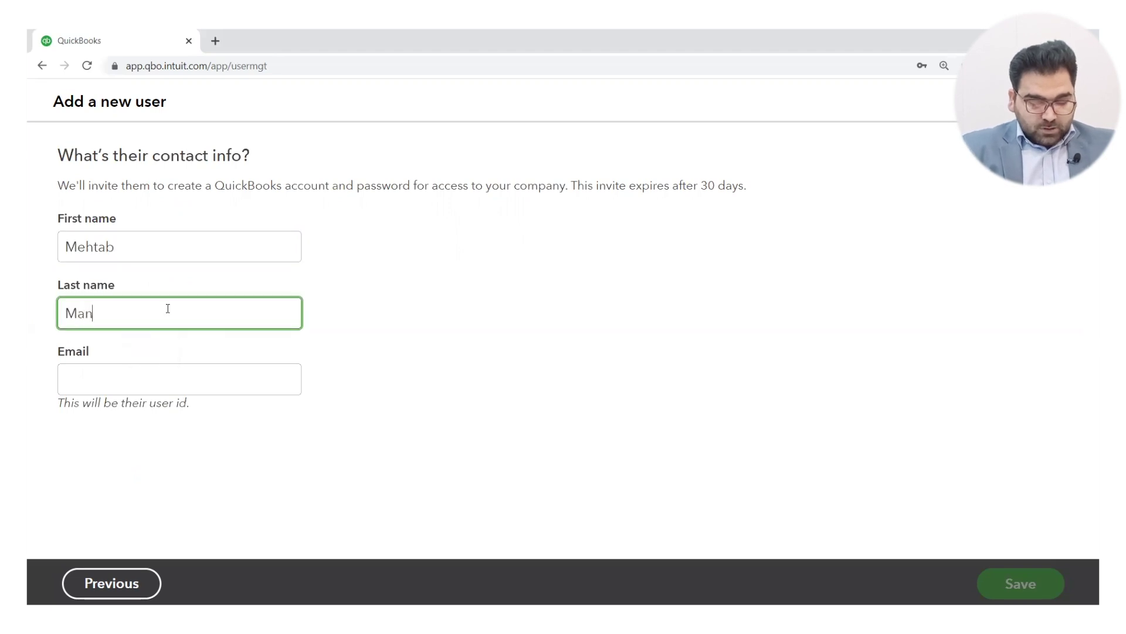
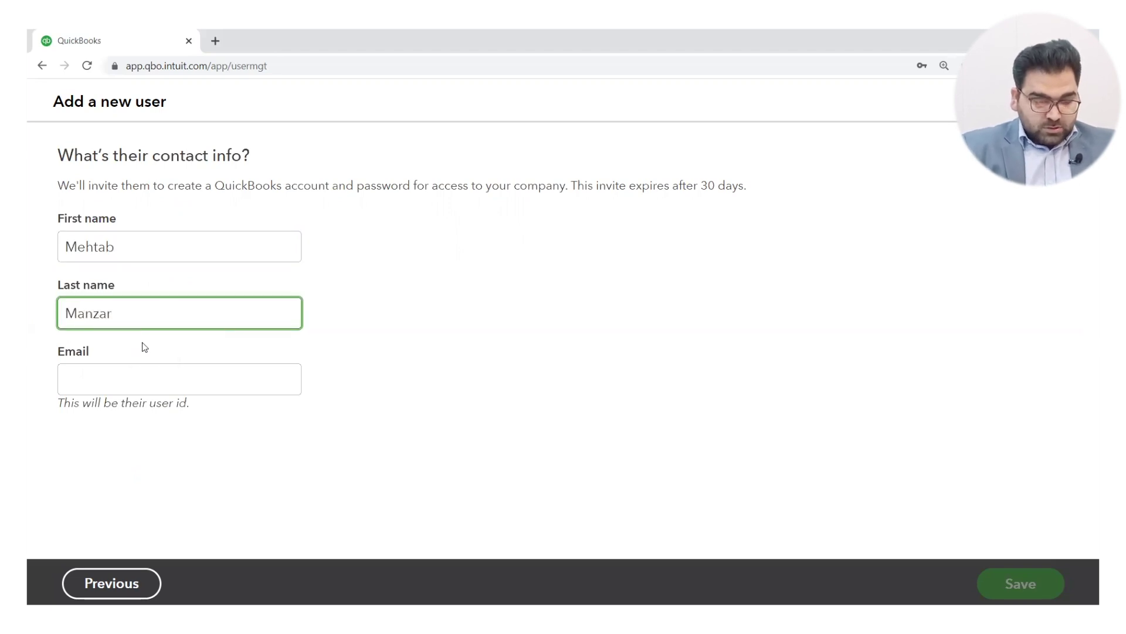
pyautogui.click(133, 375)
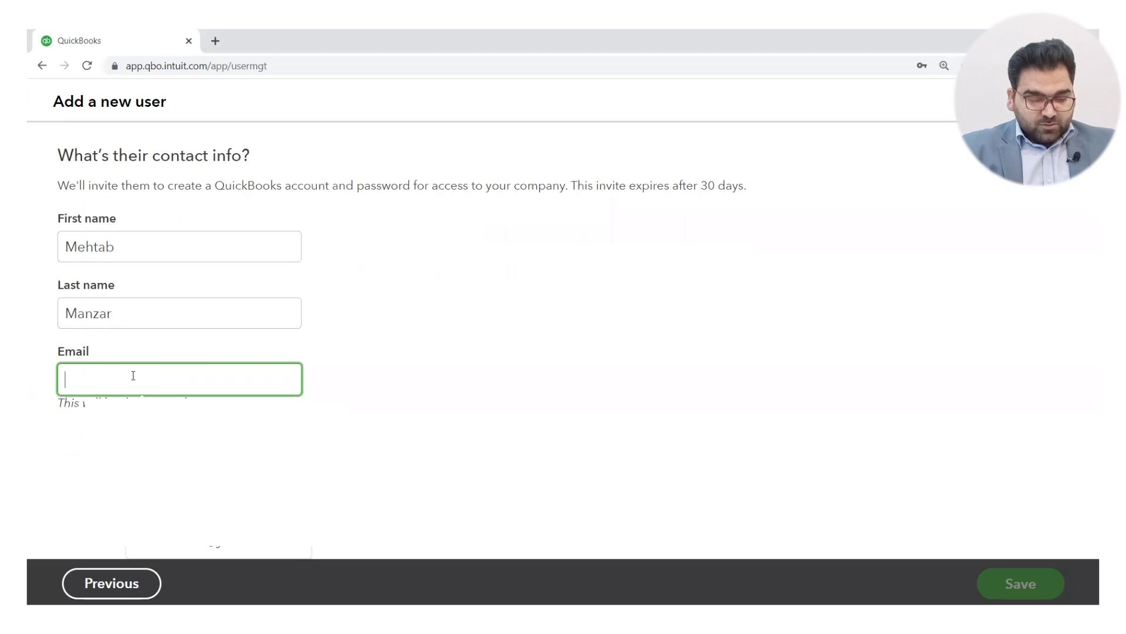
pyautogui.click(170, 419)
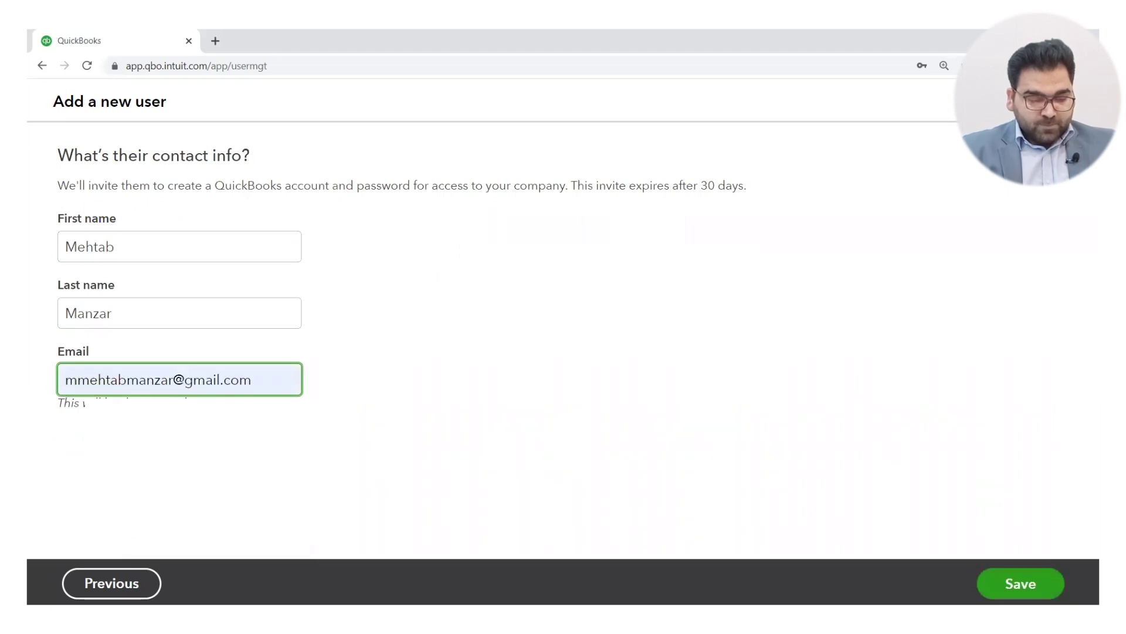
pyautogui.click(788, 509)
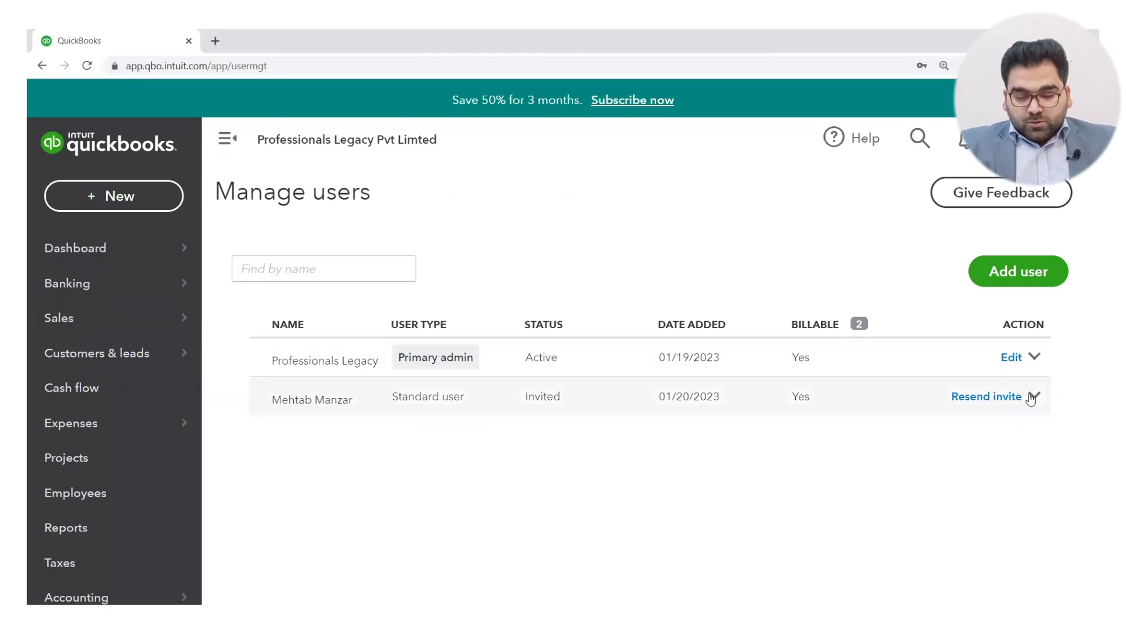
# Step: Check the invited user's actions without deleting them, then bring up the settings gear menu
pyautogui.click(1033, 399)
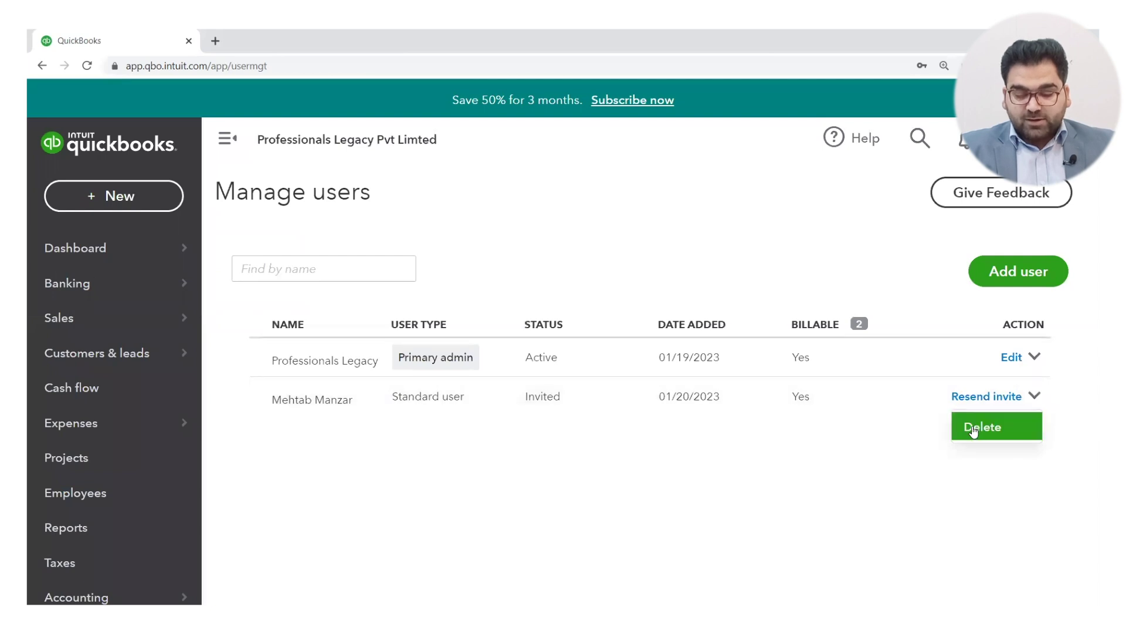
pyautogui.click(902, 490)
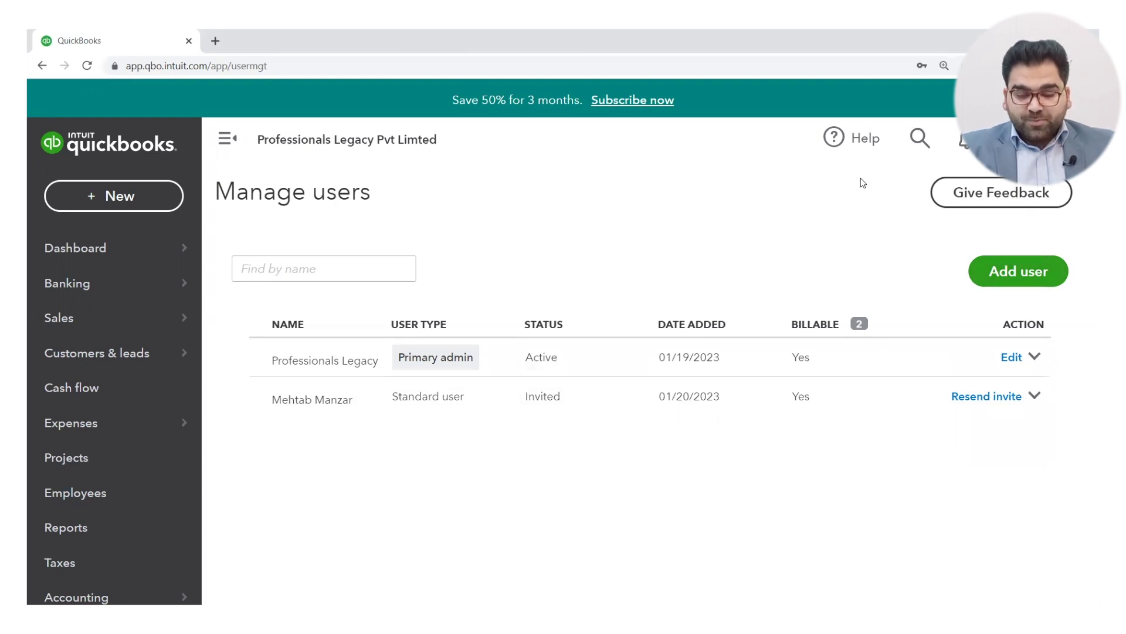
pyautogui.click(1015, 138)
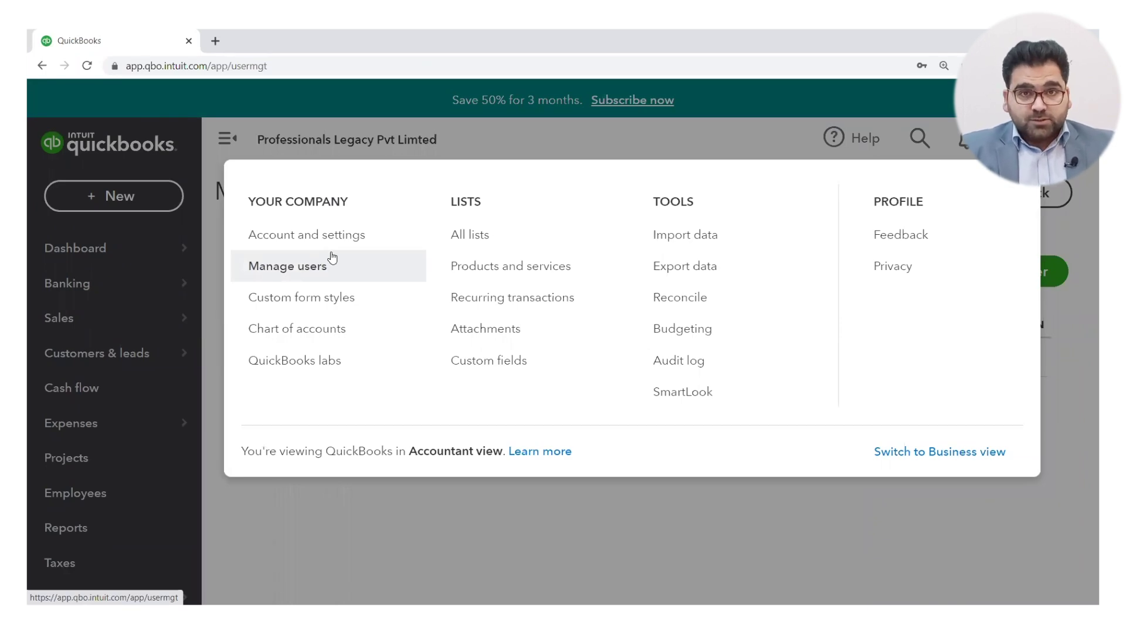
# Step: Go to Account and settings, Advanced, and start editing the Currency section
pyautogui.click(299, 228)
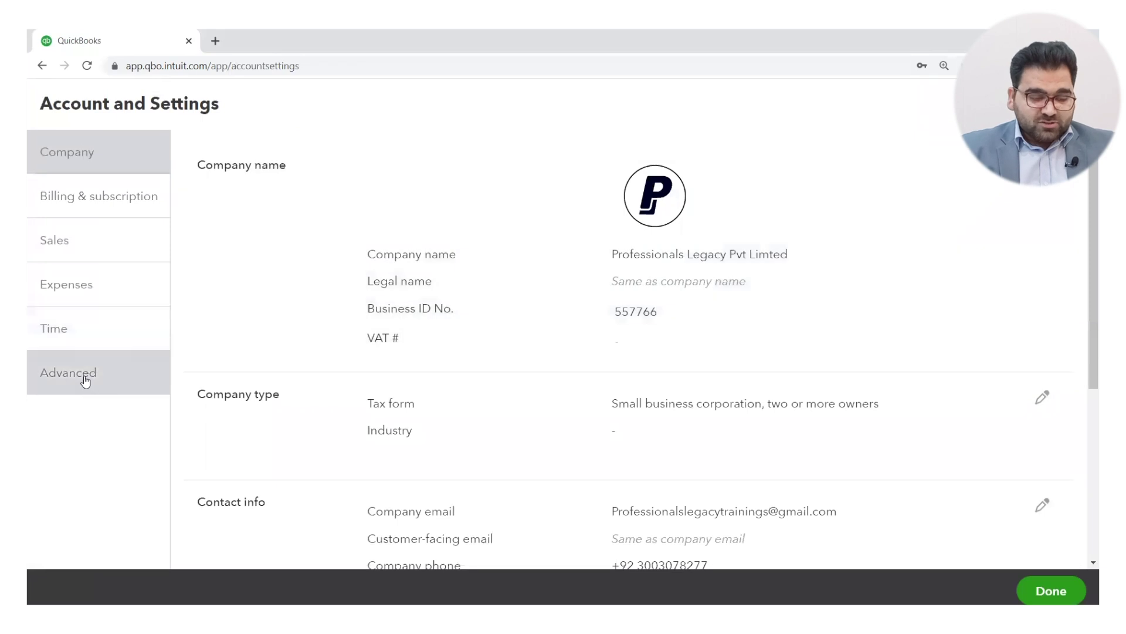
pyautogui.click(85, 380)
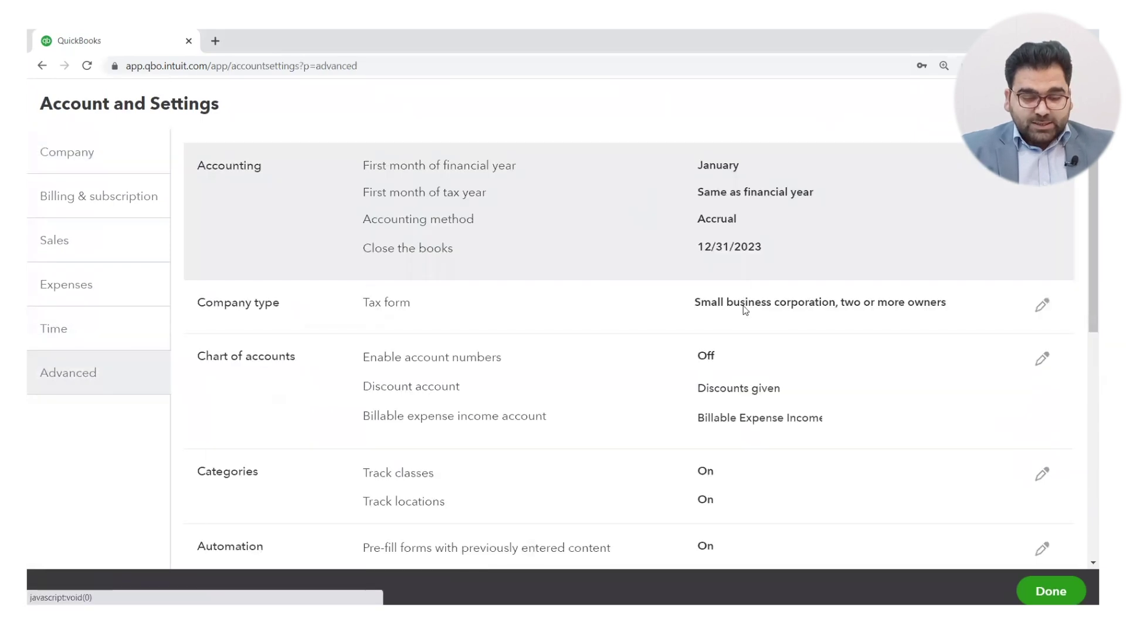
pyautogui.scroll(-1, 750, 323)
pyautogui.scroll(-7, 752, 325)
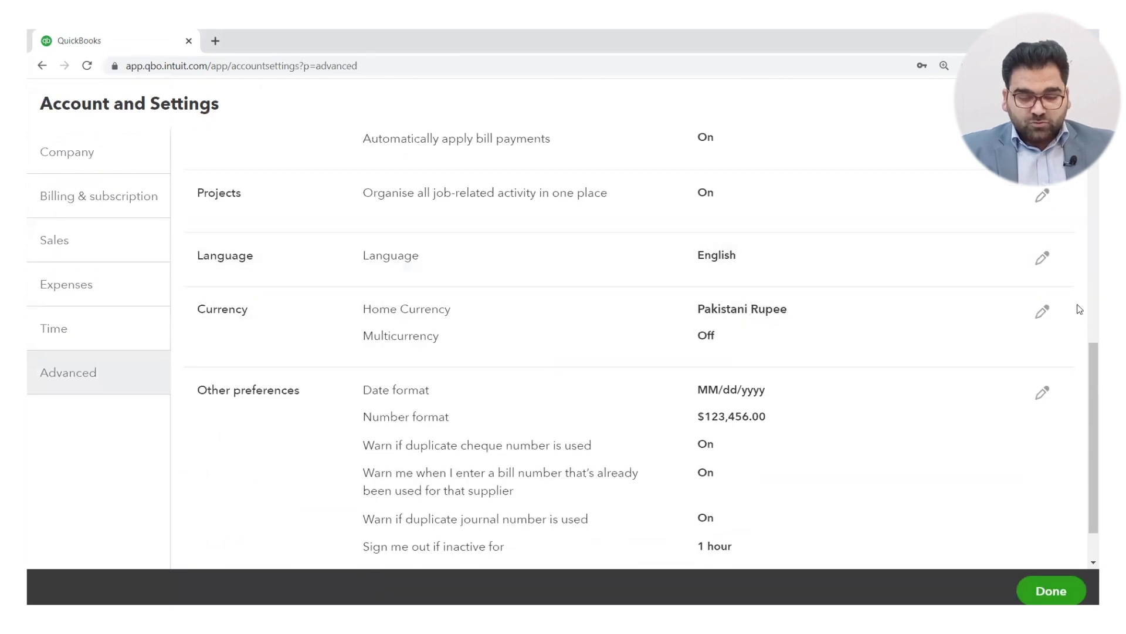
pyautogui.click(1043, 312)
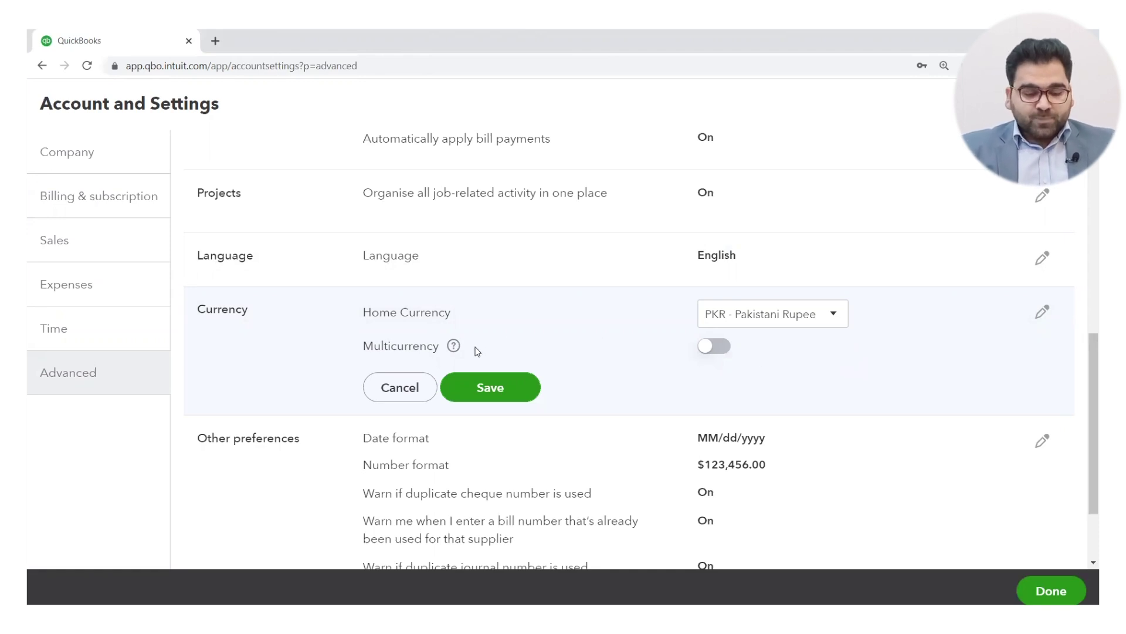
# Step: Switch on Multicurrency, confirm it cannot be undone, and save the currency settings
pyautogui.click(713, 351)
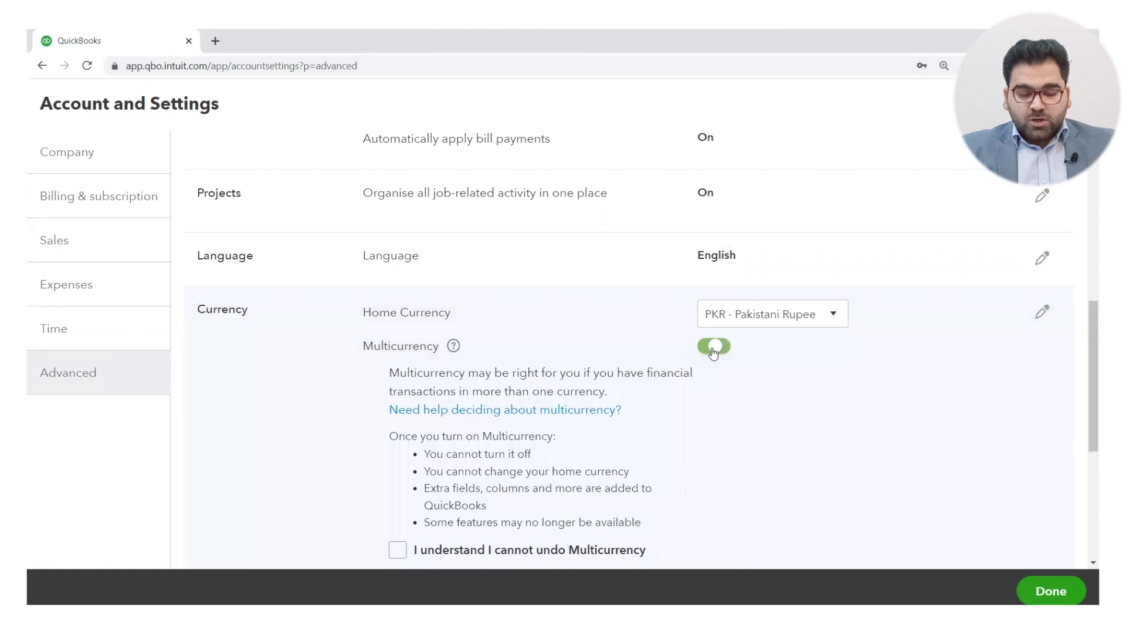
pyautogui.scroll(-2, 849, 449)
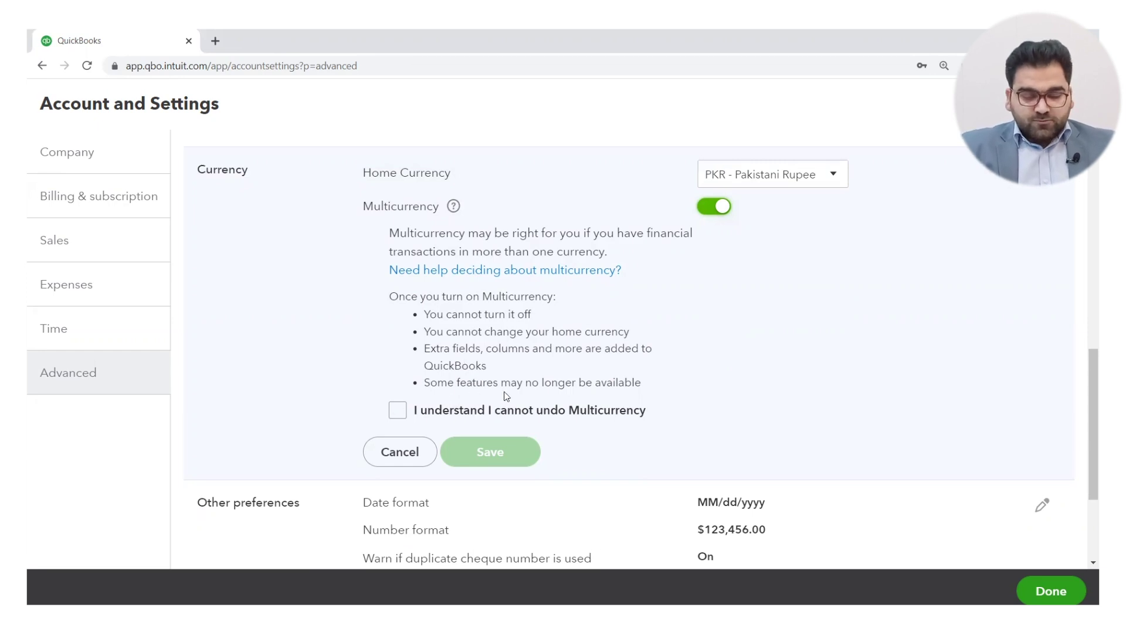
pyautogui.click(399, 410)
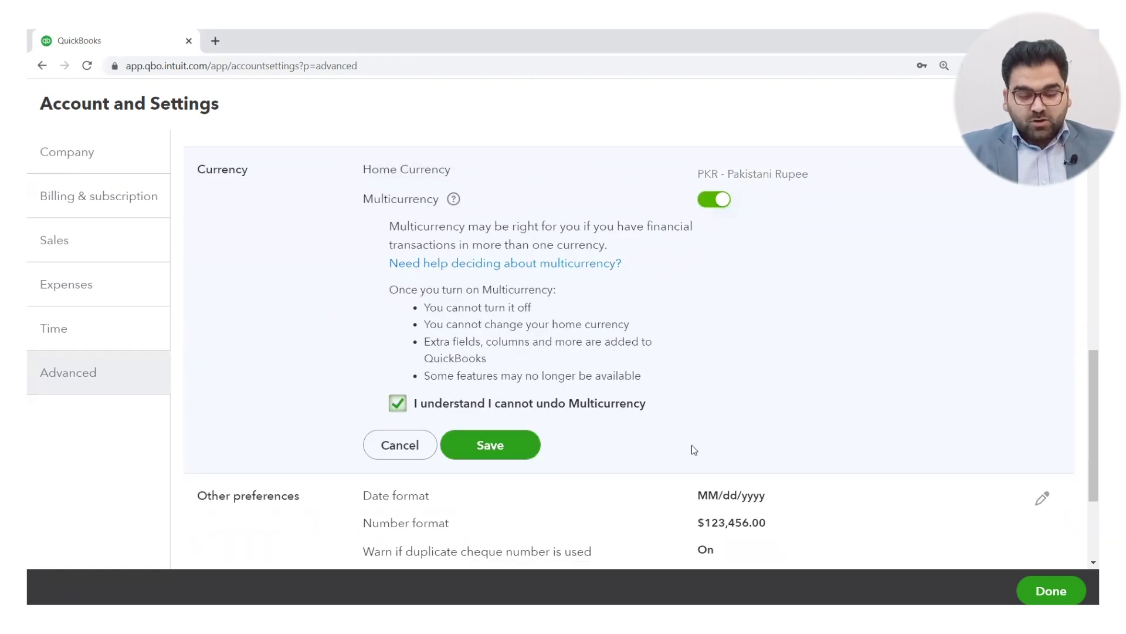
pyautogui.click(495, 453)
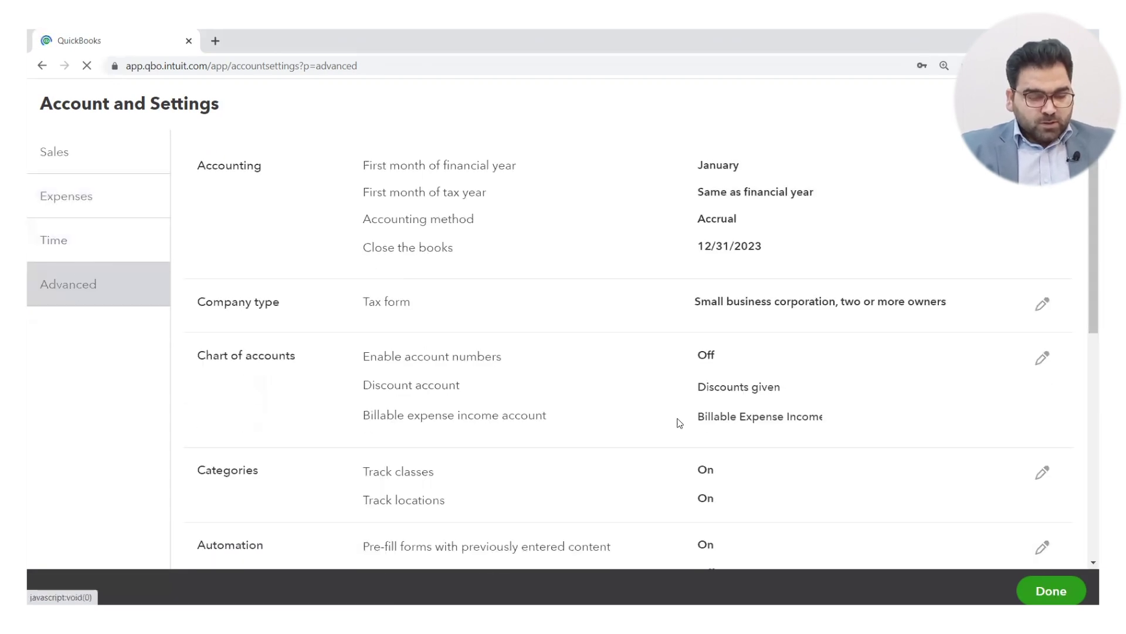
# Step: Review the Currencies list (EUR, USD, GBP against PKR) and start adding AED - UAE Dirham
pyautogui.scroll(-3, 734, 446)
pyautogui.scroll(-3, 735, 447)
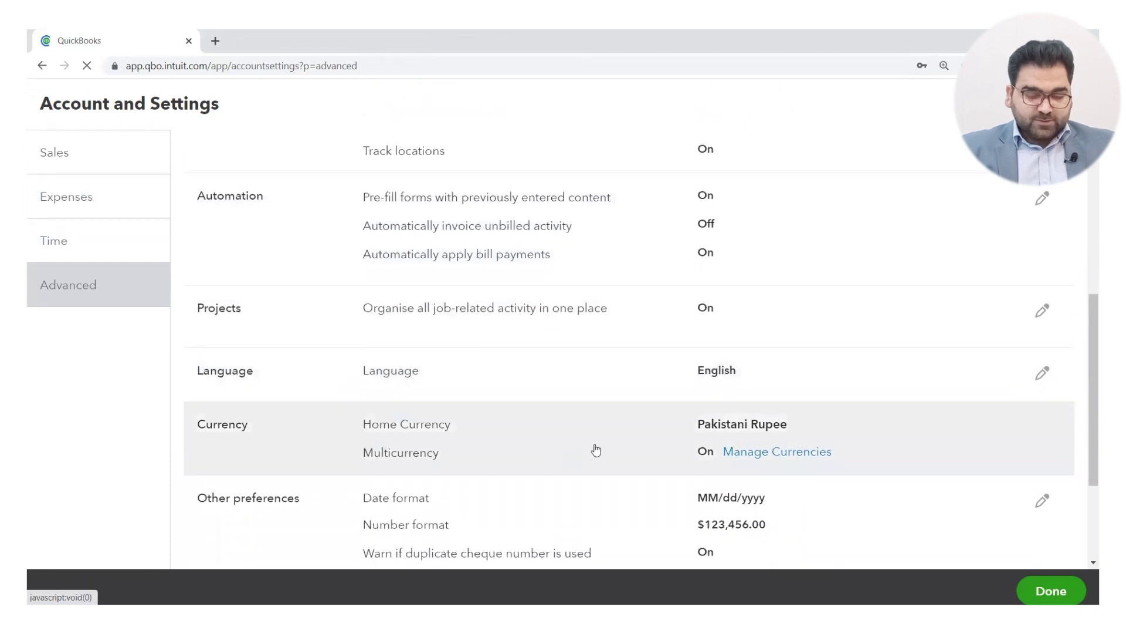
pyautogui.scroll(-2, 596, 450)
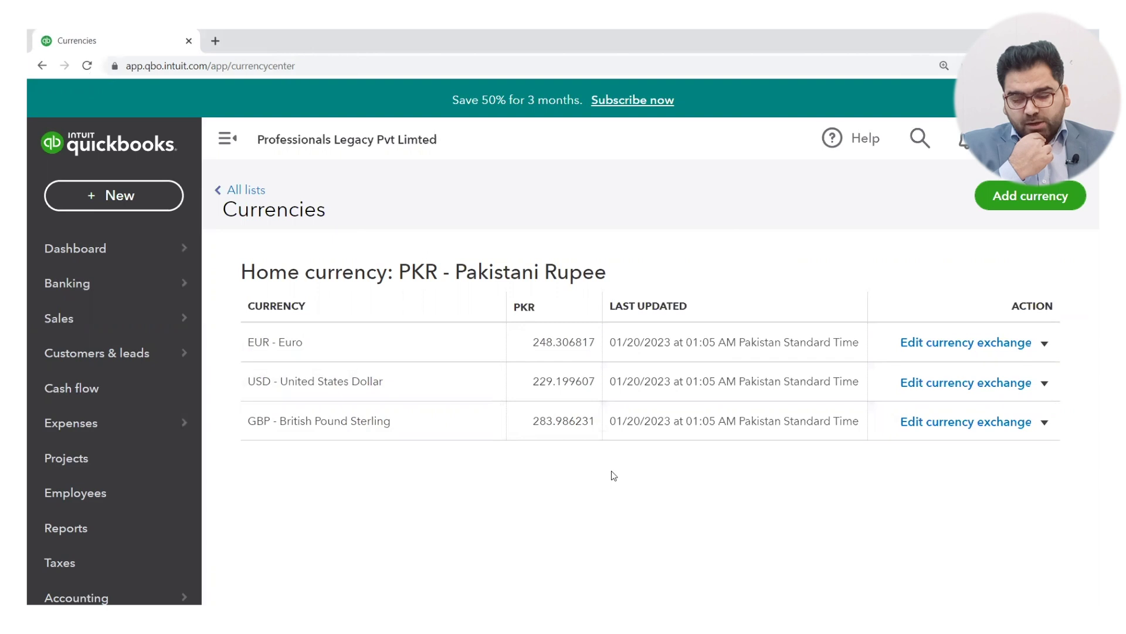
pyautogui.click(1020, 213)
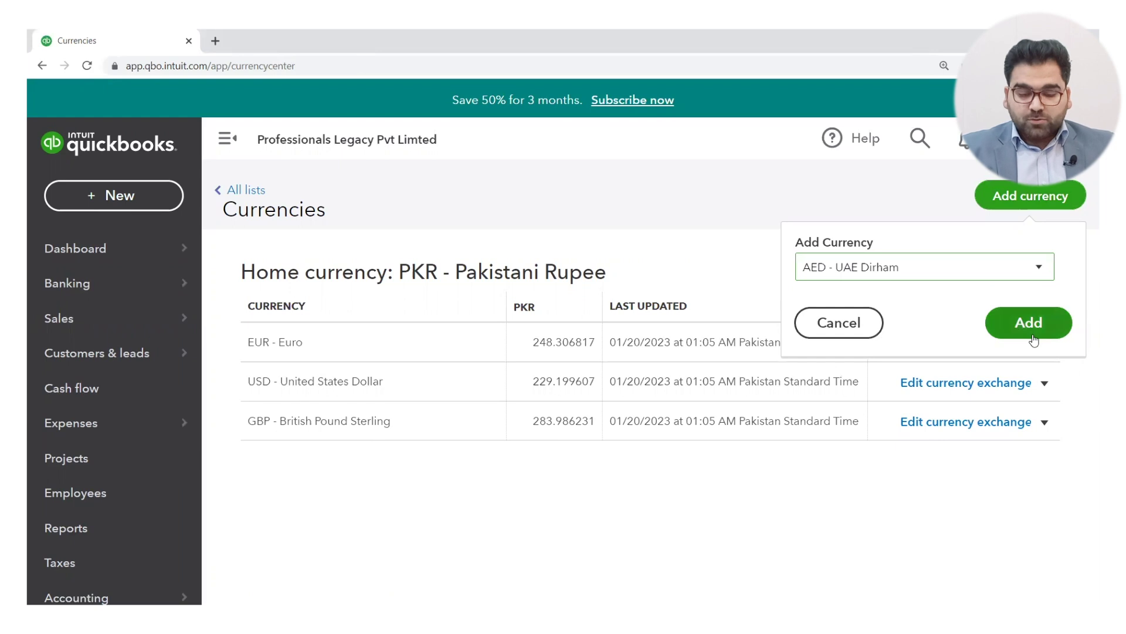
# Step: Add AED - UAE Dirham as a fourth foreign currency, rated at 62.399501 PKR
pyautogui.click(1043, 276)
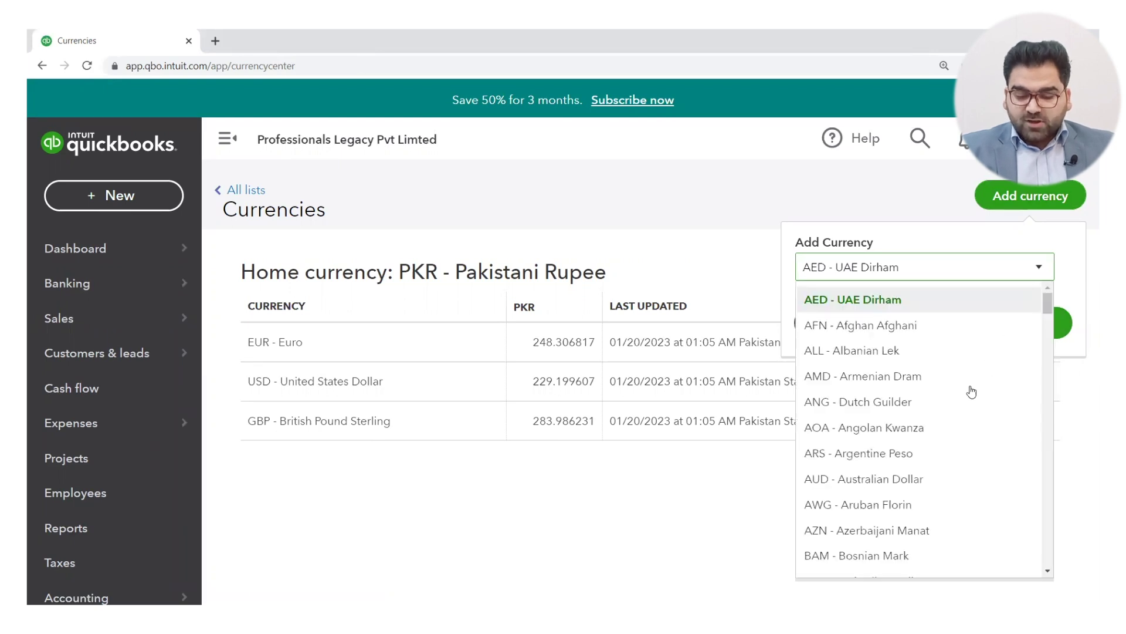
pyautogui.scroll(-5, 894, 402)
pyautogui.scroll(-8, 959, 409)
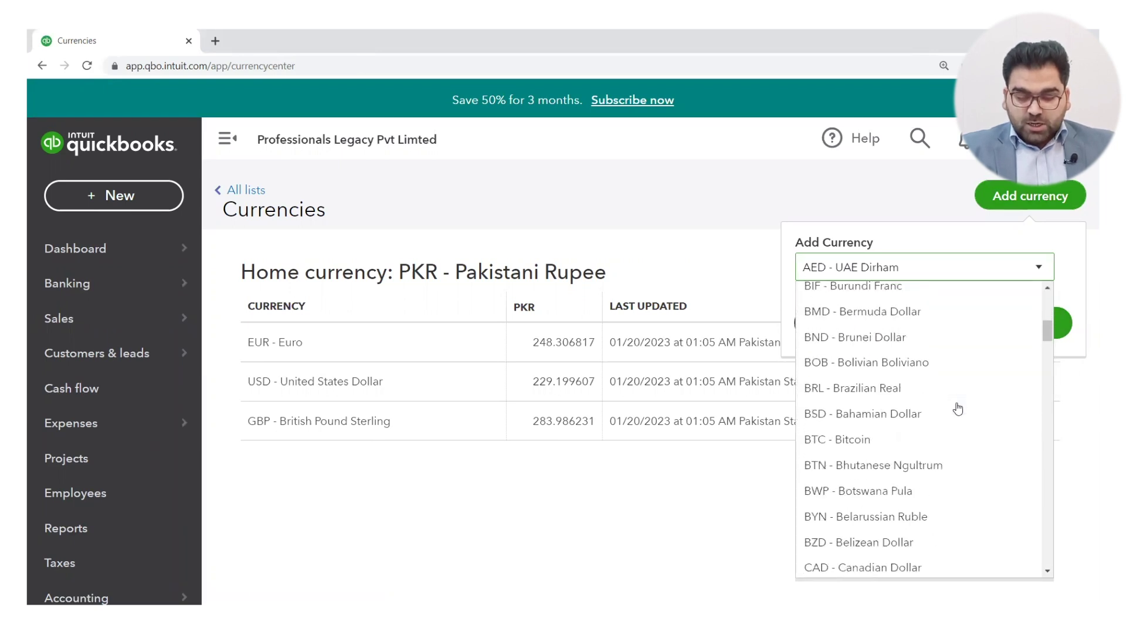
pyautogui.scroll(-10, 958, 409)
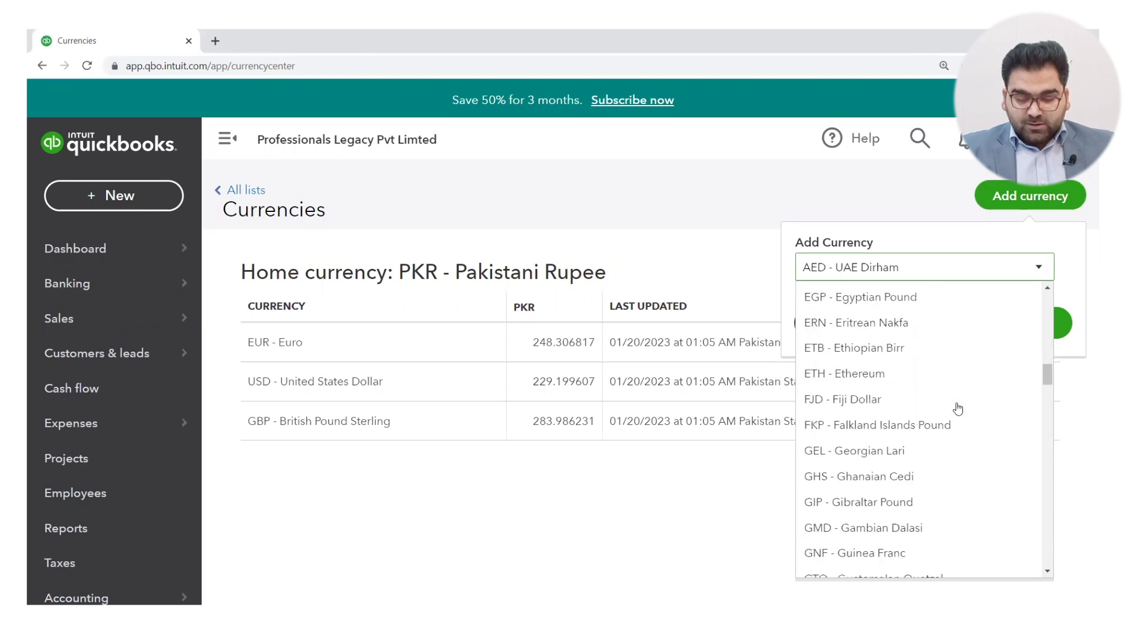
pyautogui.scroll(-3, 958, 409)
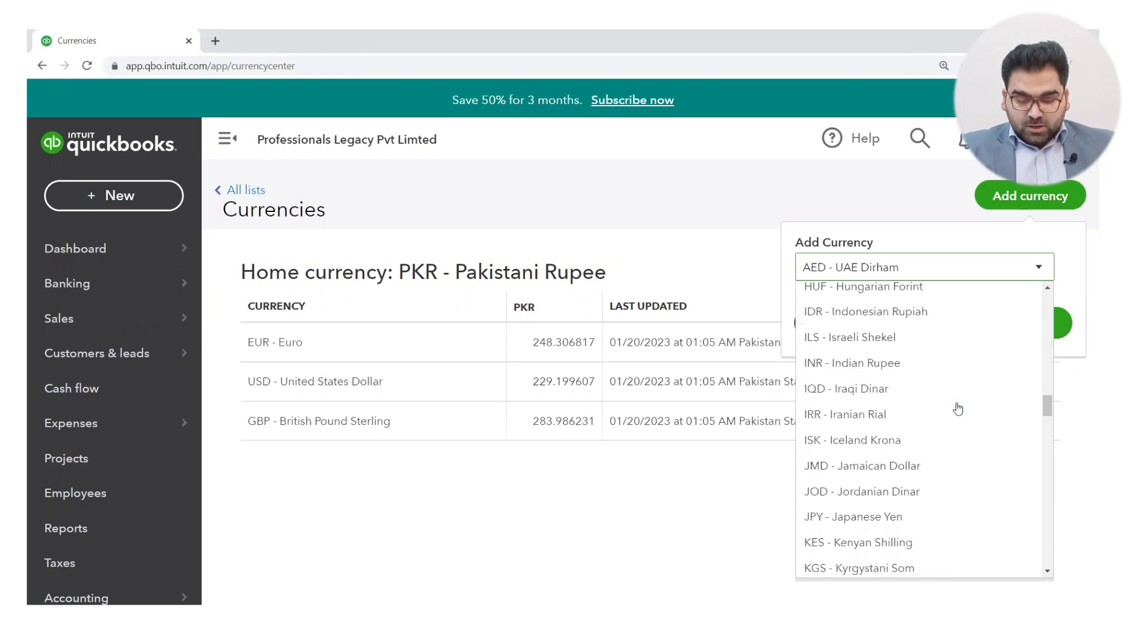
pyautogui.scroll(-10, 958, 408)
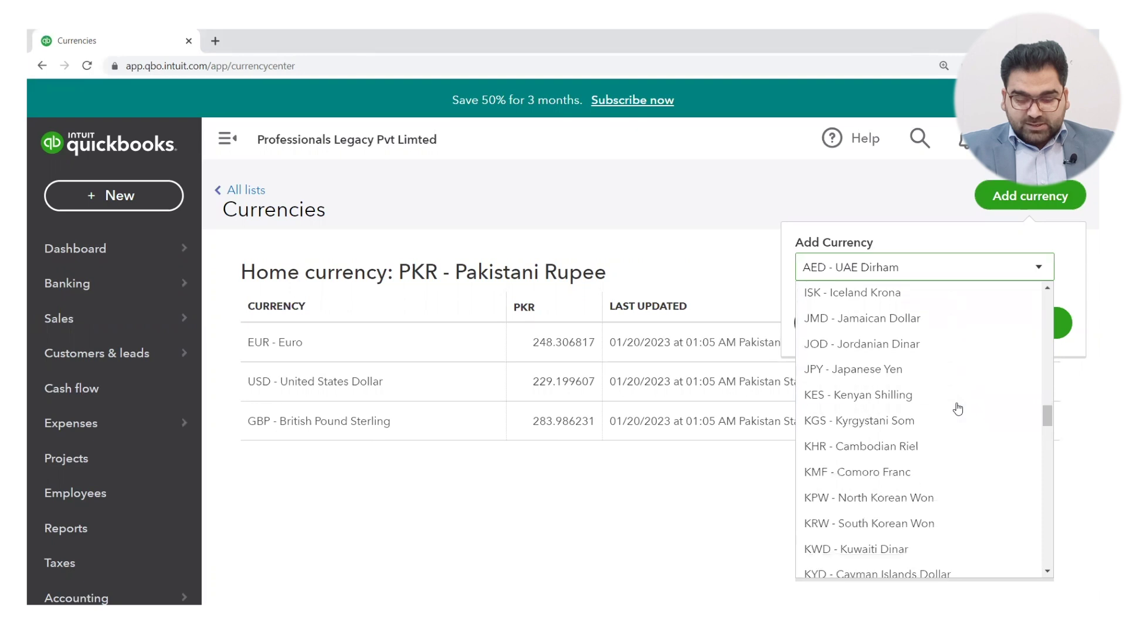
pyautogui.scroll(15, 958, 408)
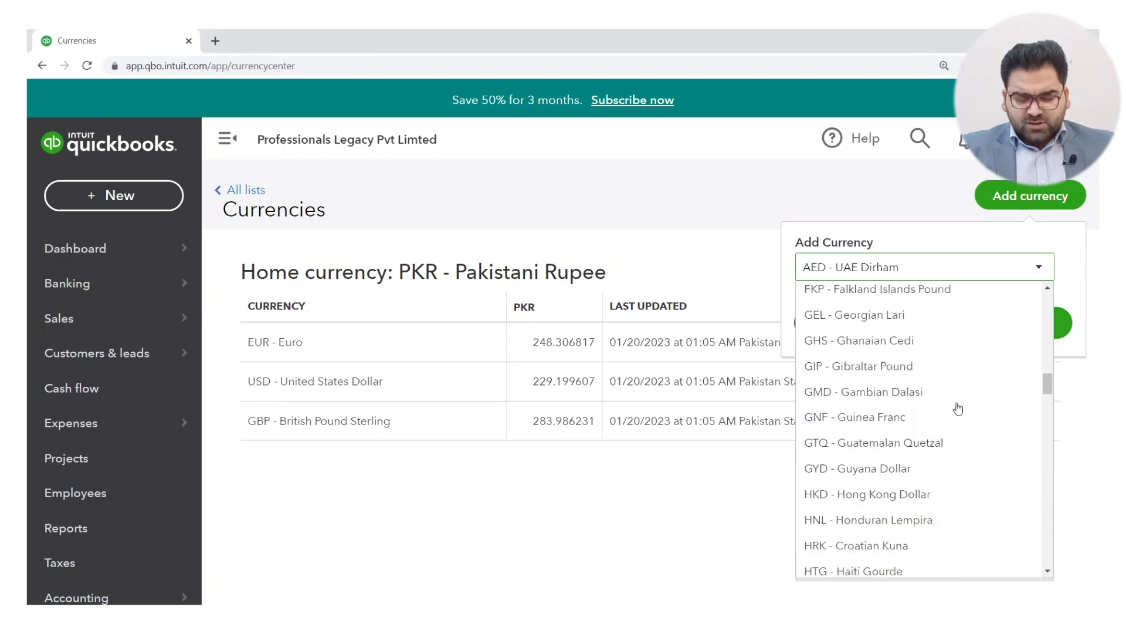
pyautogui.click(902, 272)
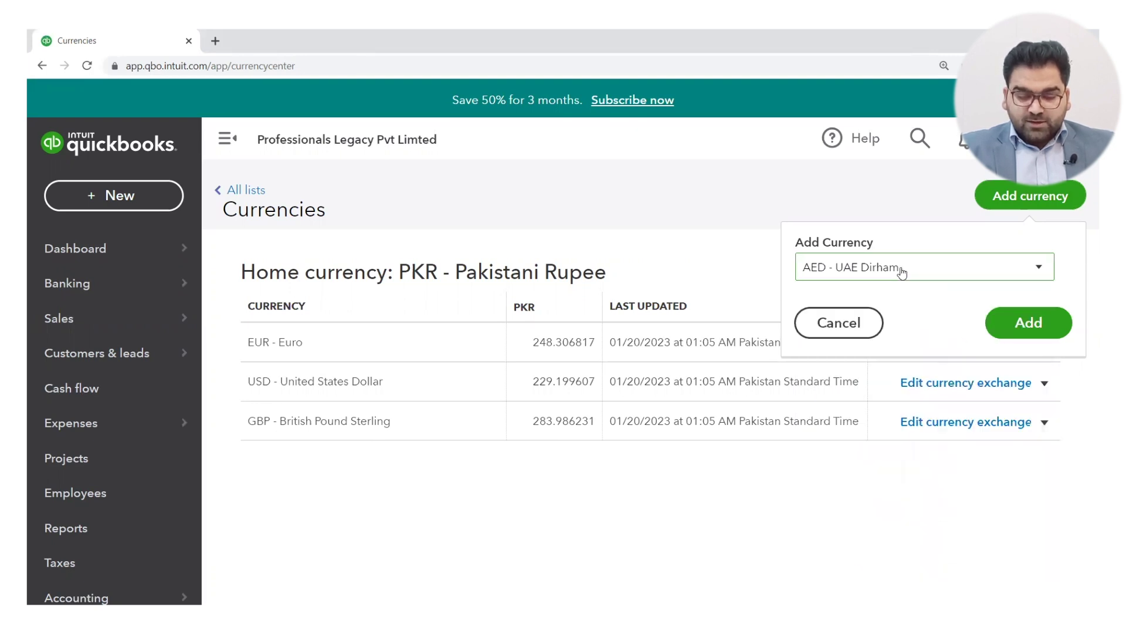
pyautogui.click(1023, 329)
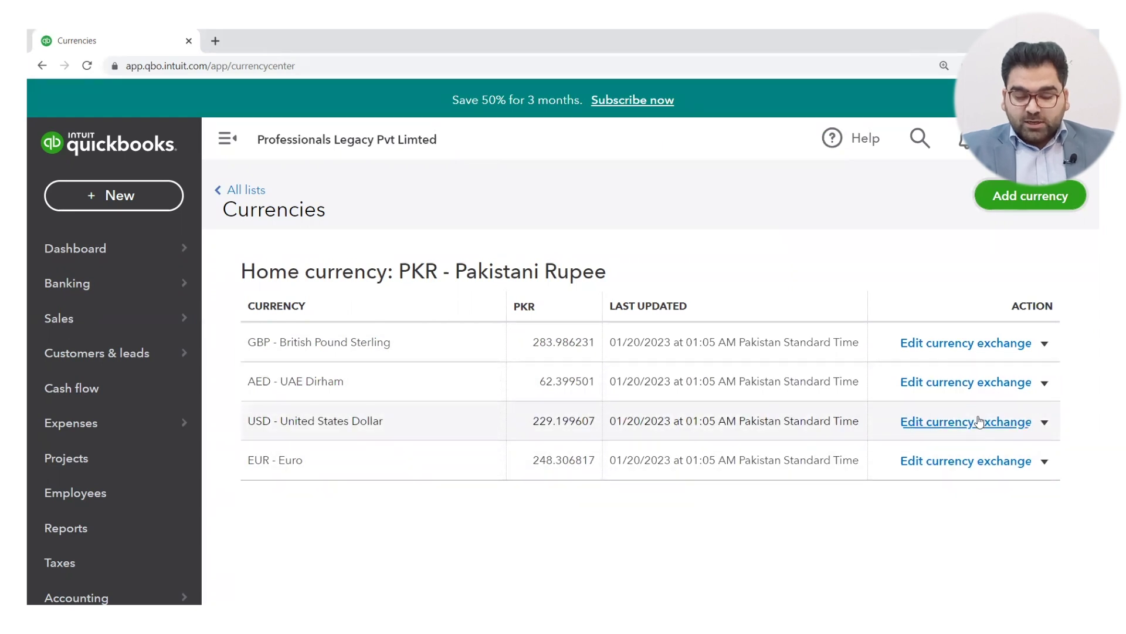
pyautogui.click(1044, 423)
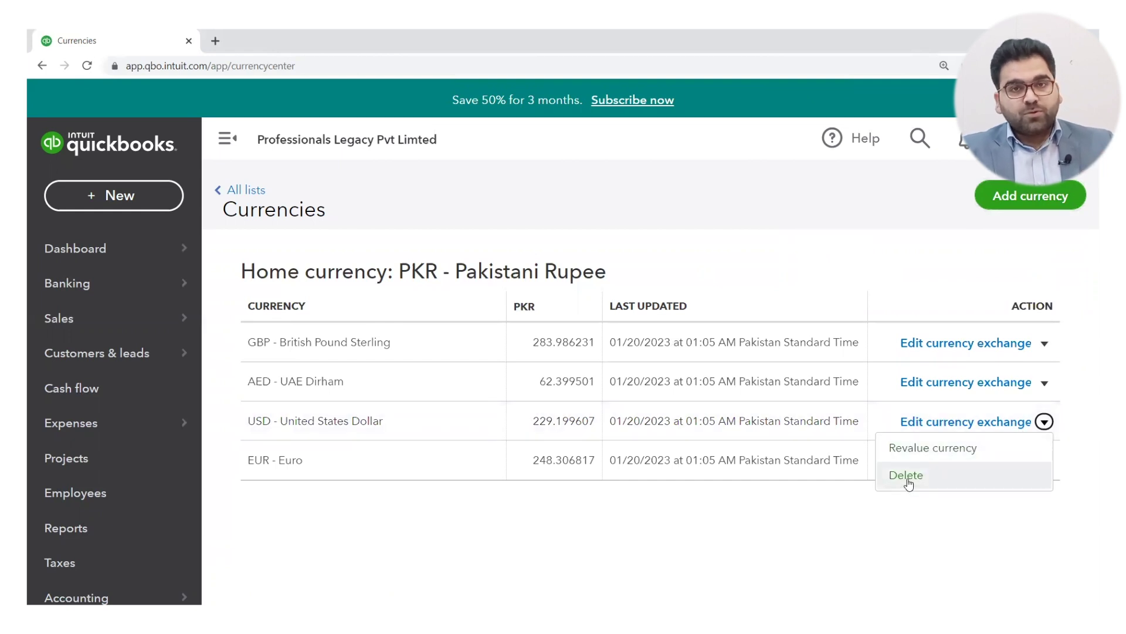
pyautogui.click(935, 449)
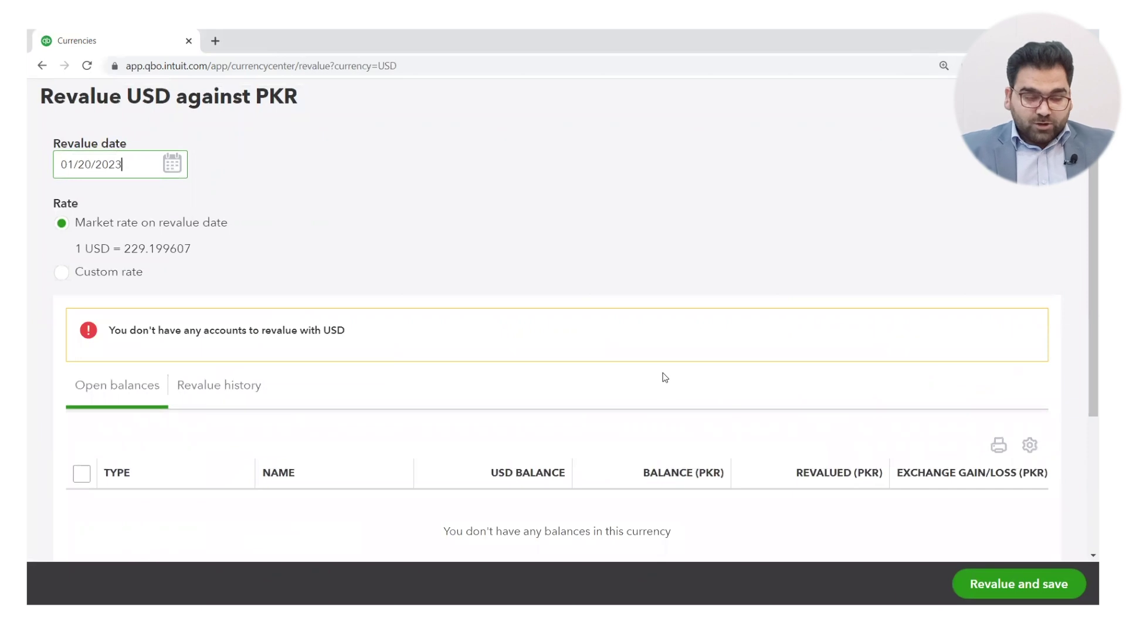
pyautogui.scroll(-3, 832, 389)
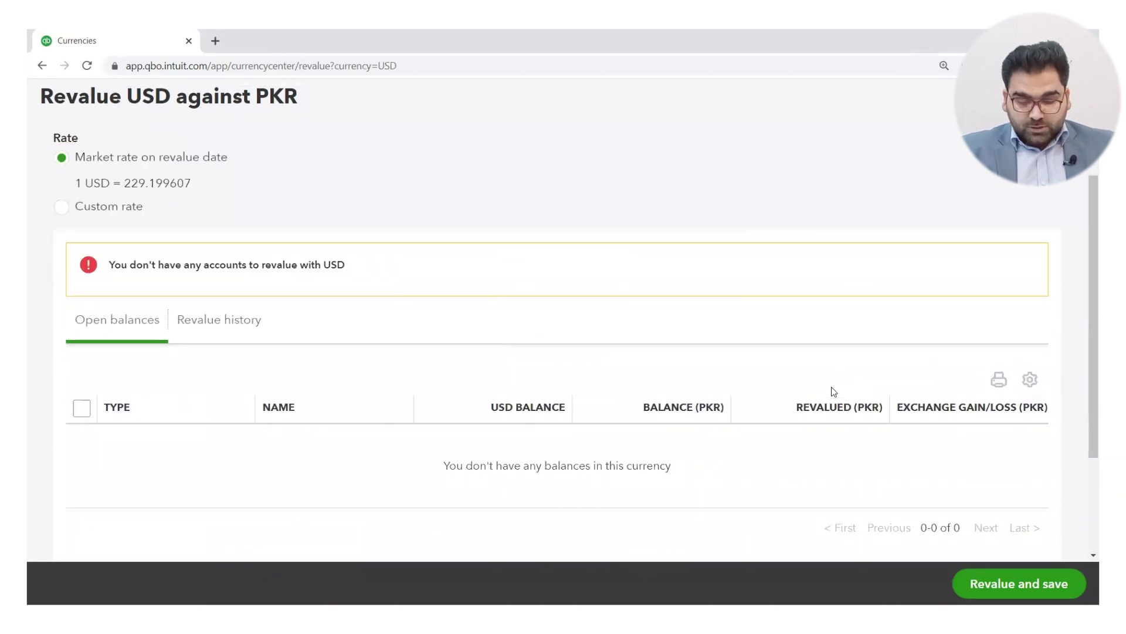
pyautogui.scroll(3, 832, 389)
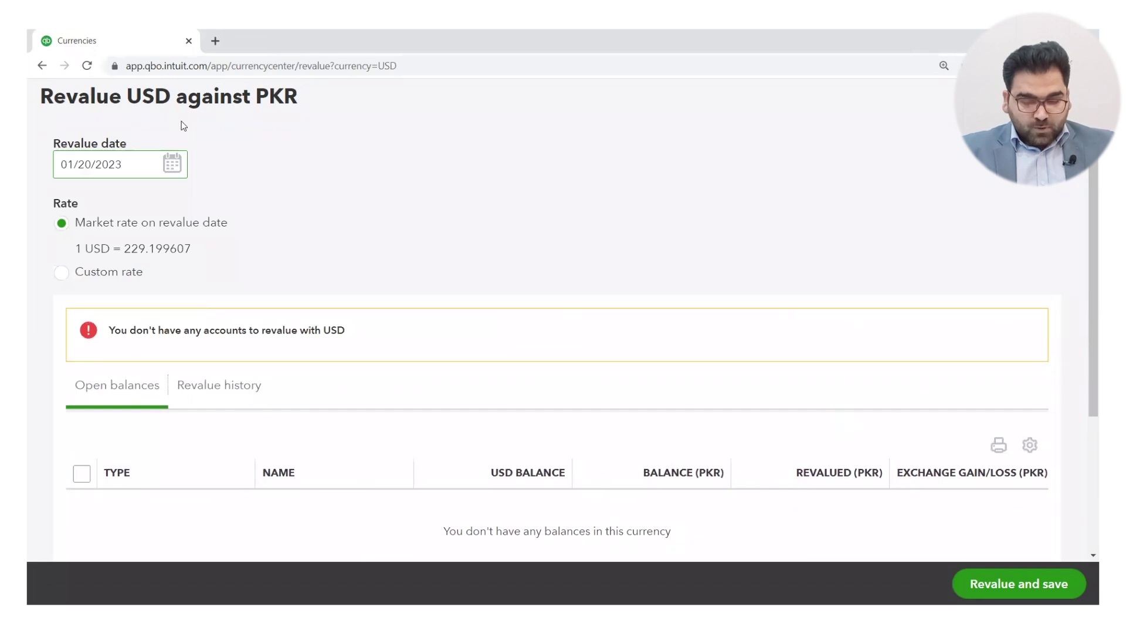
pyautogui.click(33, 68)
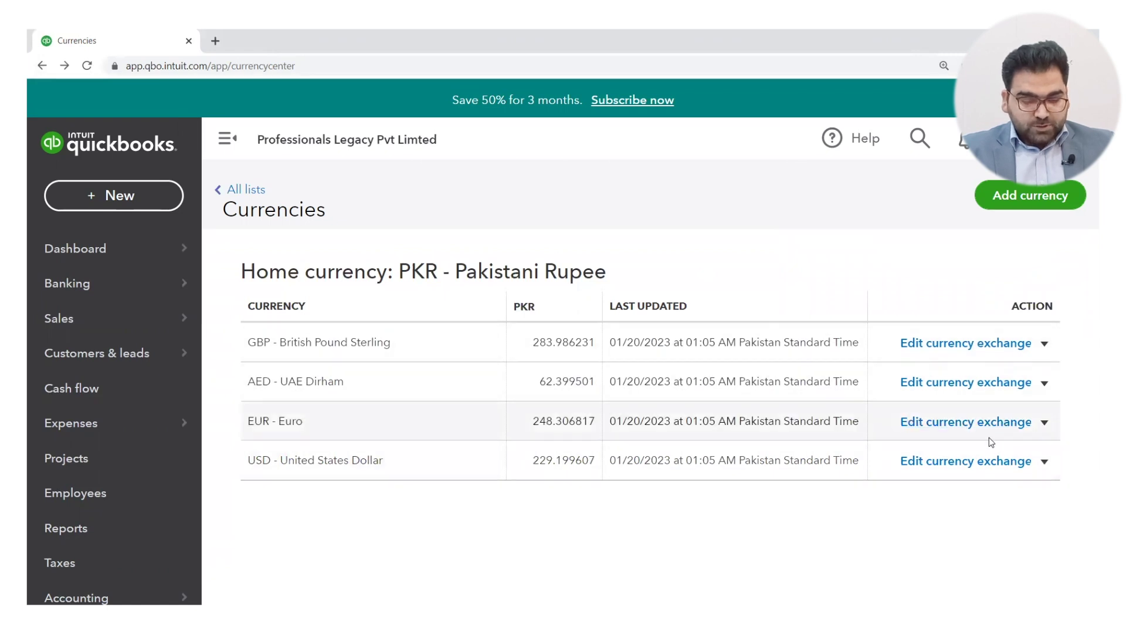
# Step: Save a custom USD exchange rate of 275 PKR
pyautogui.click(994, 469)
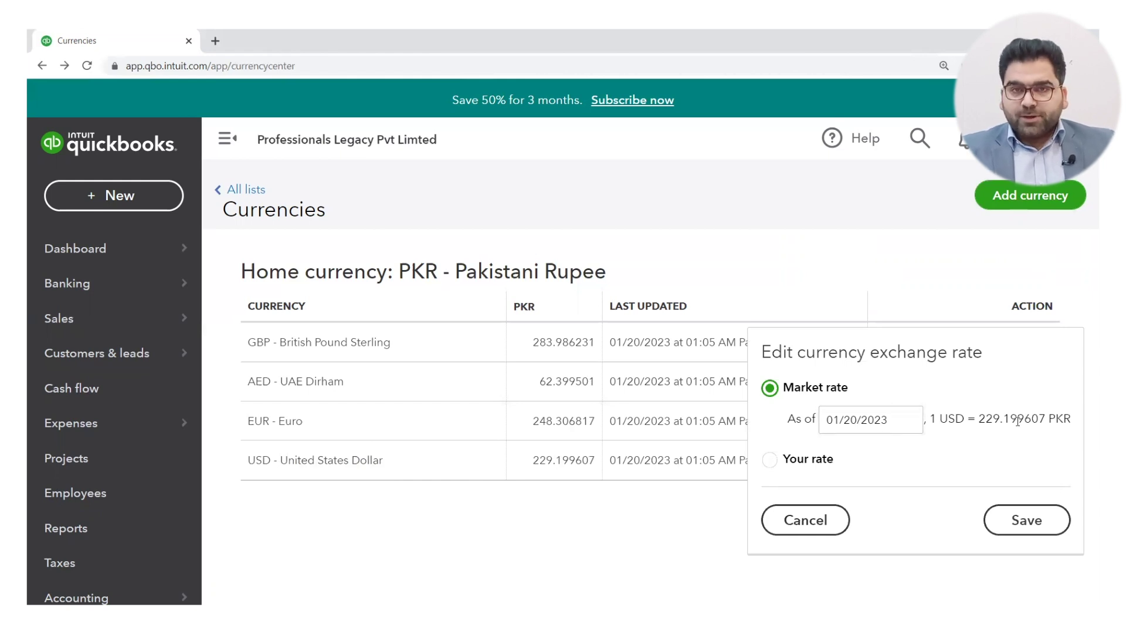
pyautogui.click(770, 463)
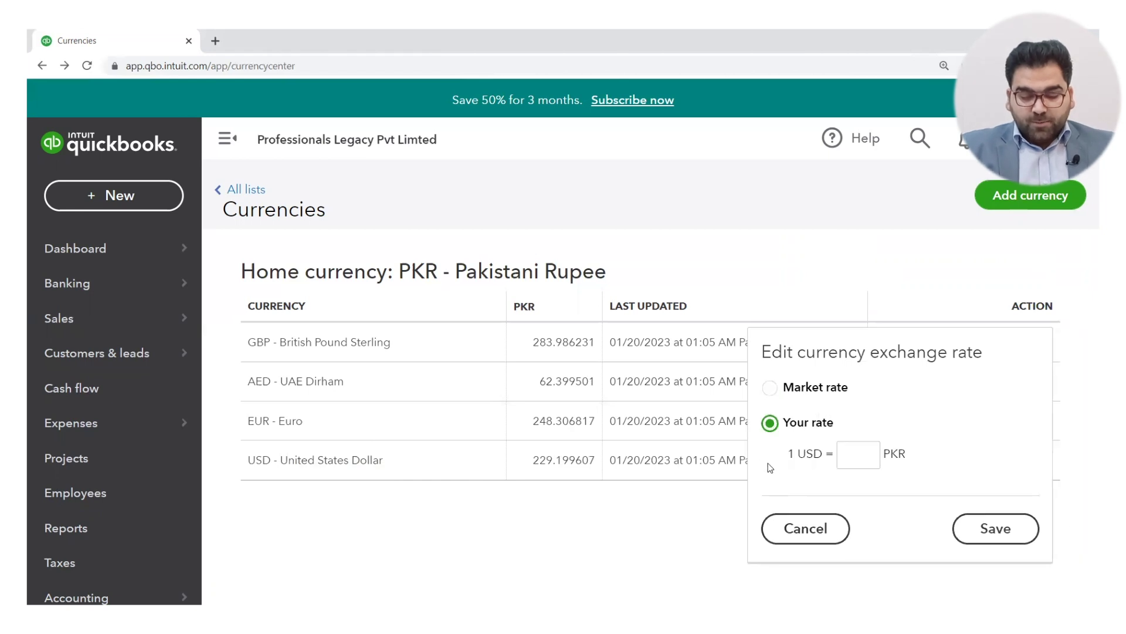
pyautogui.click(853, 458)
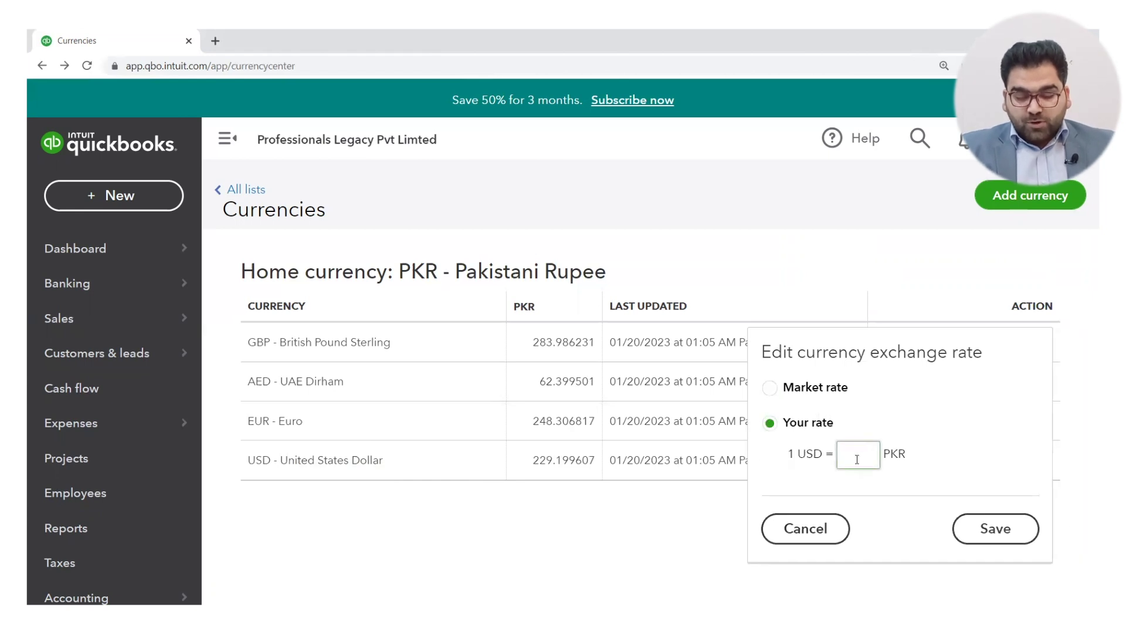
pyautogui.write('275')
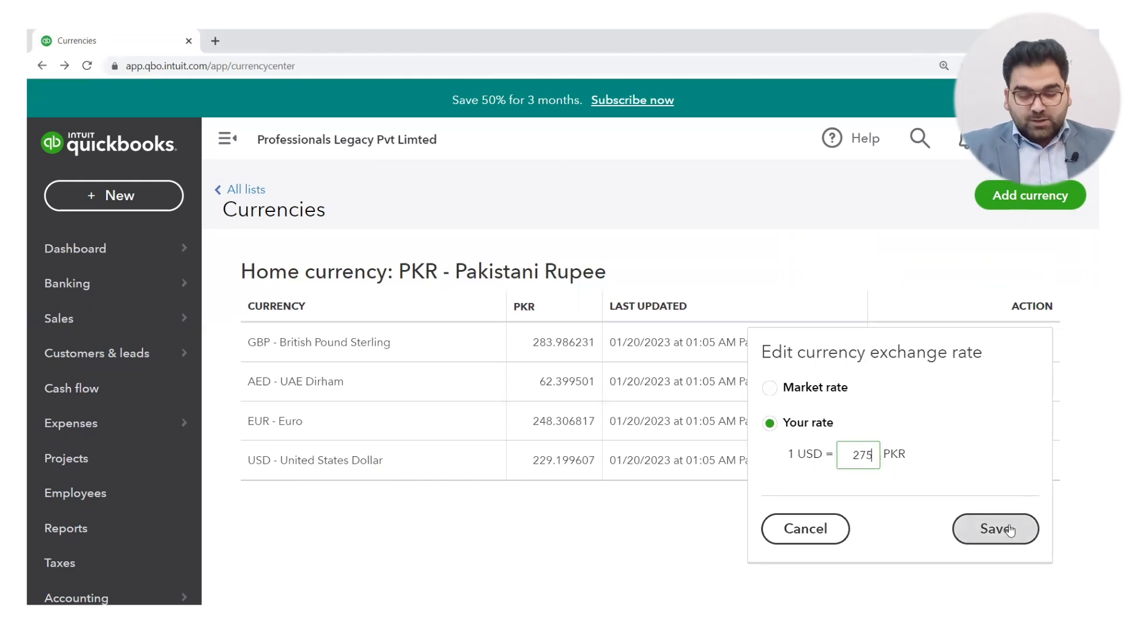
pyautogui.click(996, 529)
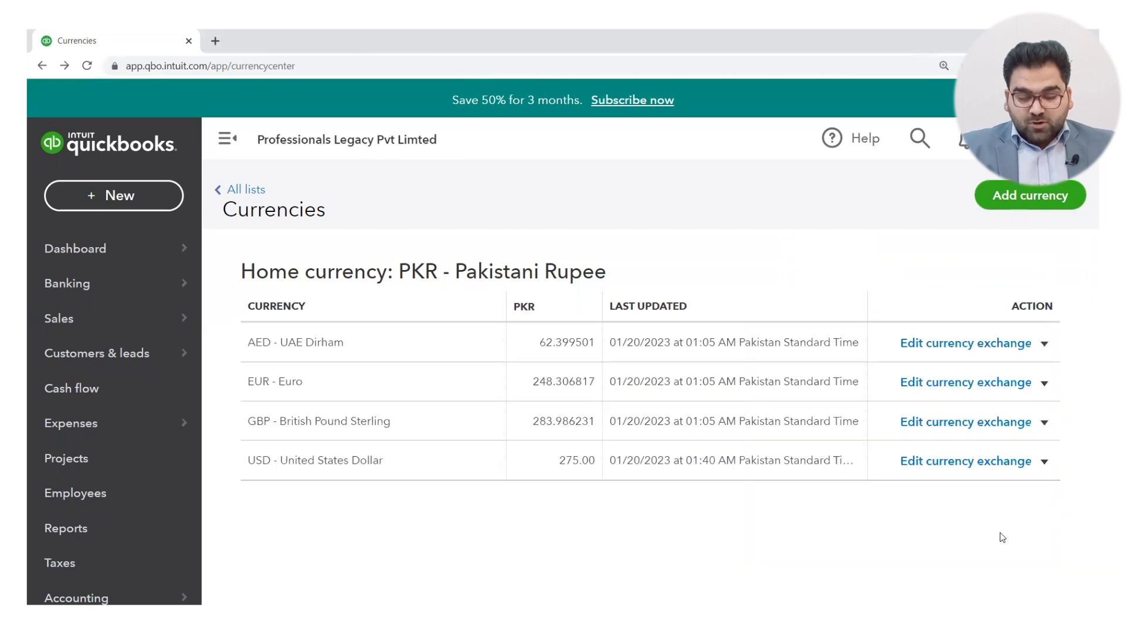
# Step: Switch USD back to the market rate of 275.00 PKR and save it
pyautogui.click(936, 463)
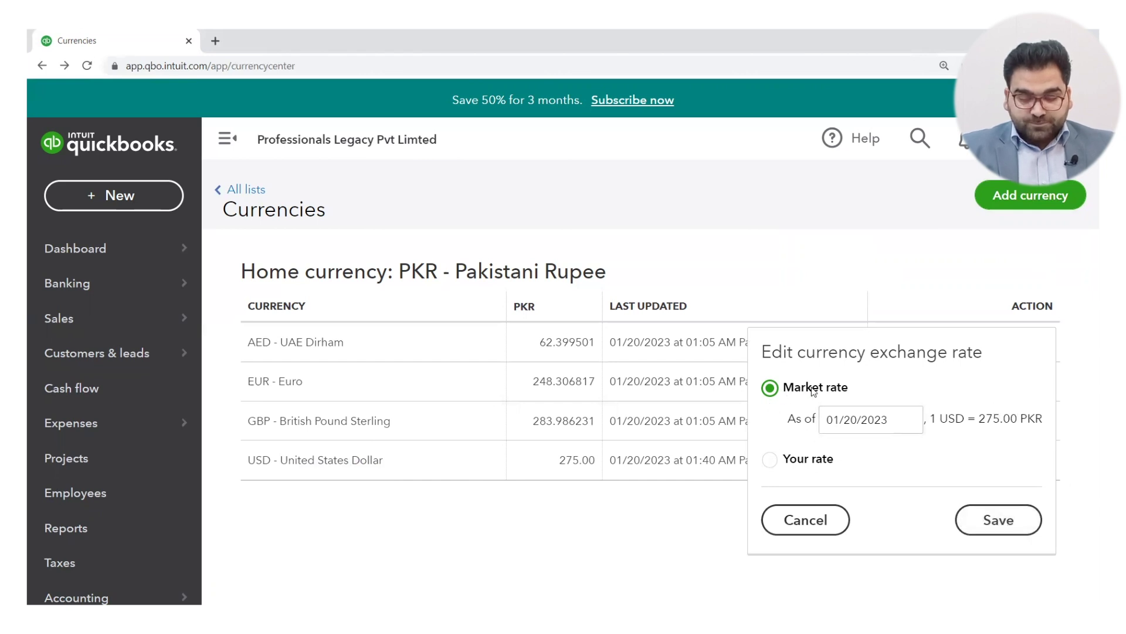
pyautogui.click(770, 459)
pyautogui.click(771, 389)
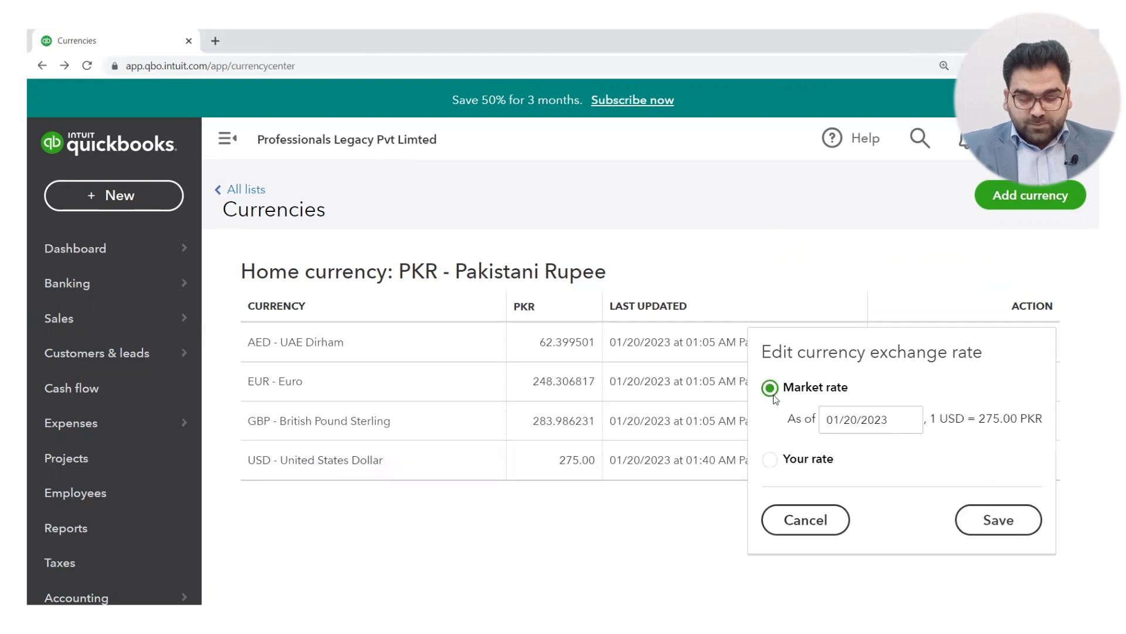
pyautogui.click(999, 517)
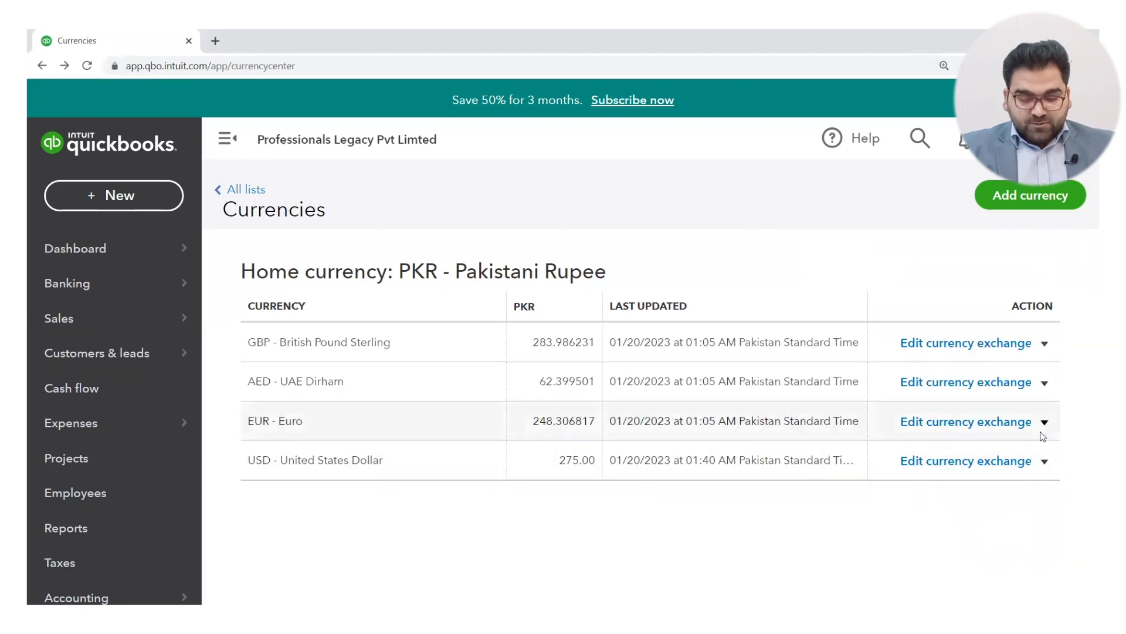
pyautogui.click(1046, 463)
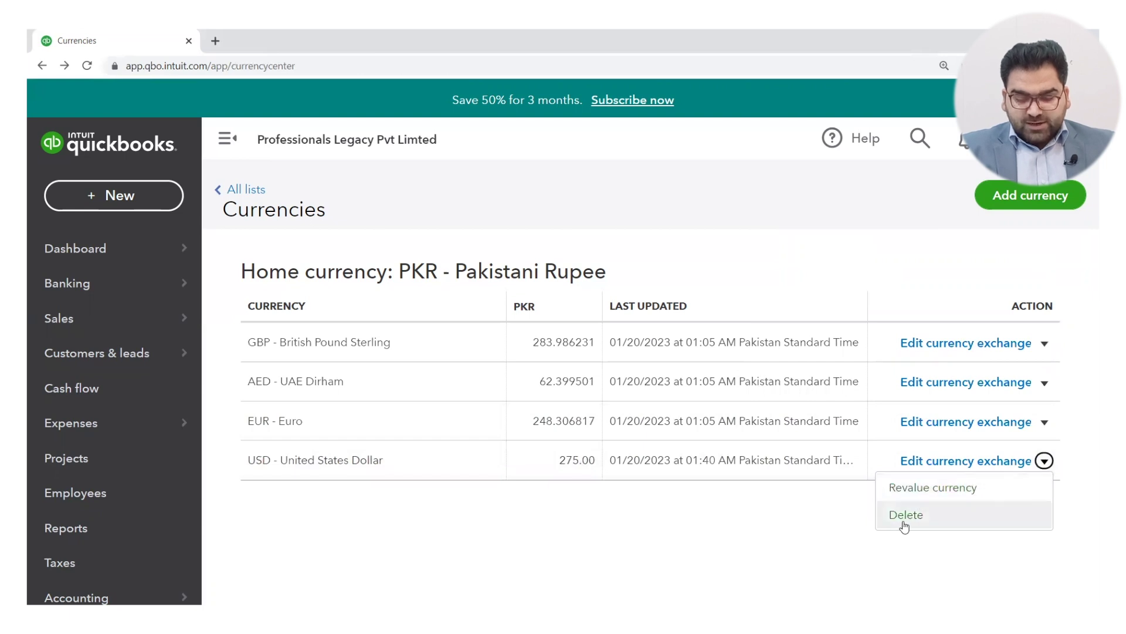
# Step: Dismiss the USD Action and gear menus without choosing anything, then go to the Dashboard
pyautogui.click(784, 544)
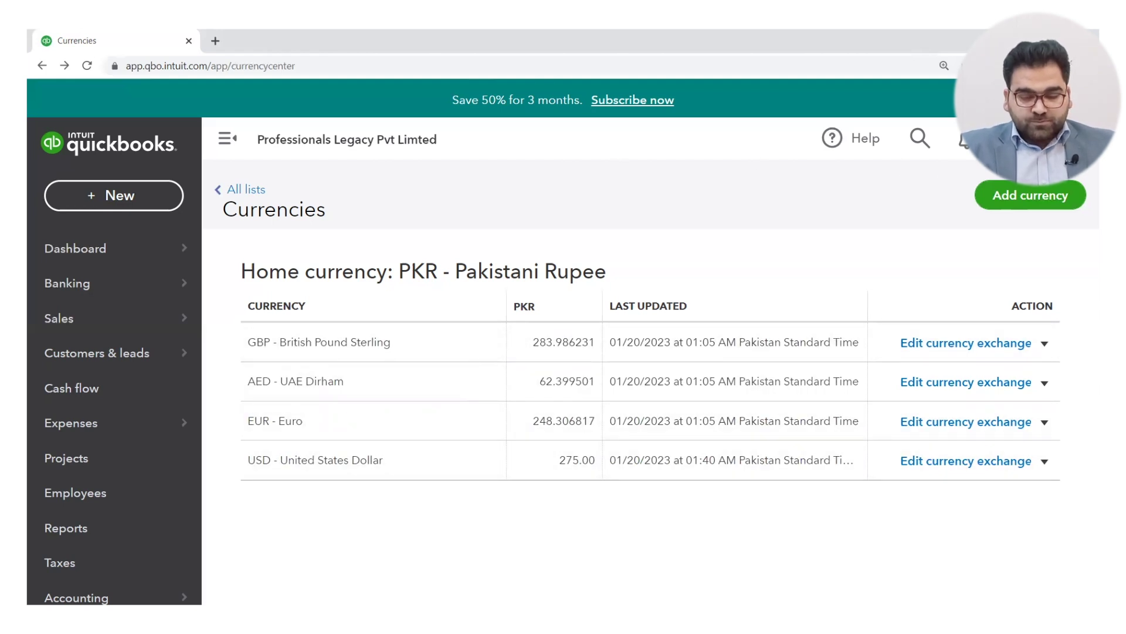
pyautogui.click(991, 140)
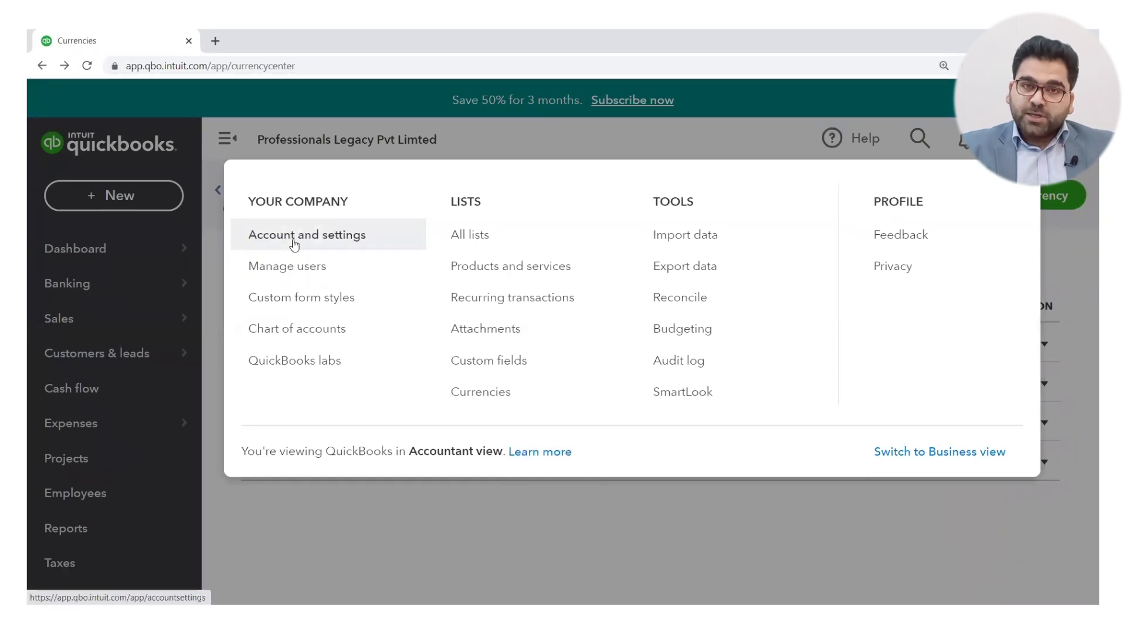
pyautogui.click(596, 519)
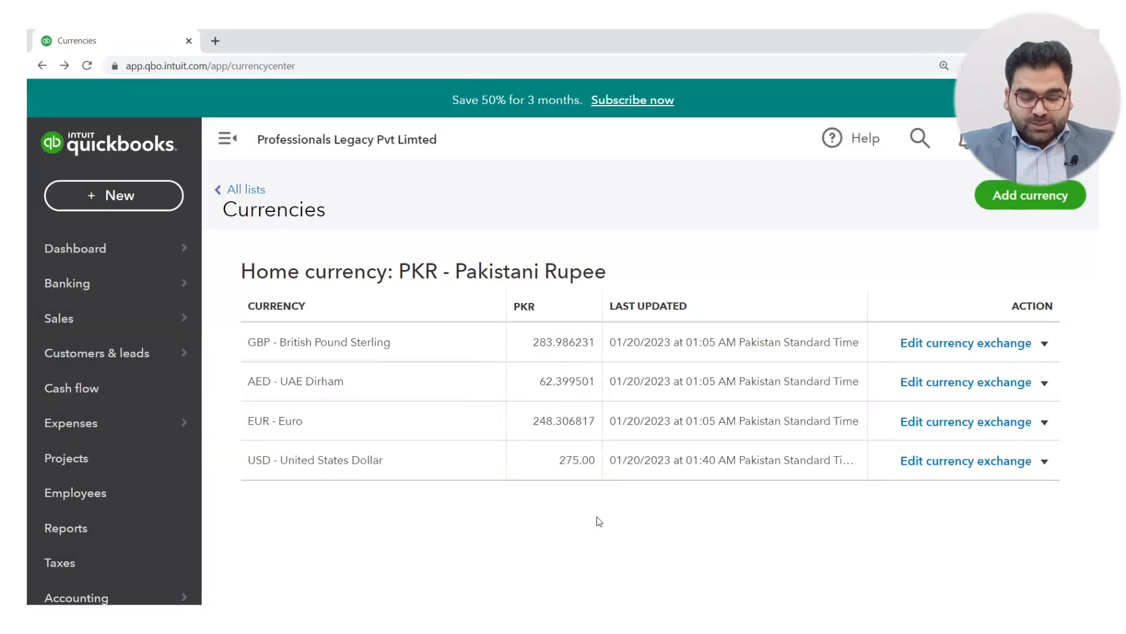
pyautogui.click(82, 252)
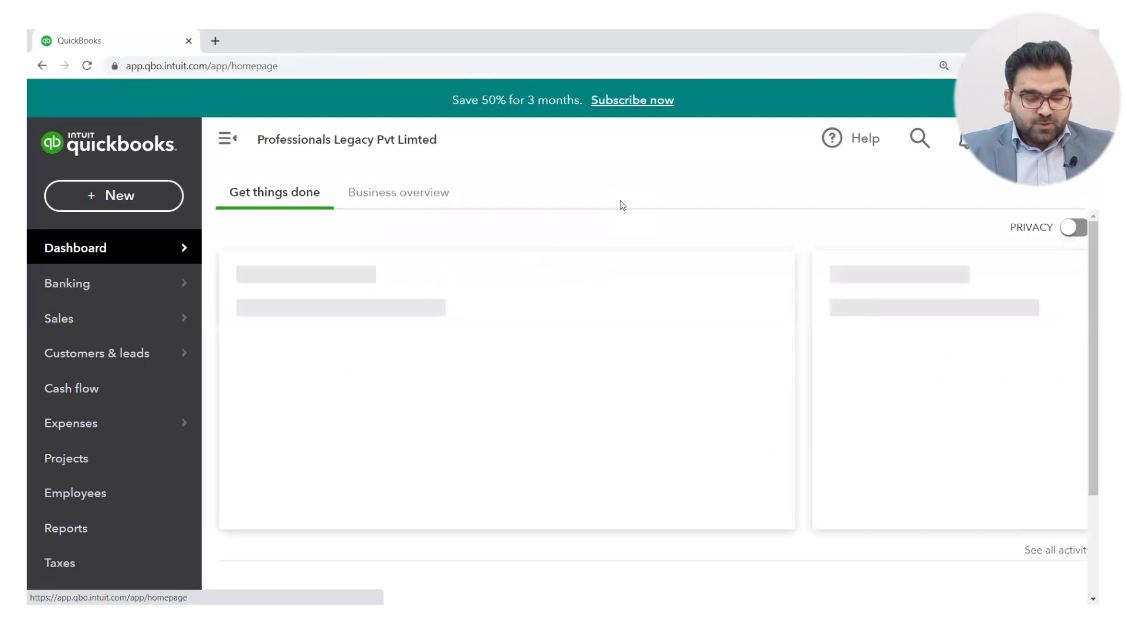
# Step: Zoom the browser out one step and show the Accounting flyout with Chart of accounts and Reconcile
pyautogui.hotkey('ctrl', '-')
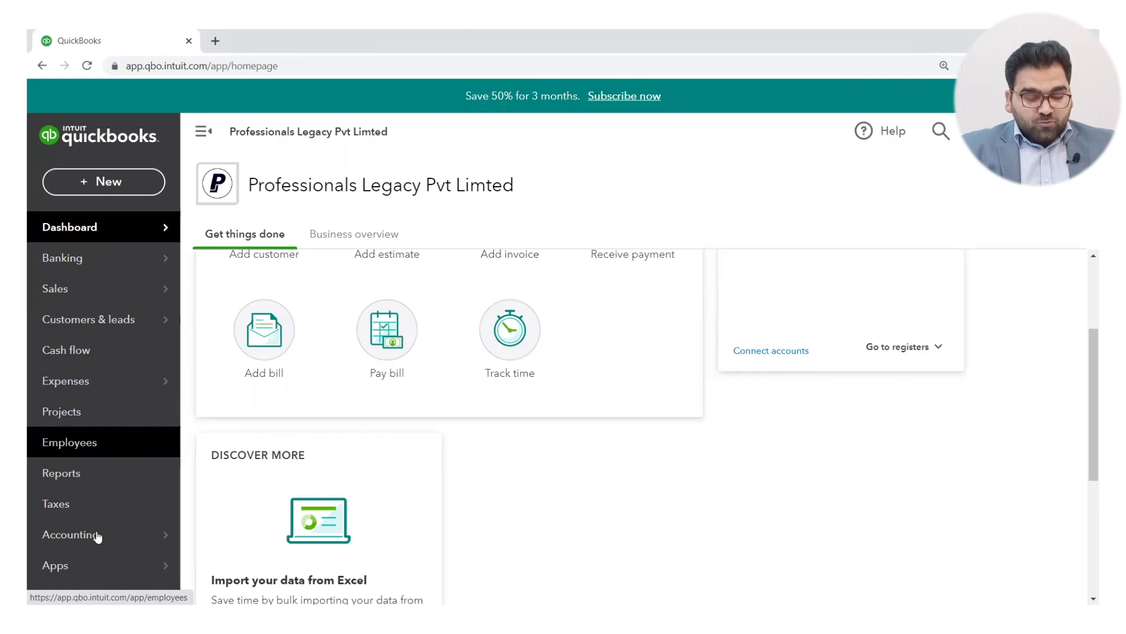
pyautogui.moveTo(98, 537)
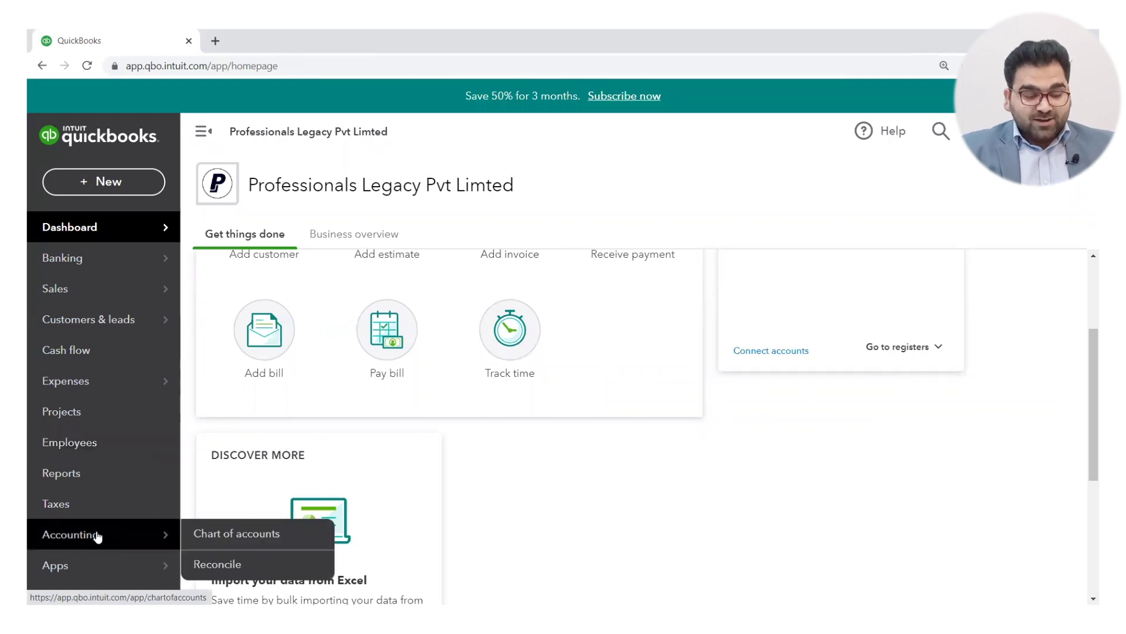
# Step: Open the full Chart of Accounts list and dismiss the account import banner
pyautogui.click(229, 534)
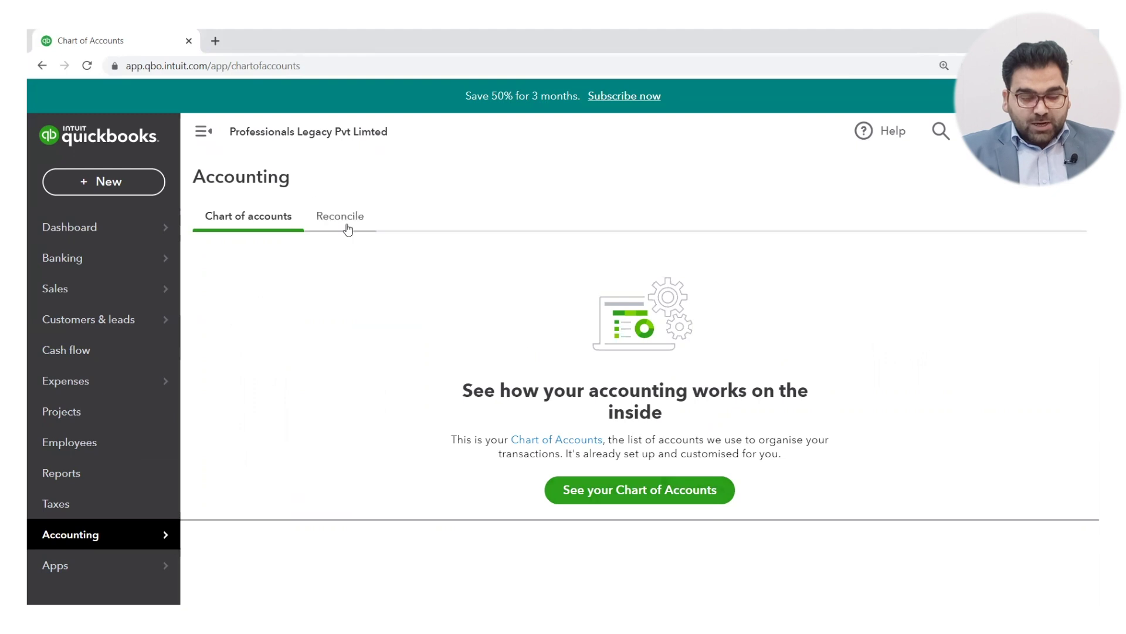
pyautogui.click(688, 495)
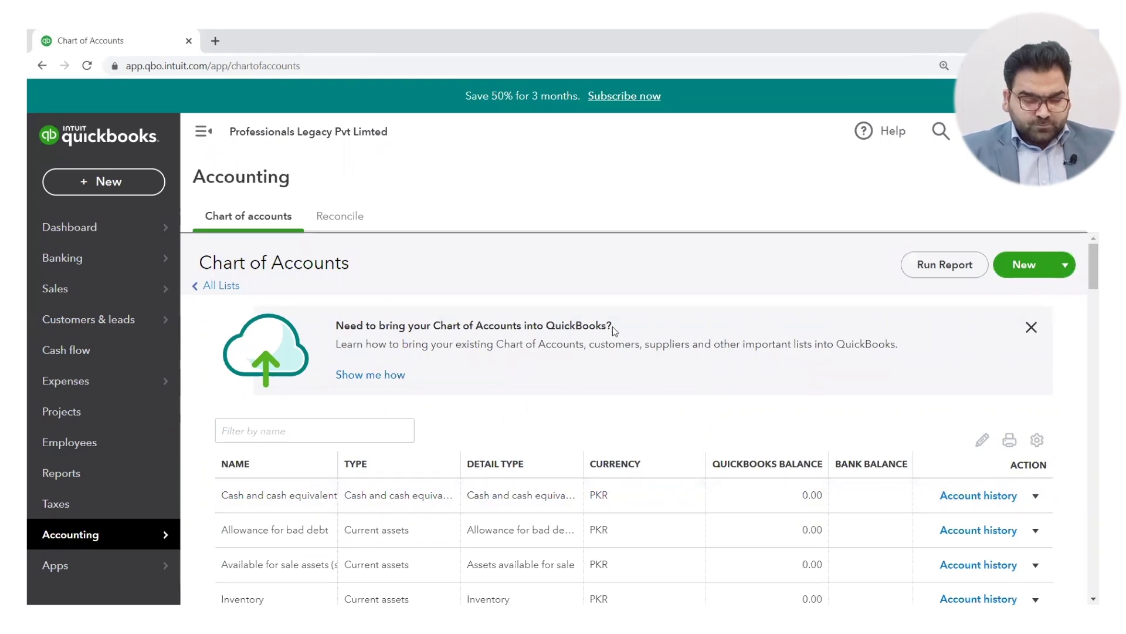
pyautogui.click(1030, 327)
pyautogui.scroll(-1, 794, 494)
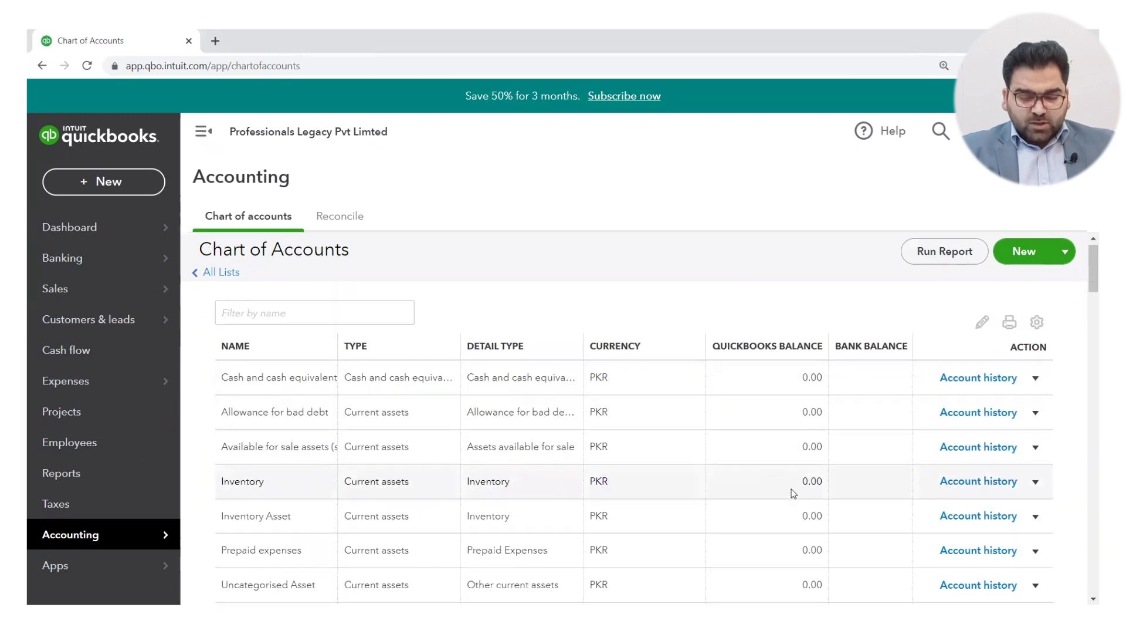
pyautogui.scroll(1, 794, 494)
pyautogui.scroll(-1, 794, 494)
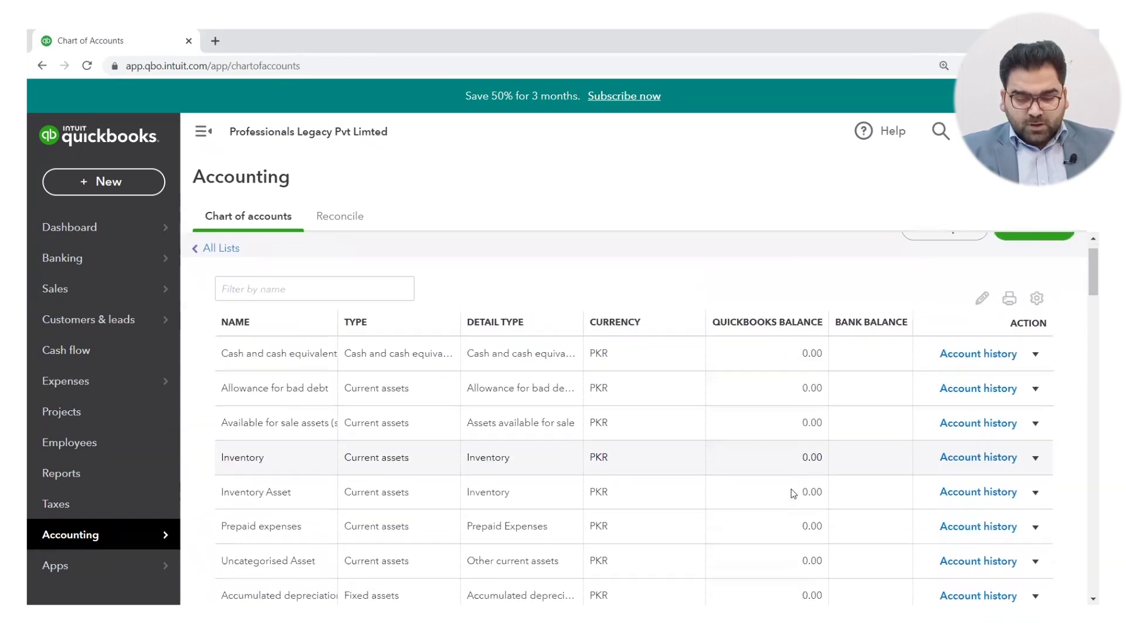
pyautogui.scroll(-1, 794, 494)
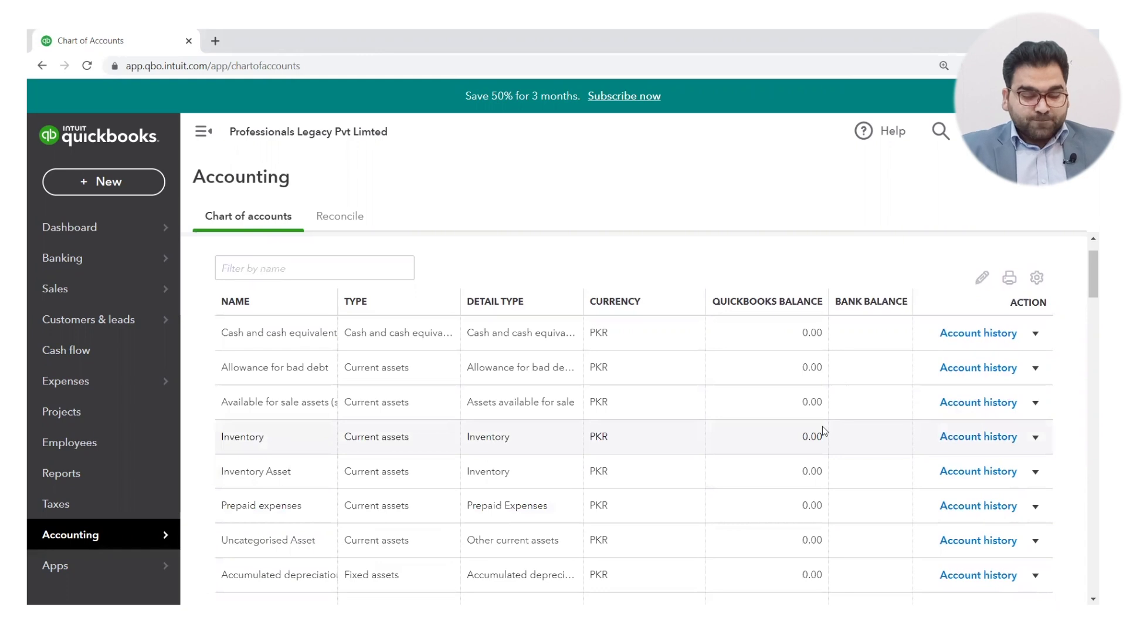
# Step: Collapse the navigation sidebar and adjust the page zoom to fit more account rows
pyautogui.hotkey('ctrl', '+')
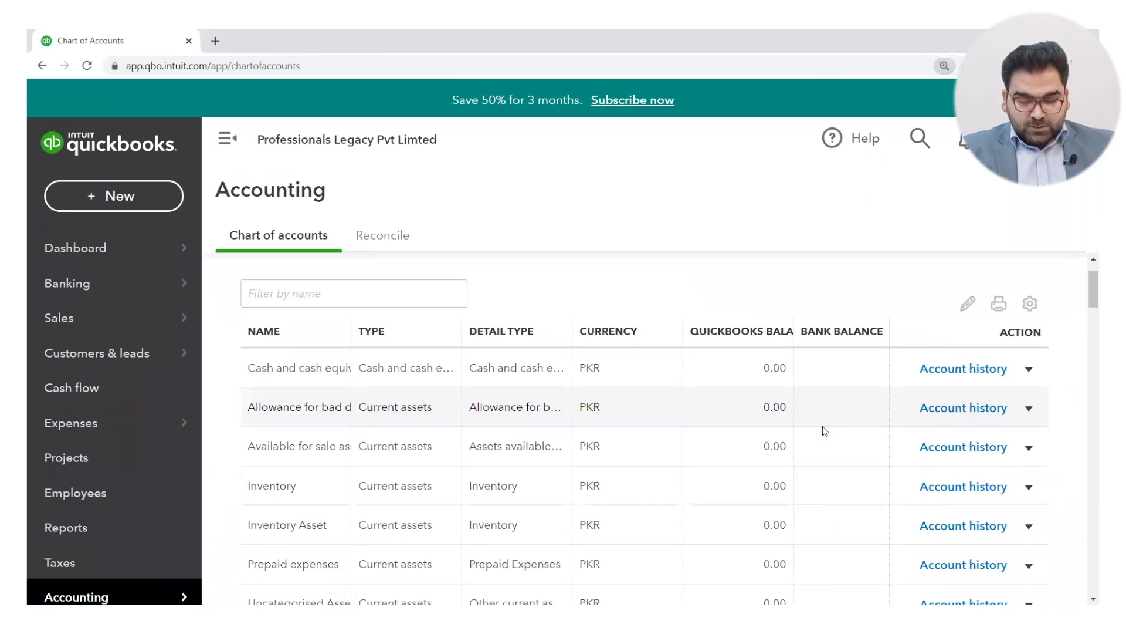
pyautogui.hotkey('ctrl', '-')
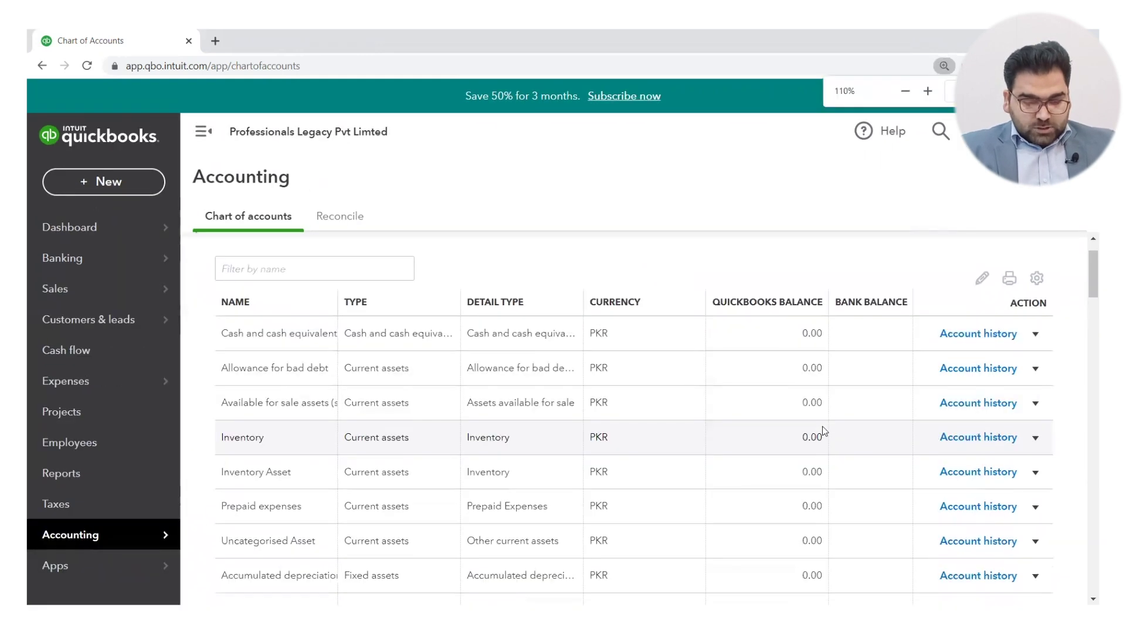
pyautogui.click(202, 134)
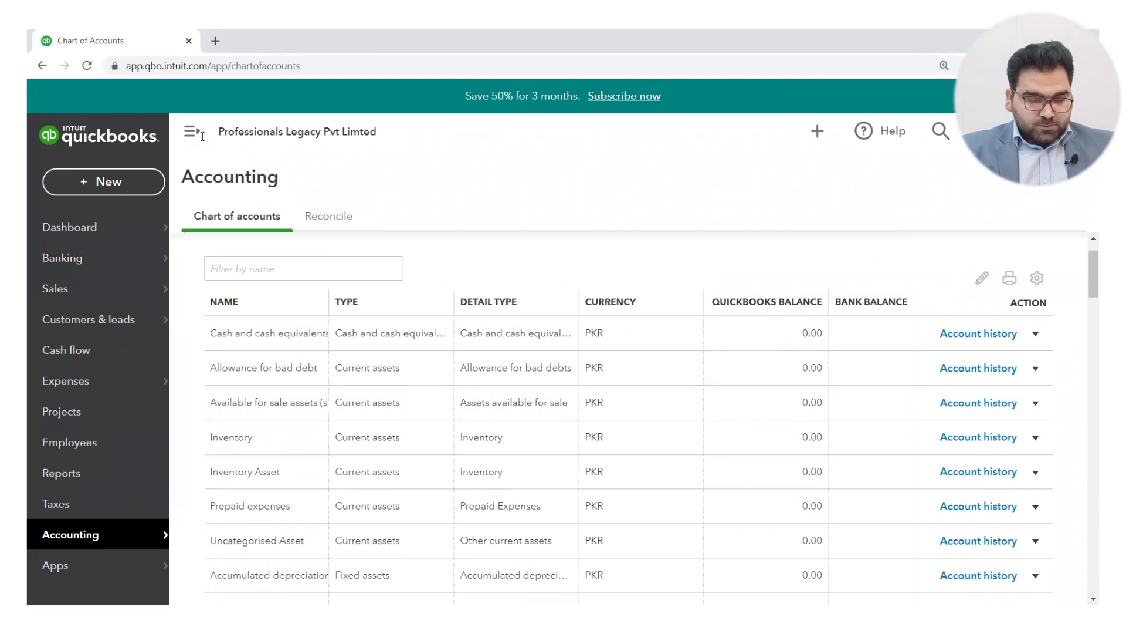
pyautogui.hotkey('ctrl', '+')
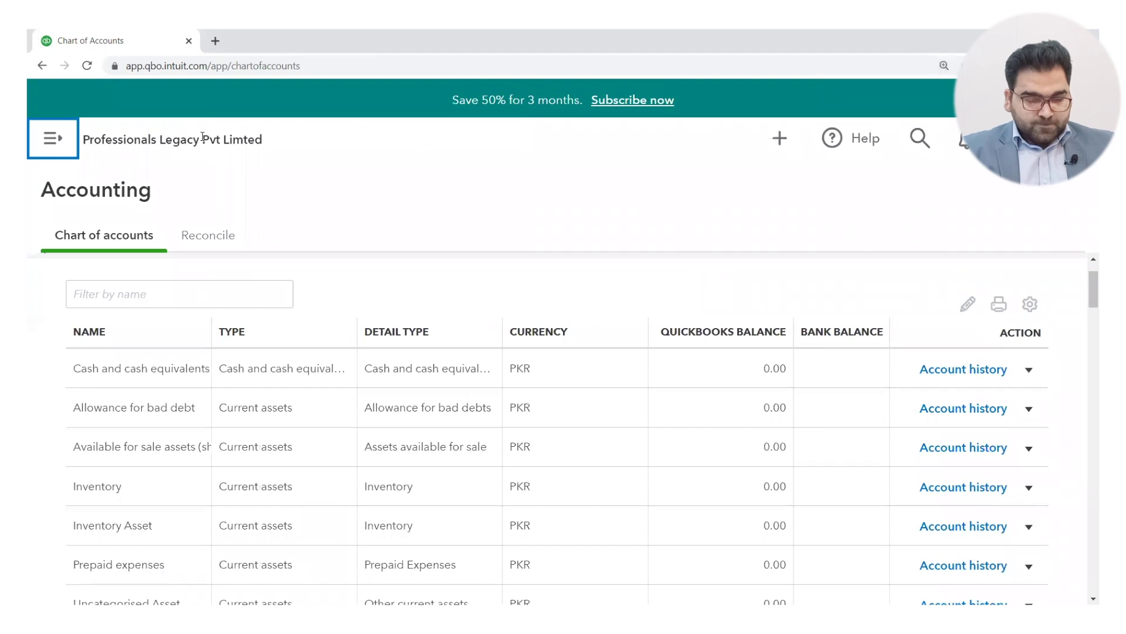
pyautogui.hotkey('ctrl', '+')
pyautogui.hotkey('ctrl', '-')
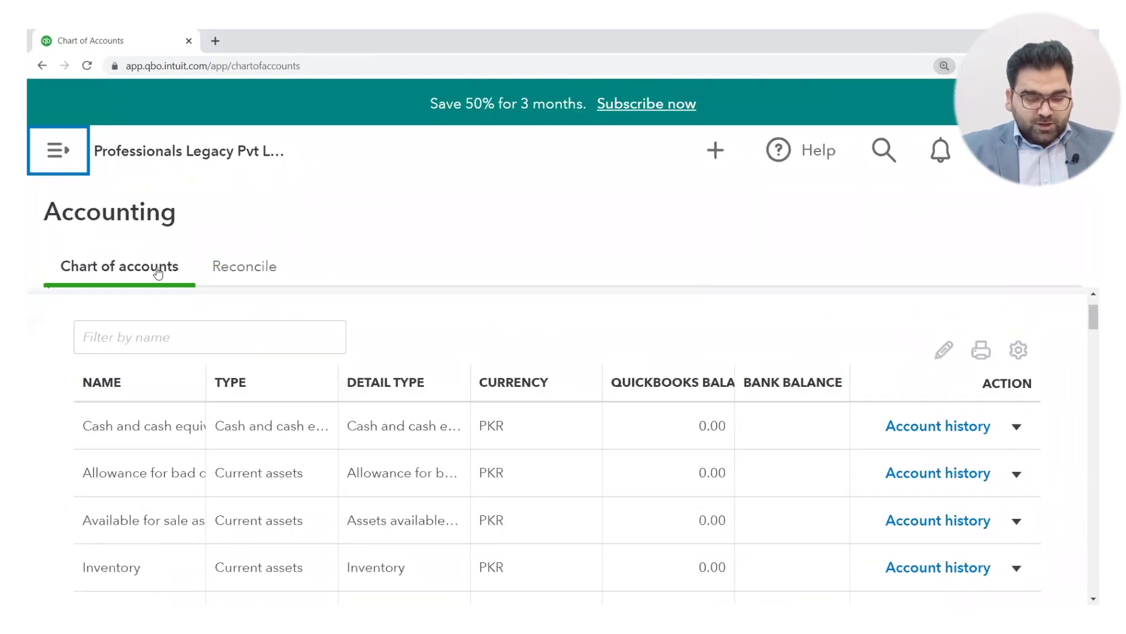
pyautogui.hotkey('ctrl', '-')
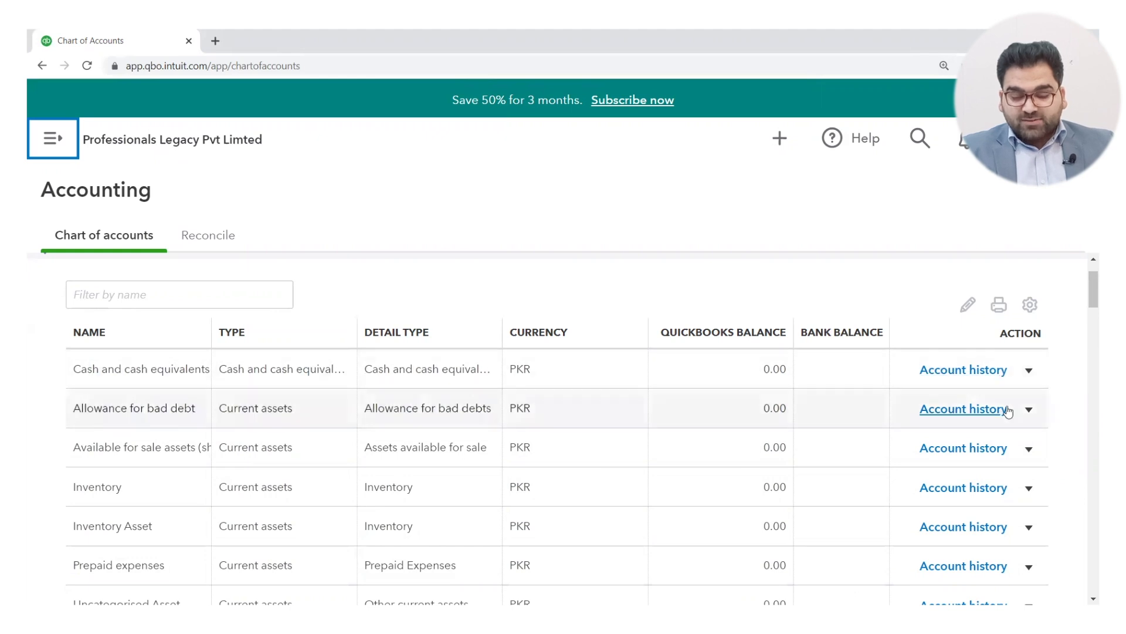
pyautogui.click(1030, 371)
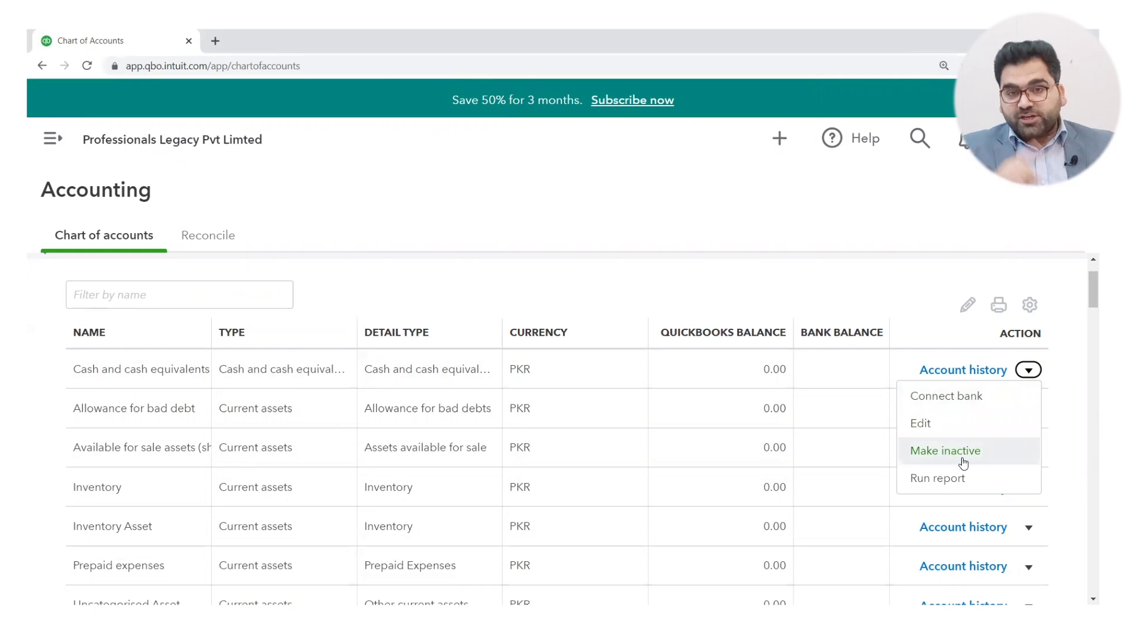
pyautogui.click(813, 297)
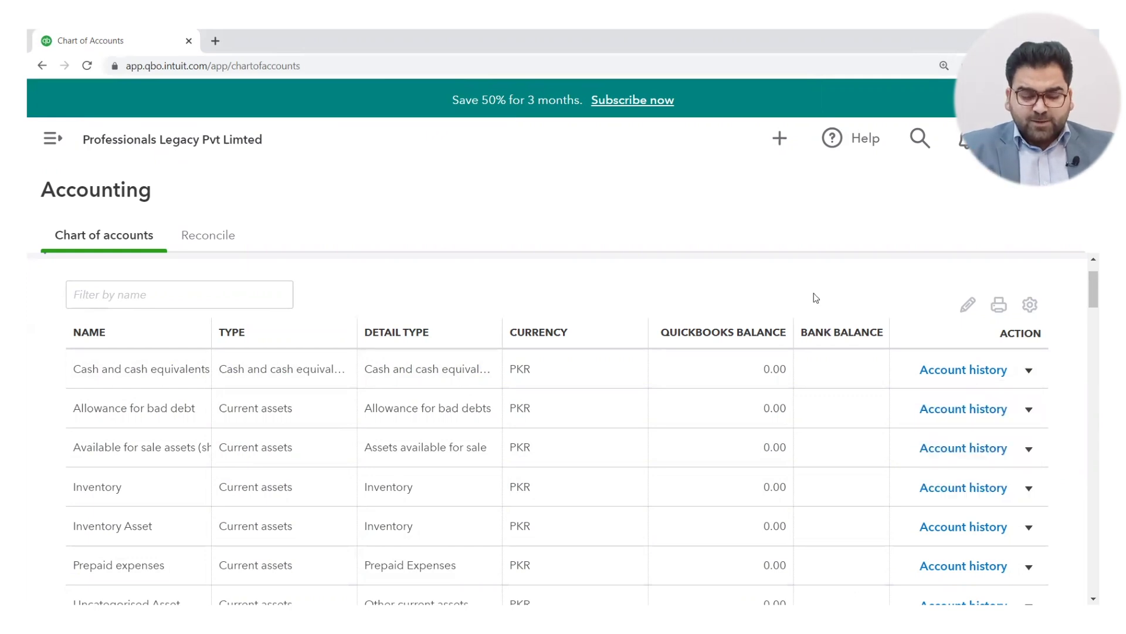
pyautogui.hotkey('ctrl', '+')
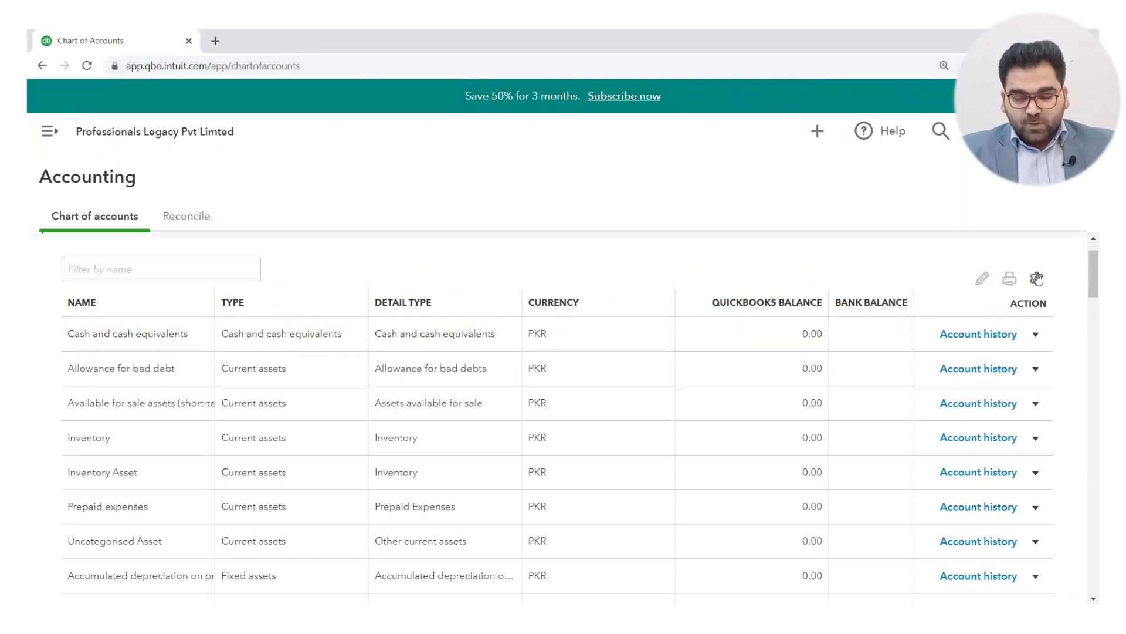
# Step: Uncheck and recheck Currency in the table column settings, keeping the Currency column visible
pyautogui.click(1037, 279)
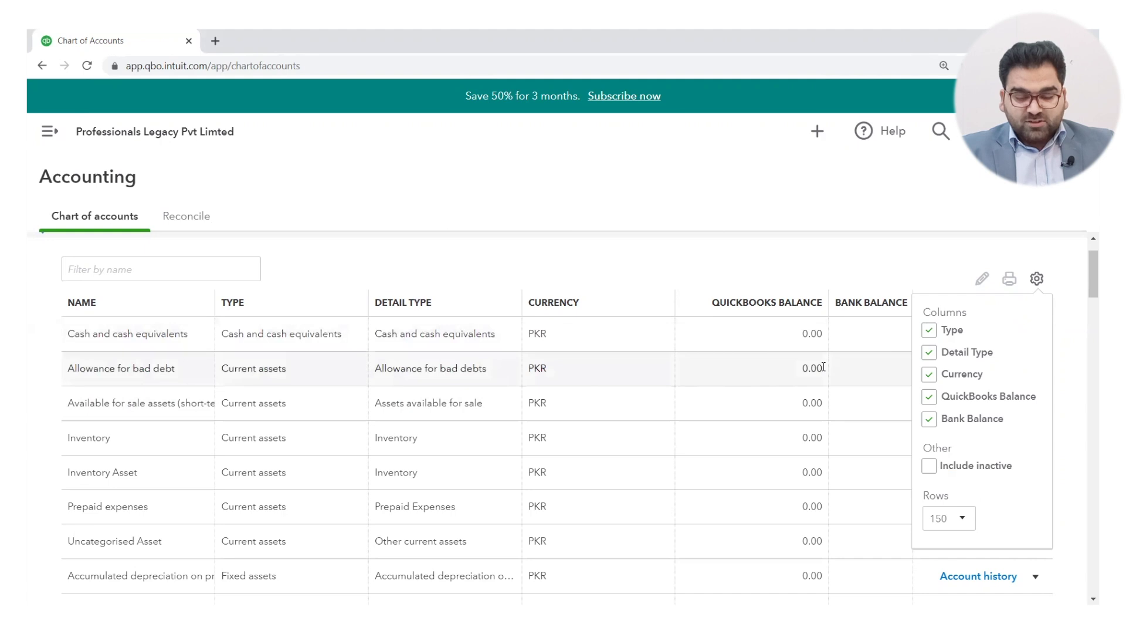
pyautogui.click(931, 375)
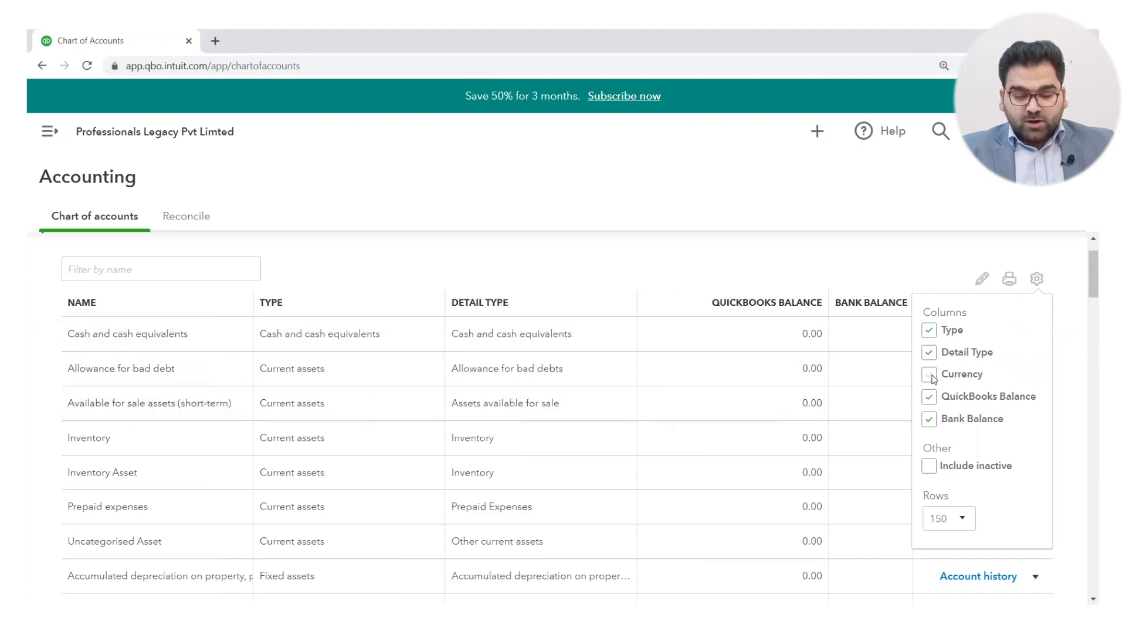
pyautogui.click(932, 376)
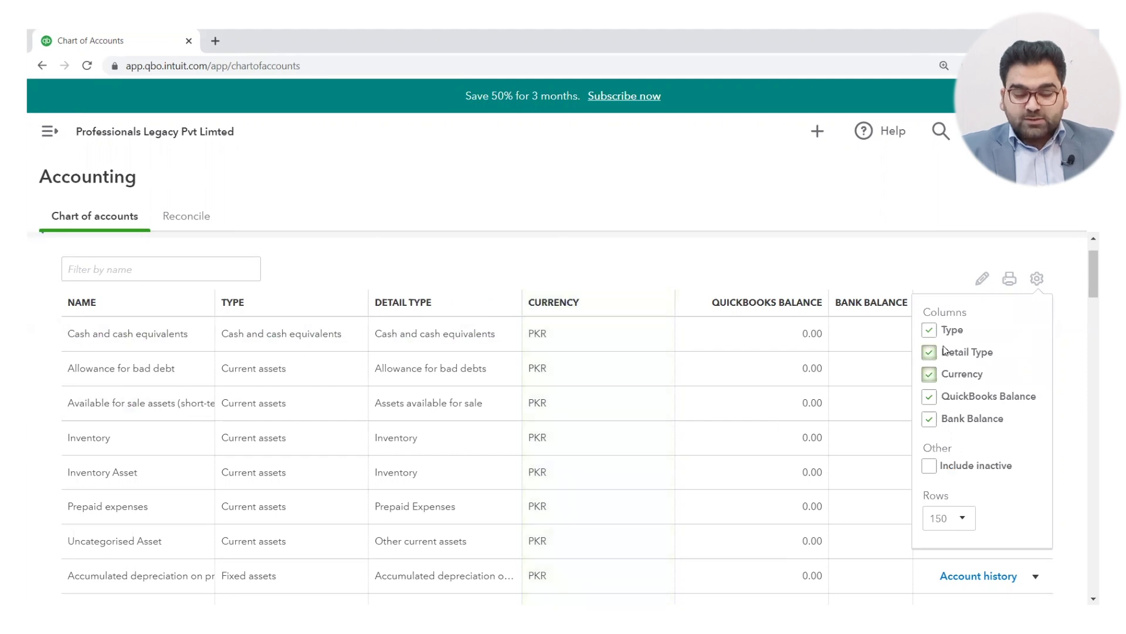
pyautogui.scroll(1, 767, 244)
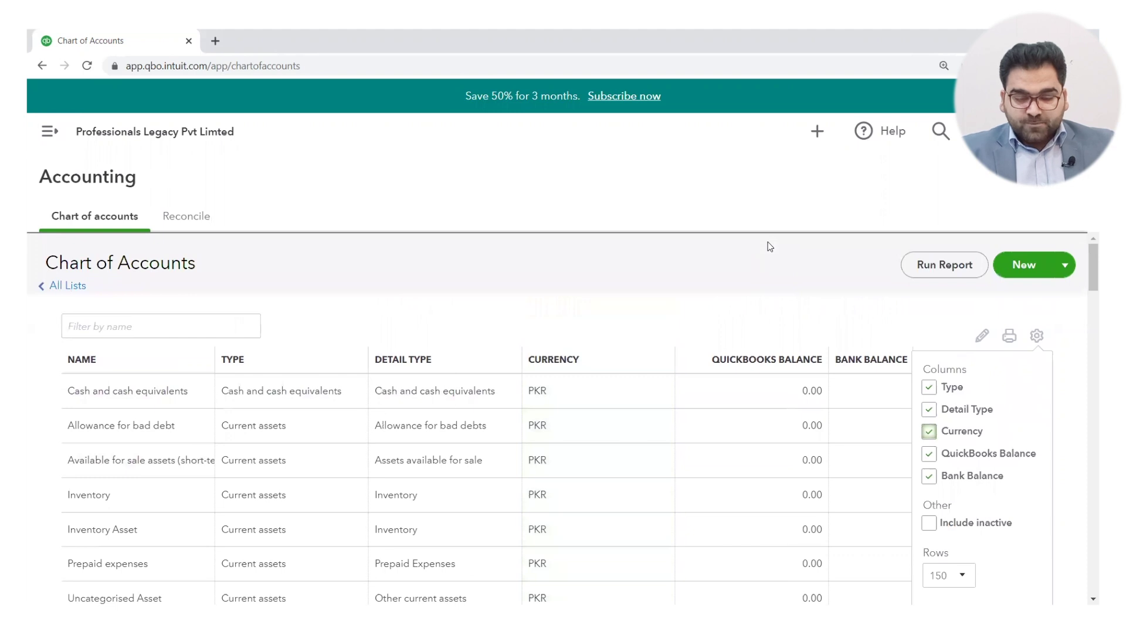
pyautogui.scroll(-4, 770, 246)
pyautogui.scroll(-2, 770, 246)
pyautogui.scroll(6, 769, 247)
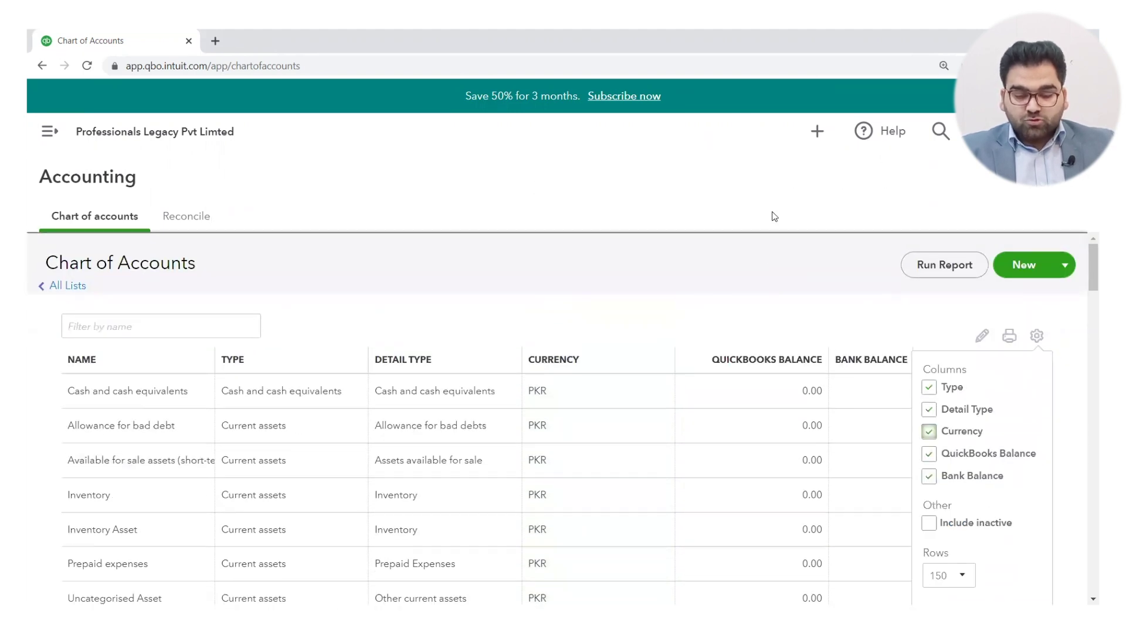
# Step: Close the column settings and start a new account from the New dropdown
pyautogui.click(777, 269)
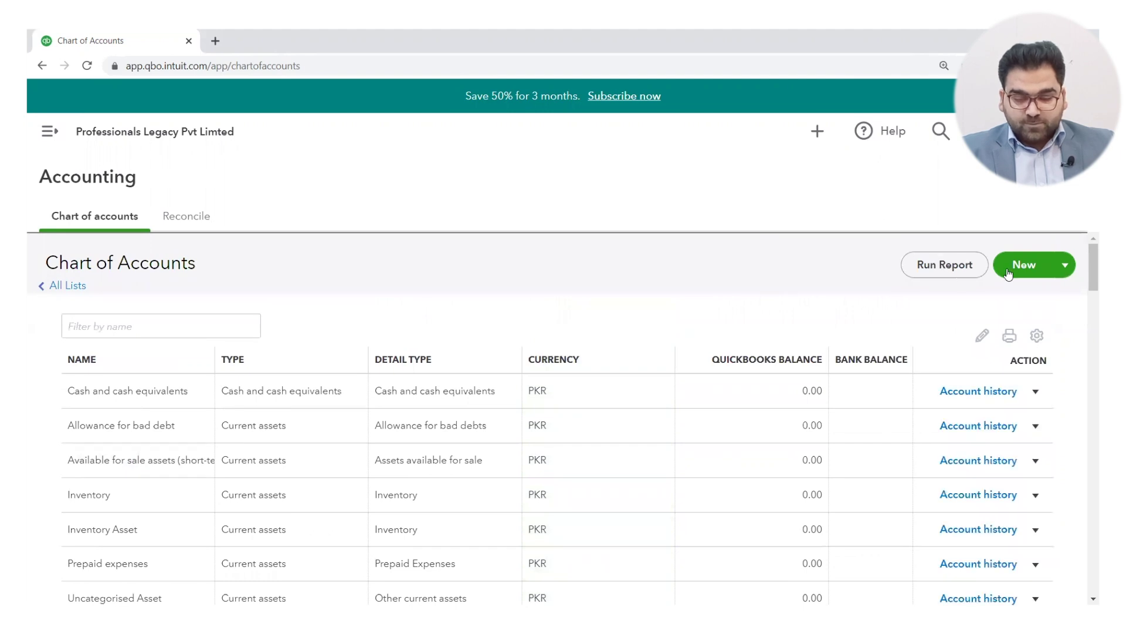
pyautogui.click(1067, 267)
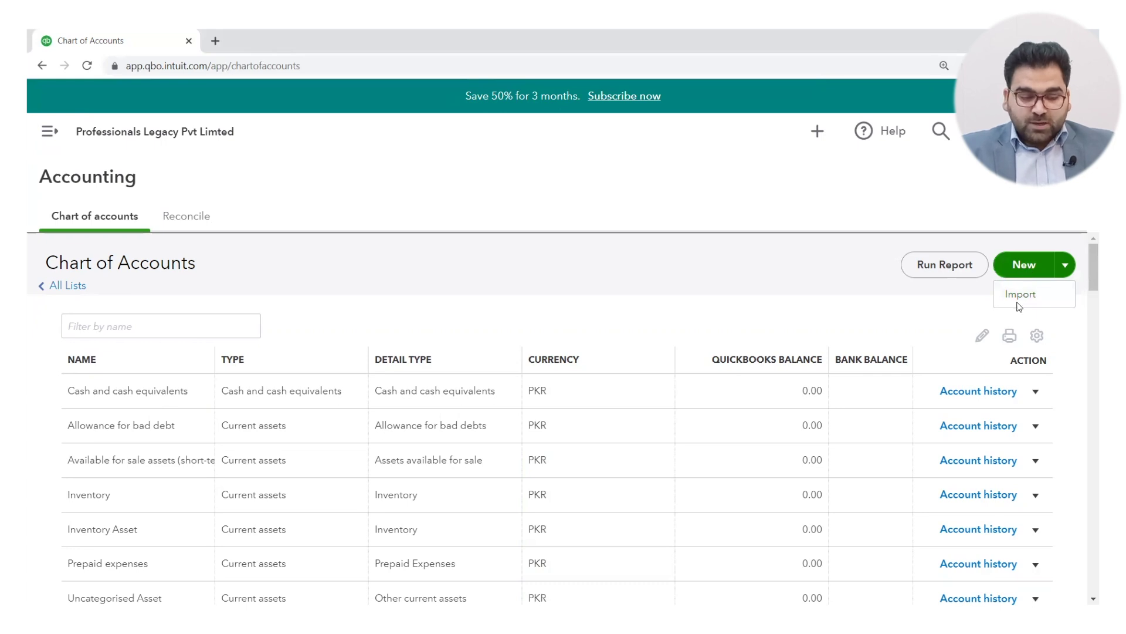
pyautogui.click(1015, 268)
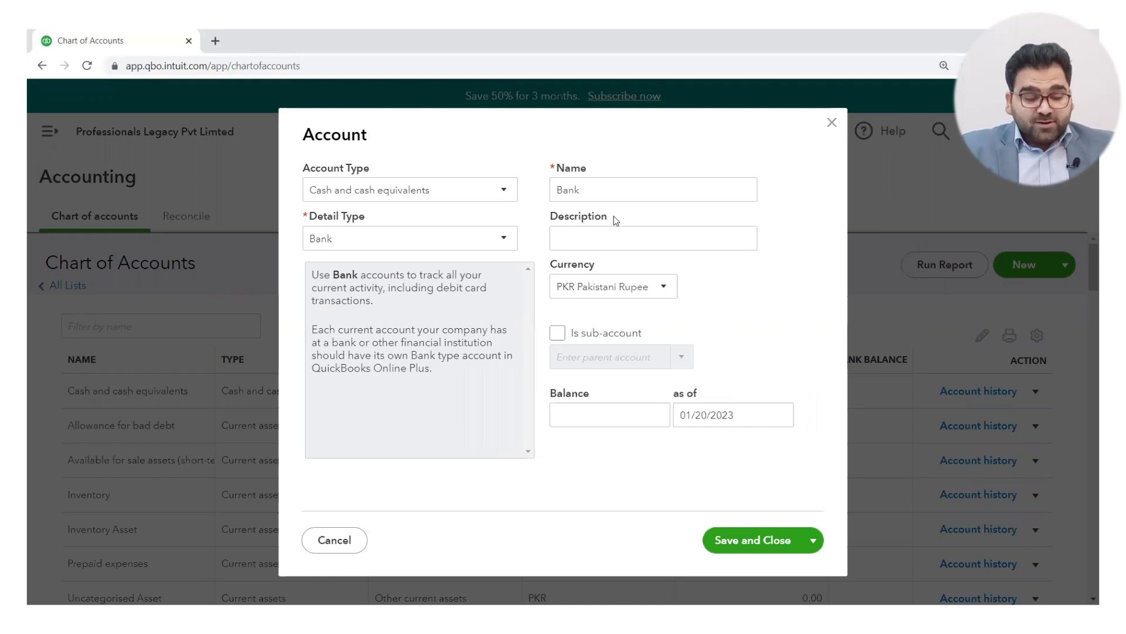
# Step: Choose Current assets as the new account's type, defaulting to Allowance for bad debts detail
pyautogui.click(509, 194)
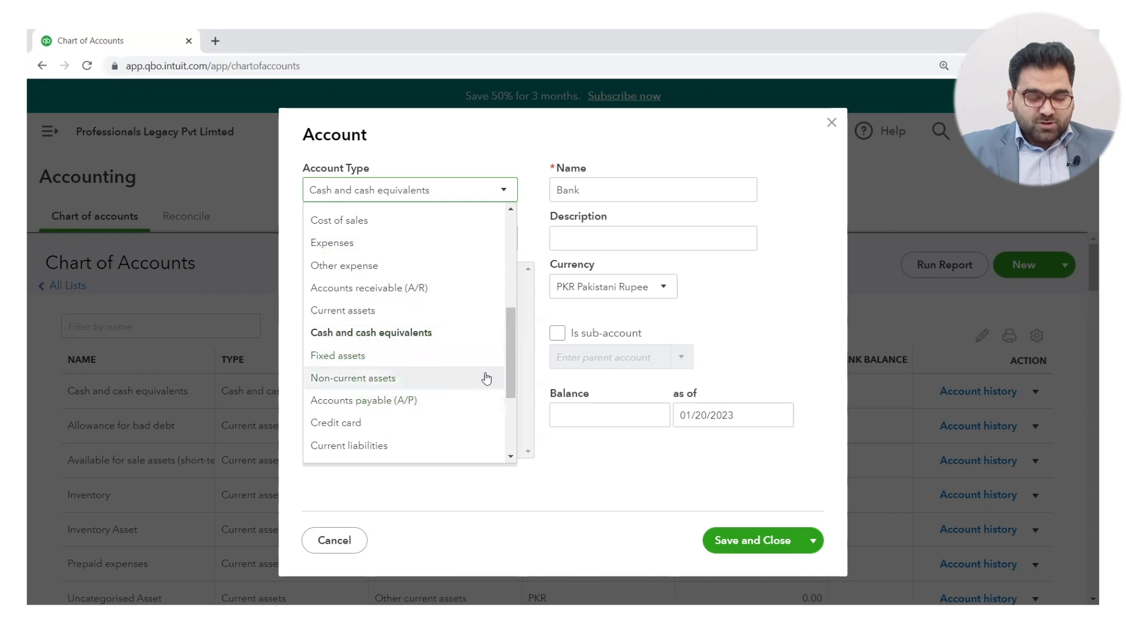
pyautogui.click(512, 457)
pyautogui.click(512, 457)
pyautogui.click(512, 457)
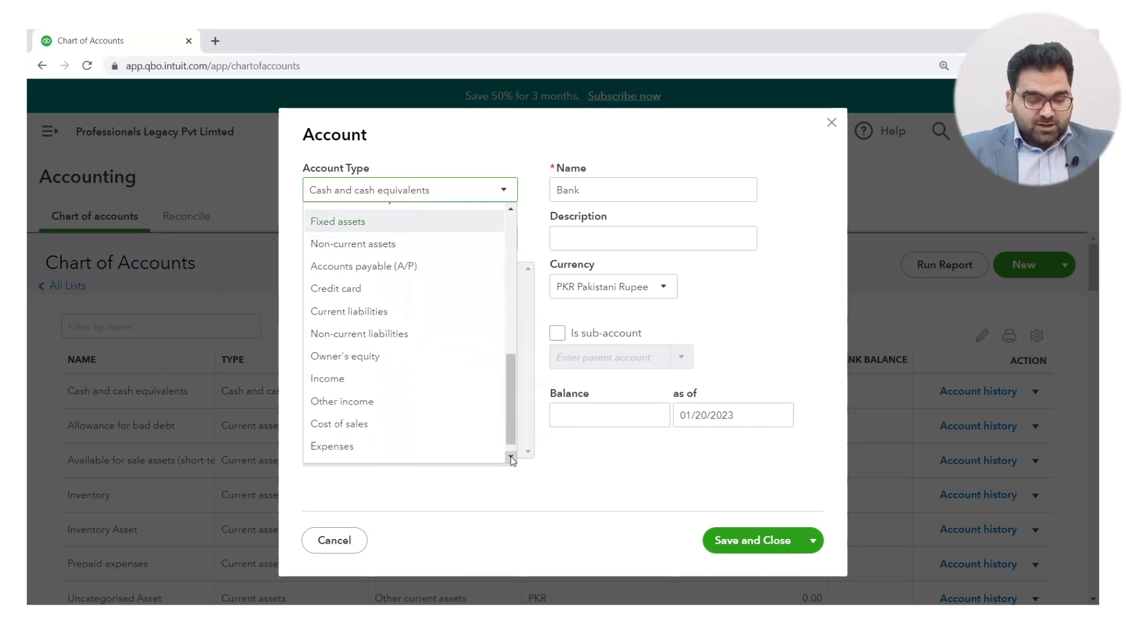
pyautogui.click(512, 457)
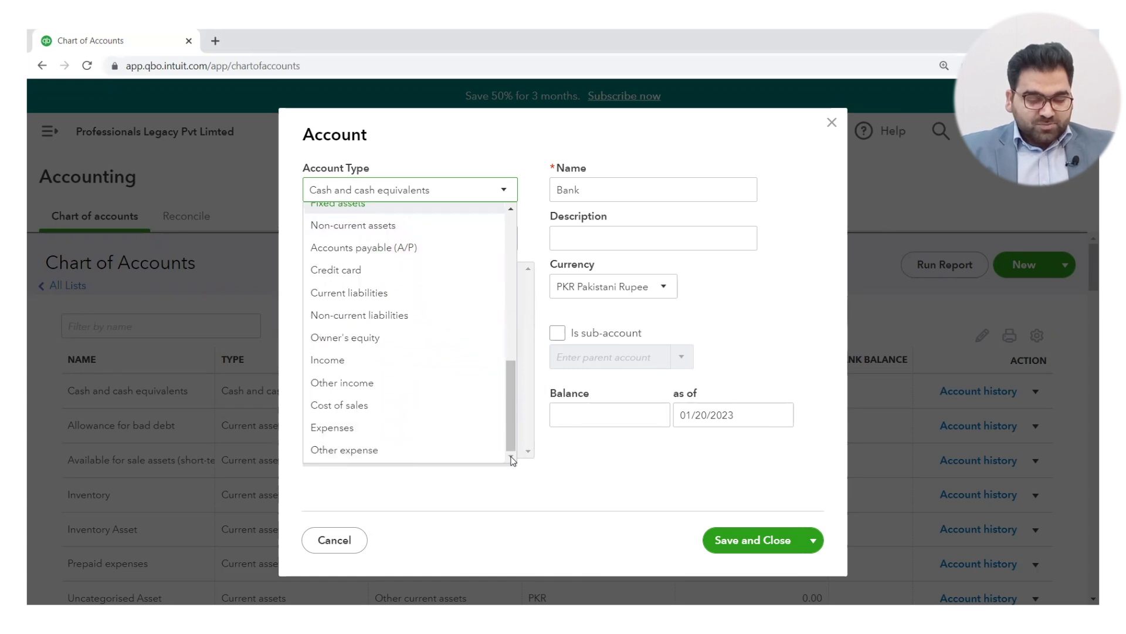
pyautogui.click(511, 210)
pyautogui.click(511, 210)
pyautogui.click(511, 210)
pyautogui.click(511, 210)
pyautogui.click(511, 210)
pyautogui.click(511, 210)
pyautogui.click(511, 210)
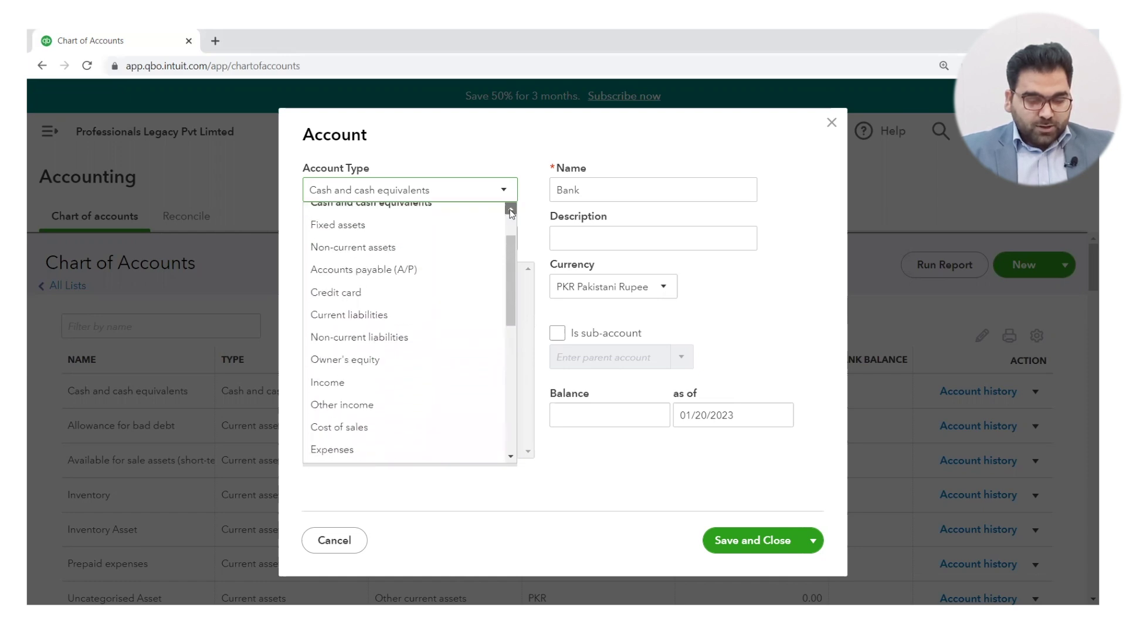
pyautogui.click(511, 211)
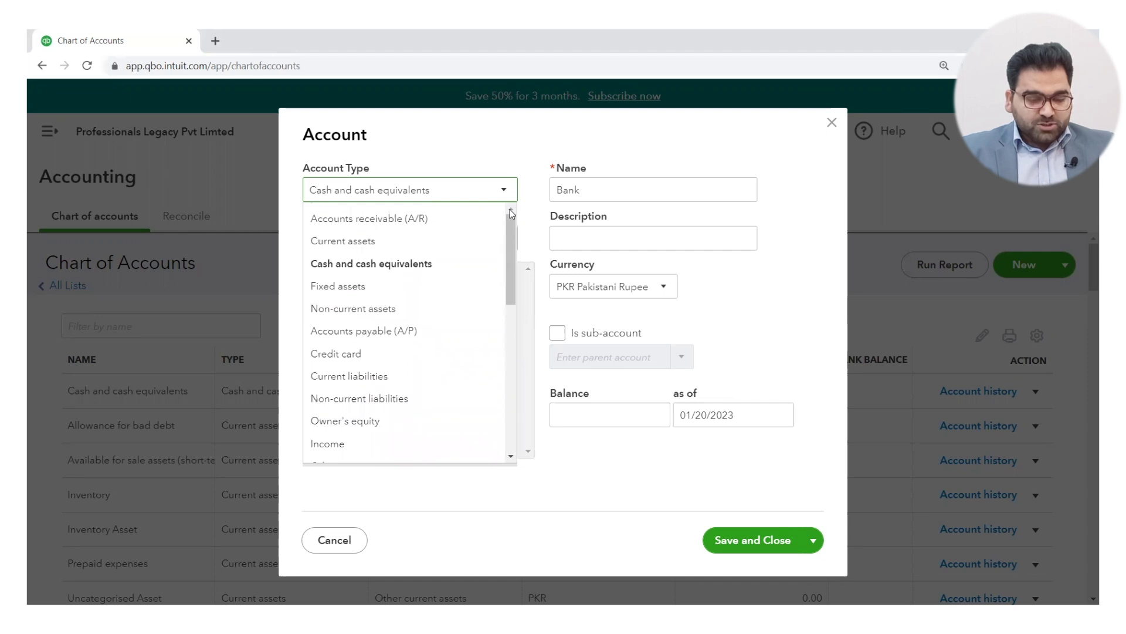
pyautogui.click(404, 241)
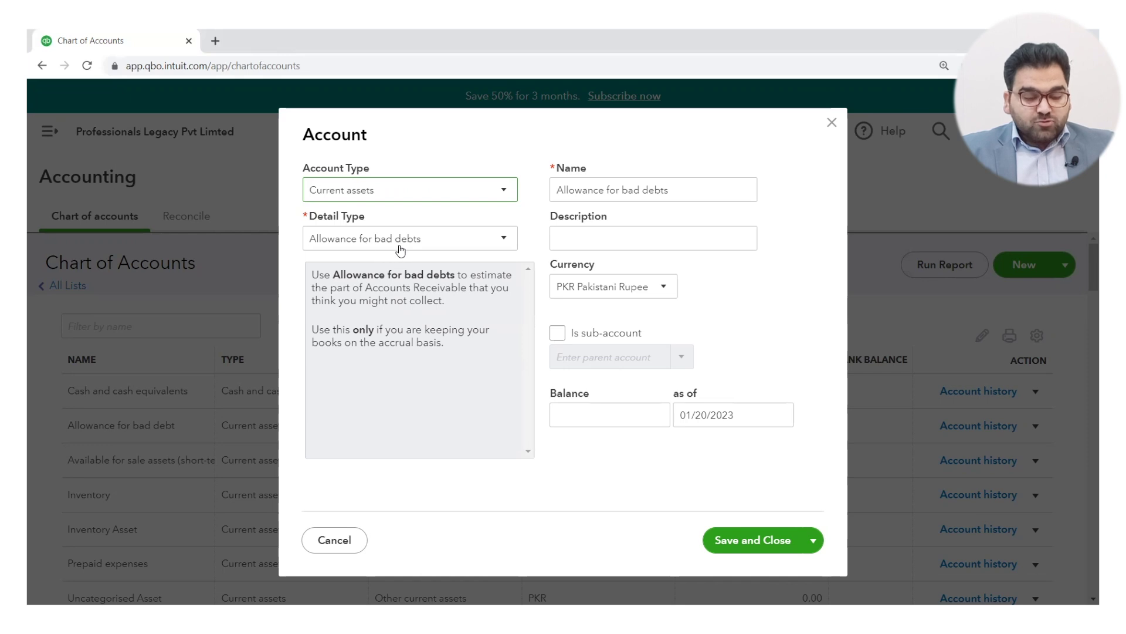
# Step: Select Prepaid Expenses as the account's detail type, auto-naming it Prepaid Expenses
pyautogui.click(508, 241)
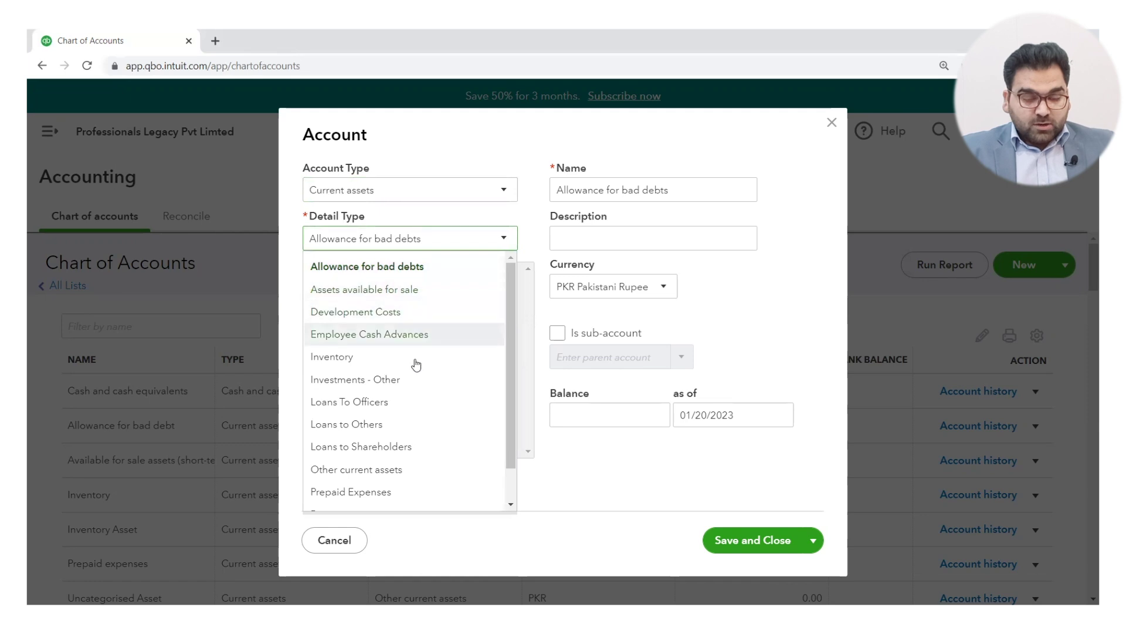
pyautogui.scroll(-1, 509, 306)
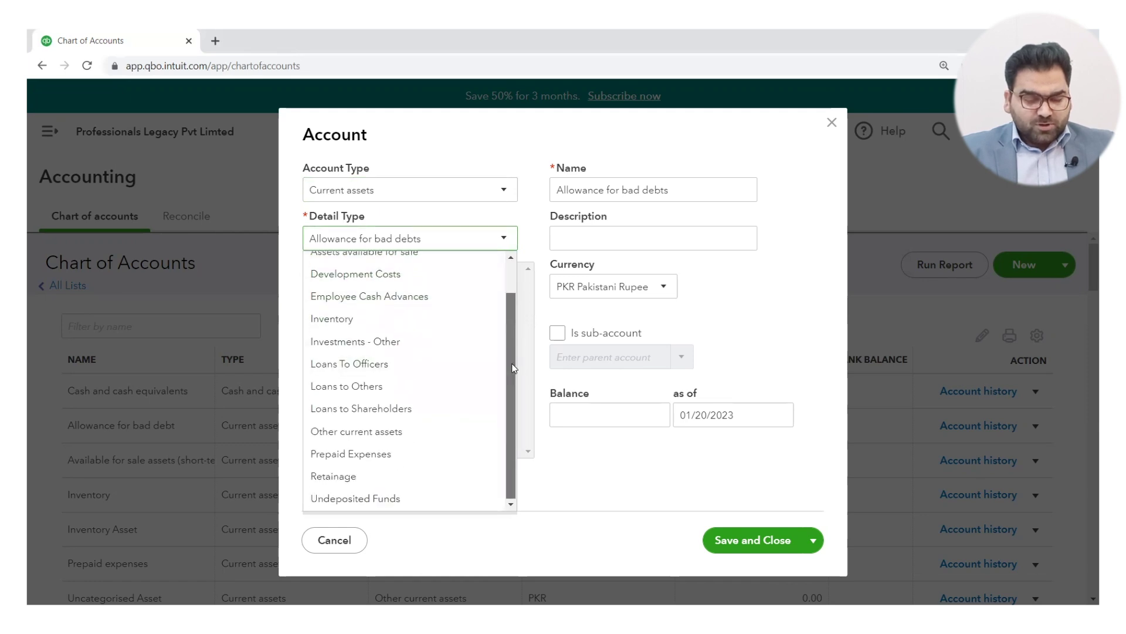
pyautogui.scroll(1, 514, 372)
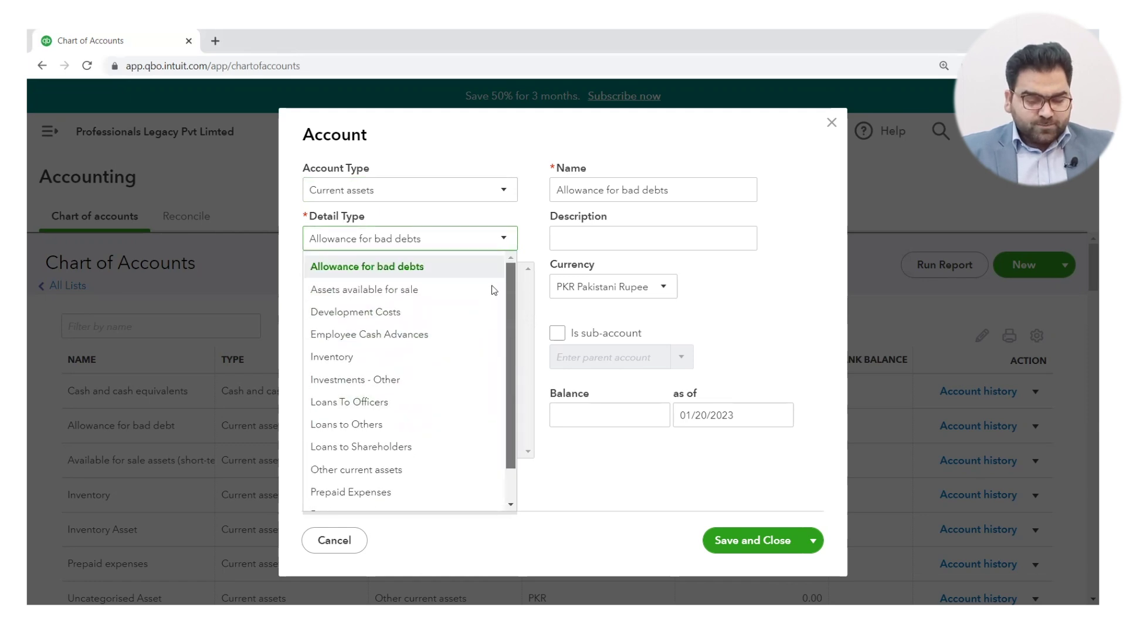
pyautogui.click(509, 245)
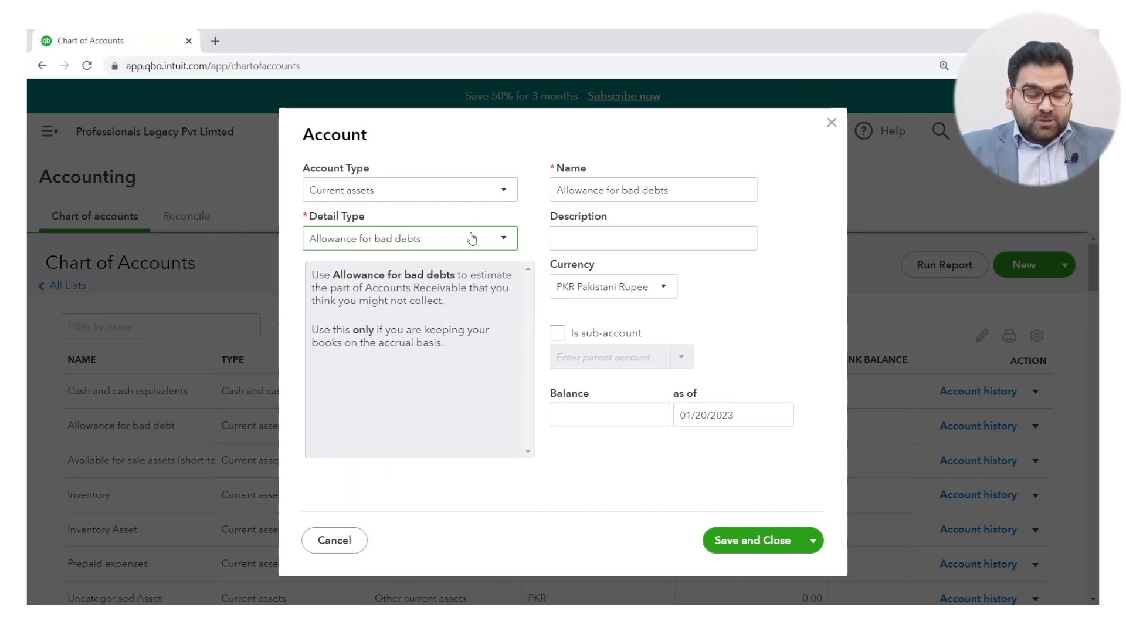
pyautogui.click(508, 242)
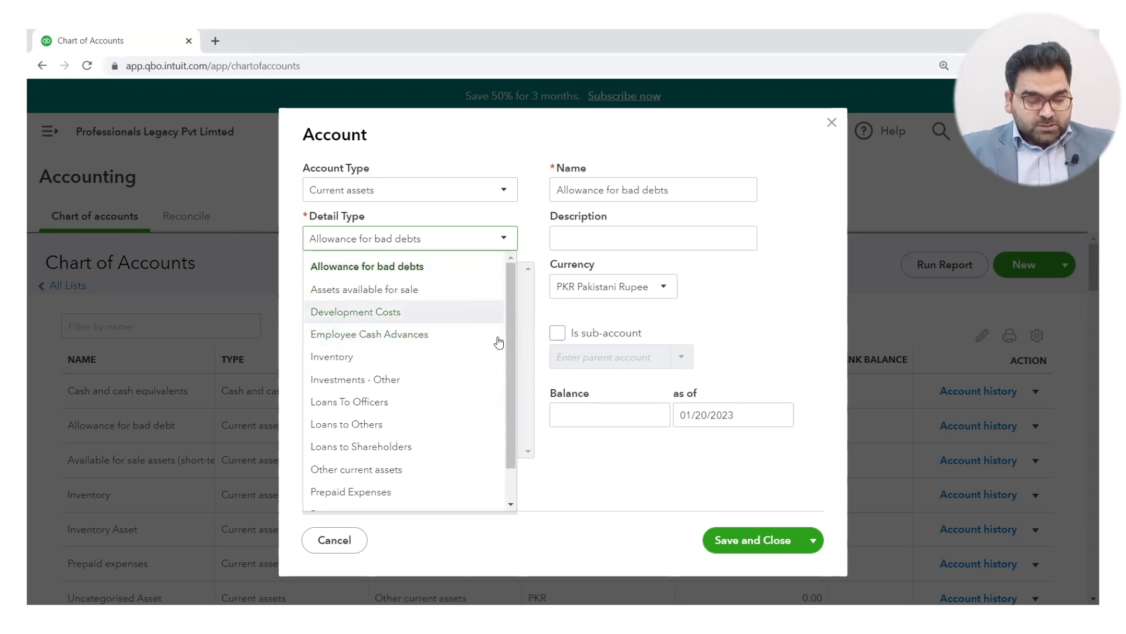
pyautogui.click(410, 493)
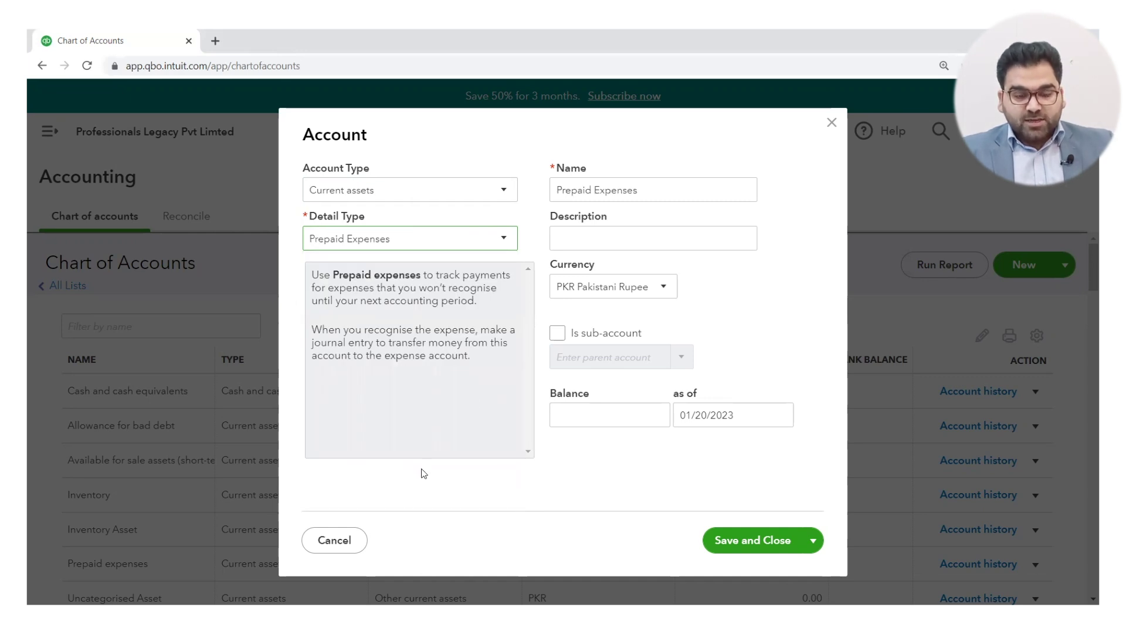
# Step: Rename the account to 'Prepaid Account' and enter 'Prepaid Account' as its description
pyautogui.tripleClick(667, 192)
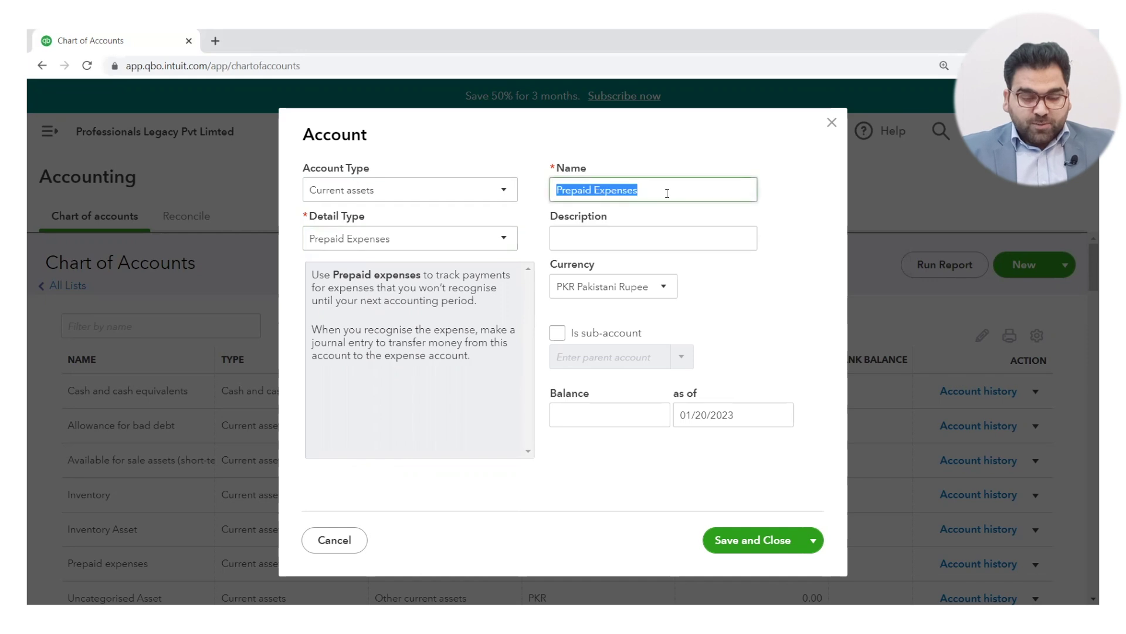
pyautogui.click(667, 192)
pyautogui.press('BackSpace')
pyautogui.press('BackSpace')
pyautogui.press('BackSpace')
pyautogui.press('BackSpace')
pyautogui.press('BackSpace')
pyautogui.press('BackSpace')
pyautogui.press('BackSpace')
pyautogui.press('BackSpace')
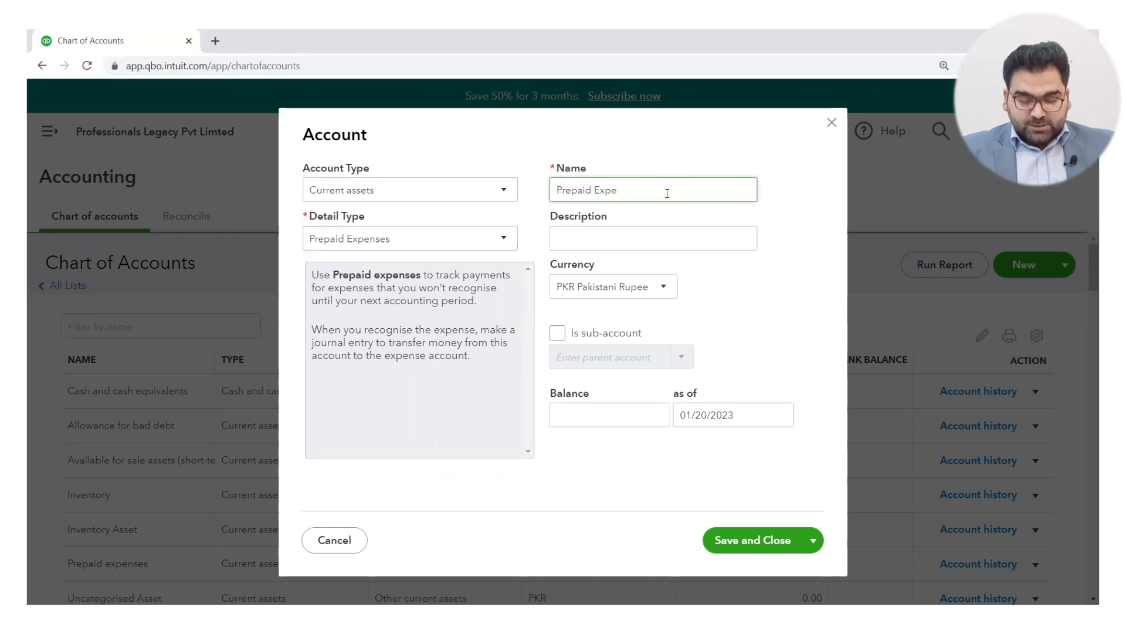
pyautogui.write('Account')
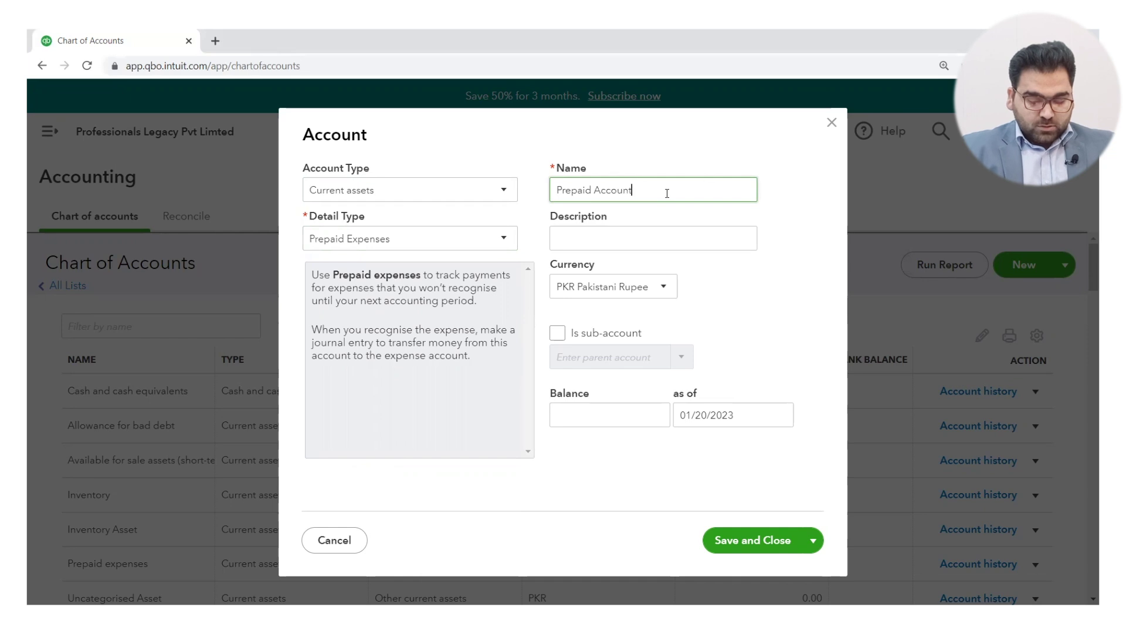
pyautogui.click(620, 238)
pyautogui.write('Pre')
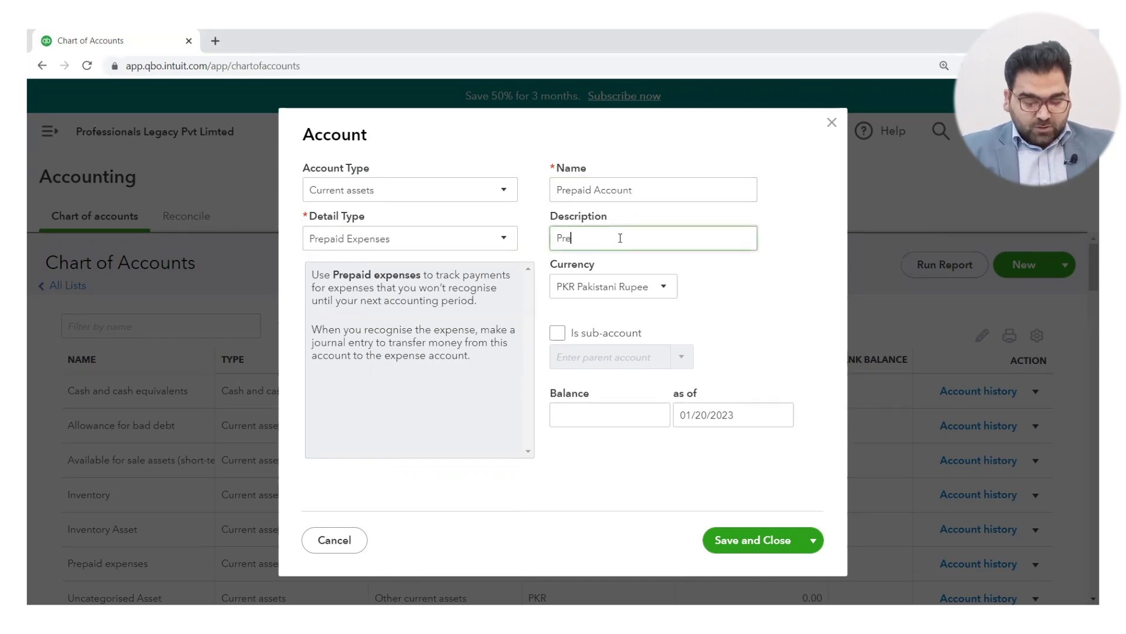
pyautogui.write('paid A')
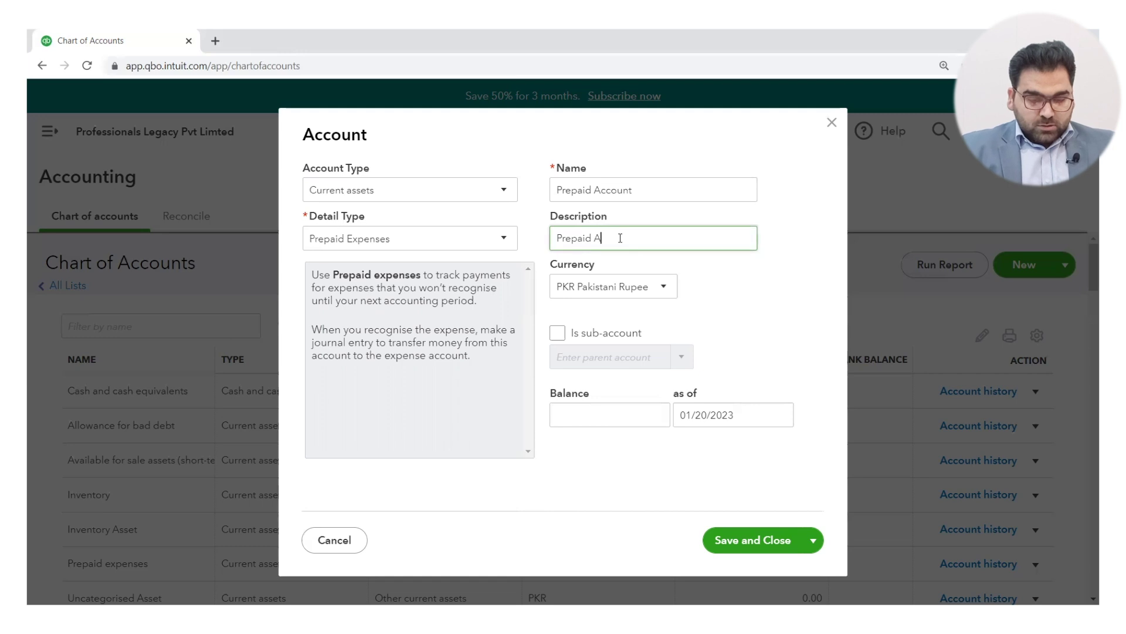
pyautogui.write('ccount')
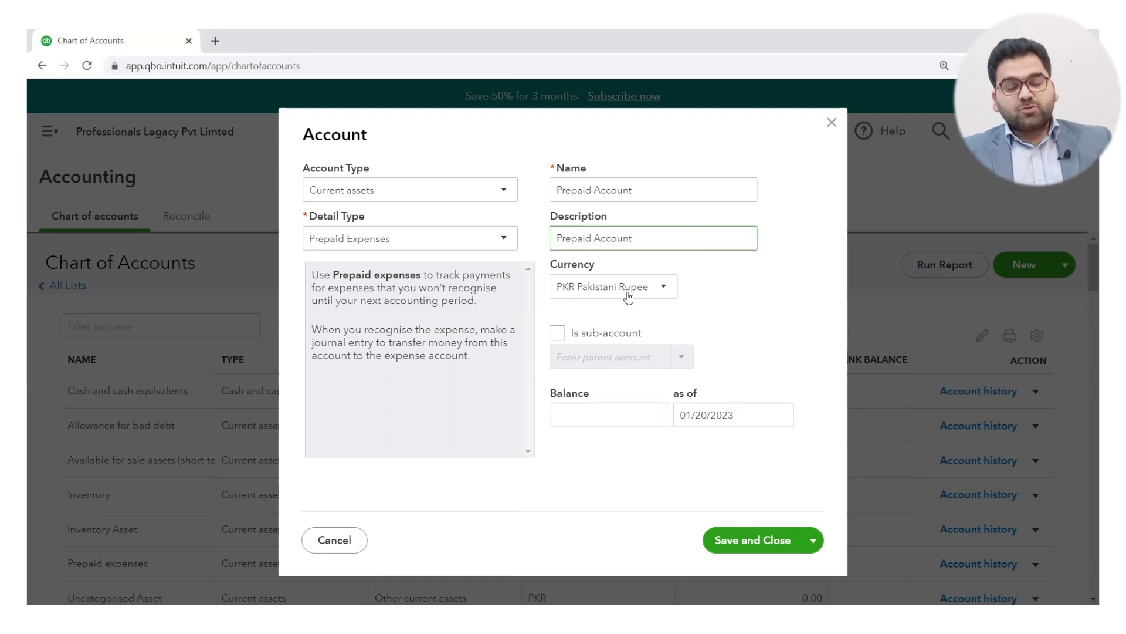
pyautogui.click(629, 296)
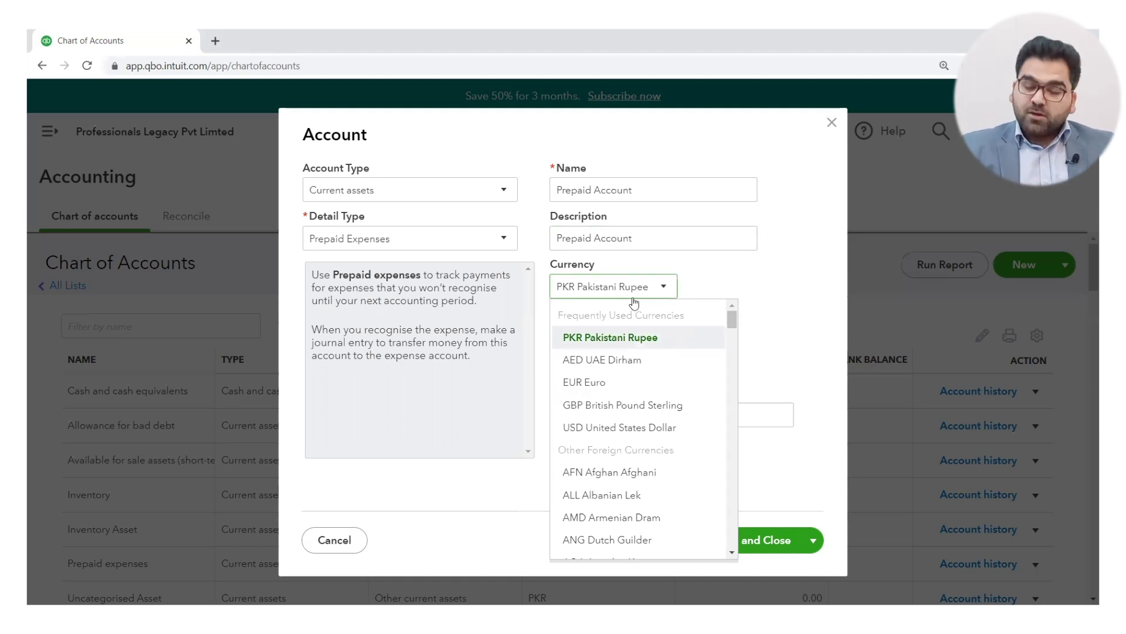
# Step: Keep PKR Pakistani Rupee as the currency and nest the new account under Prepaid expenses
pyautogui.click(773, 304)
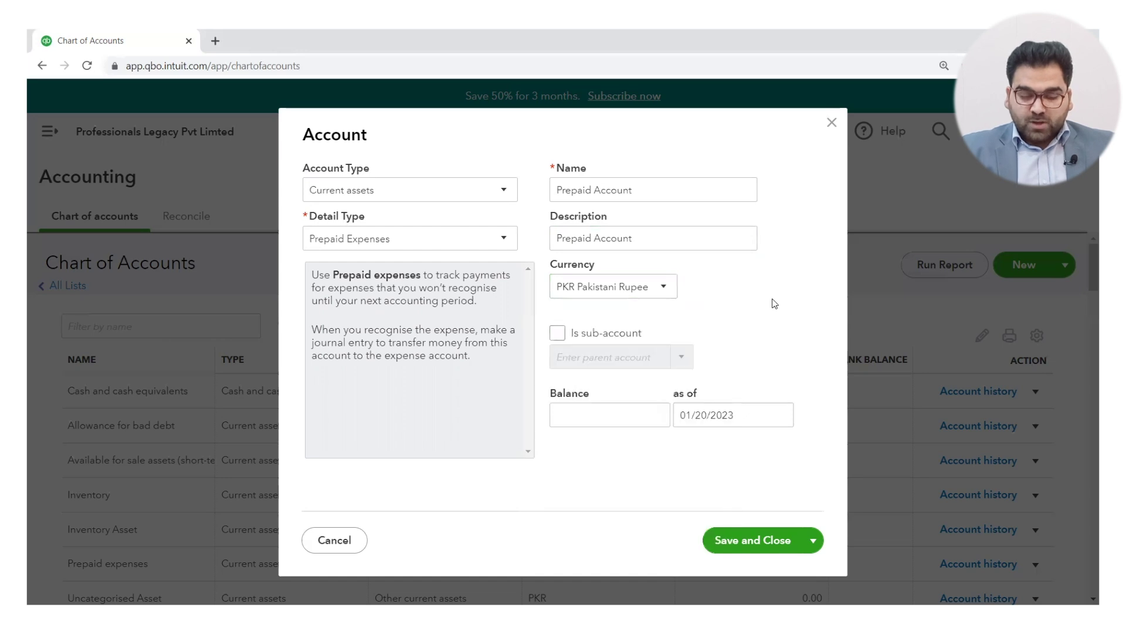
pyautogui.click(557, 334)
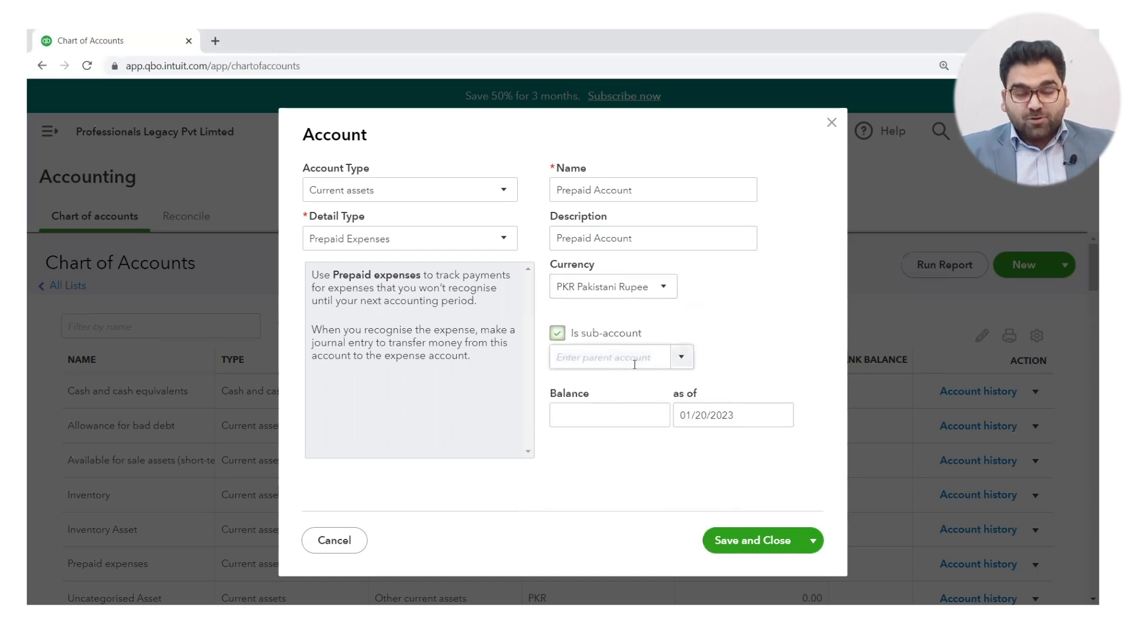
pyautogui.click(683, 358)
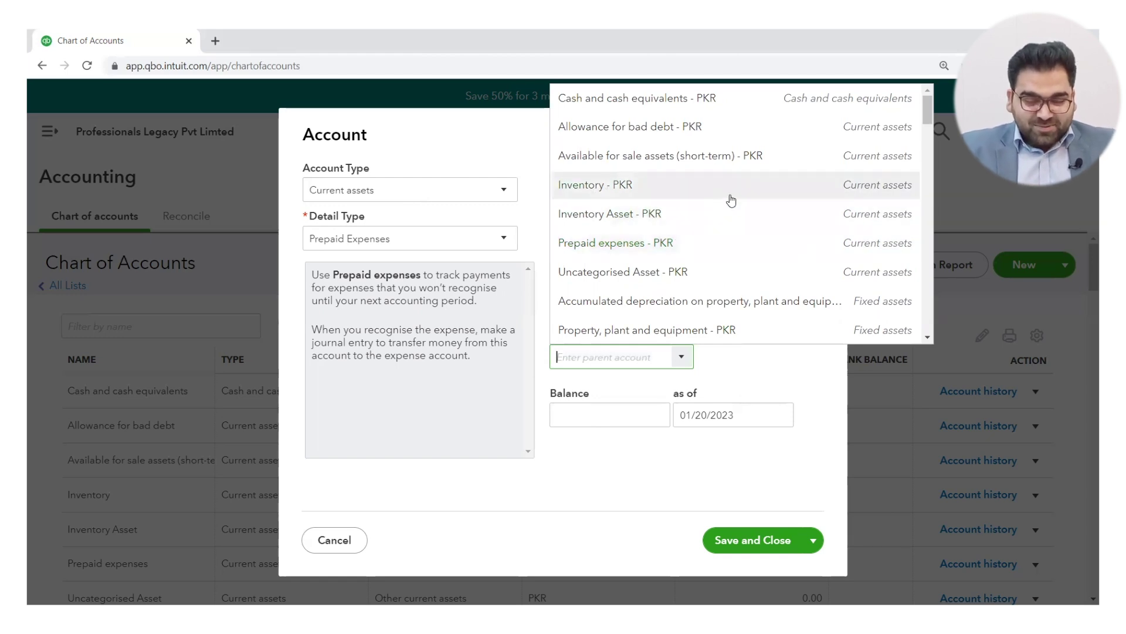
pyautogui.click(705, 253)
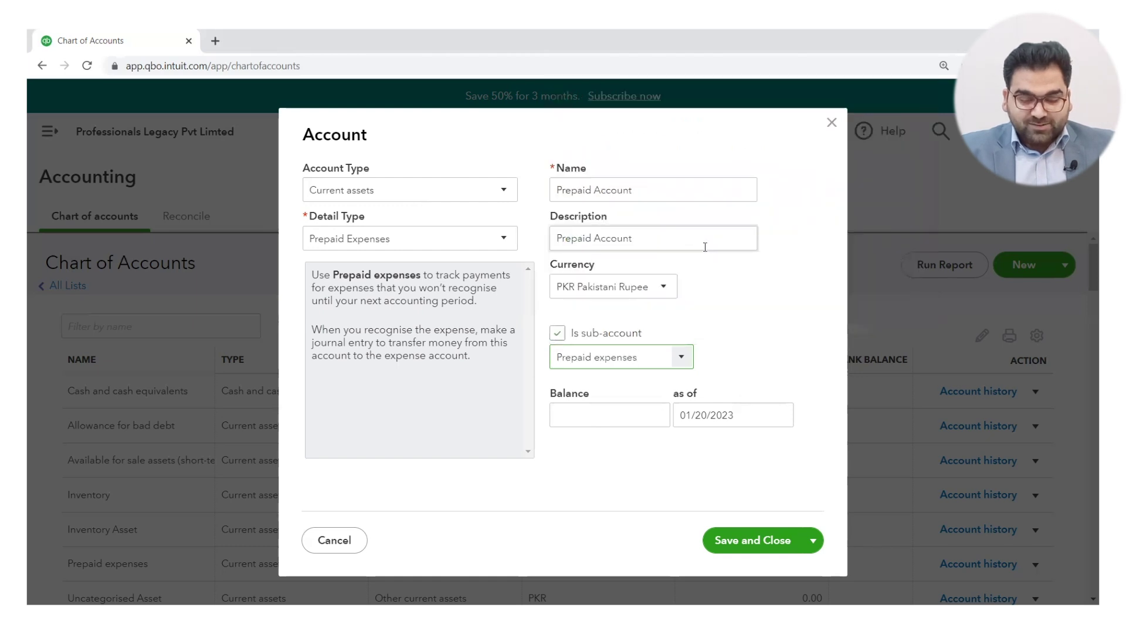
pyautogui.click(619, 417)
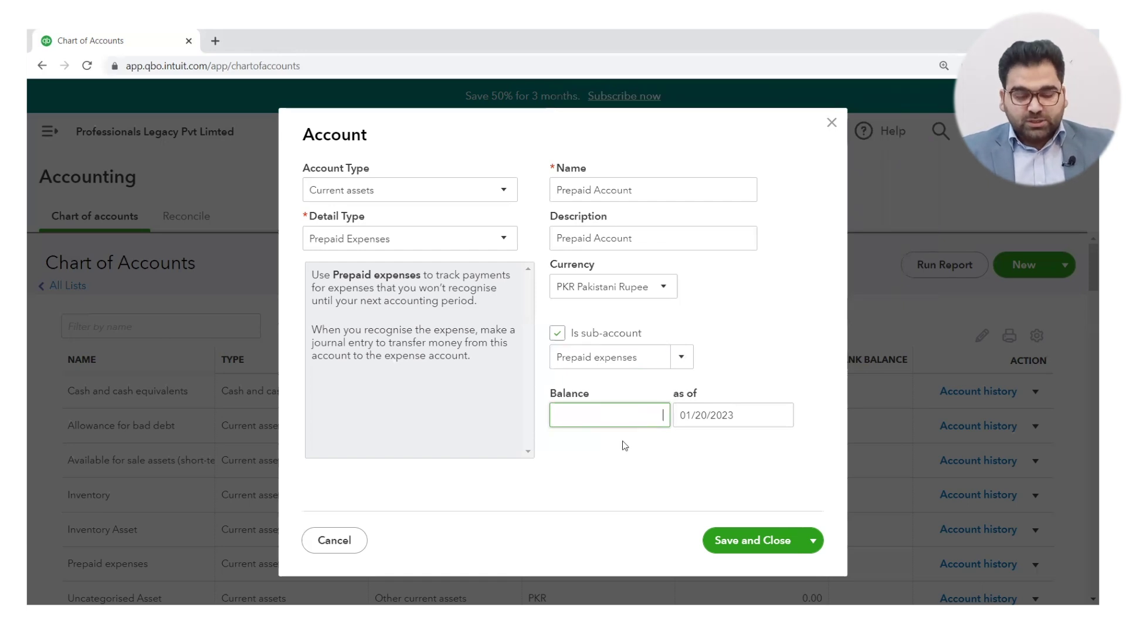
# Step: Save Prepaid Account with a blank opening balance using Save and Close
pyautogui.click(629, 461)
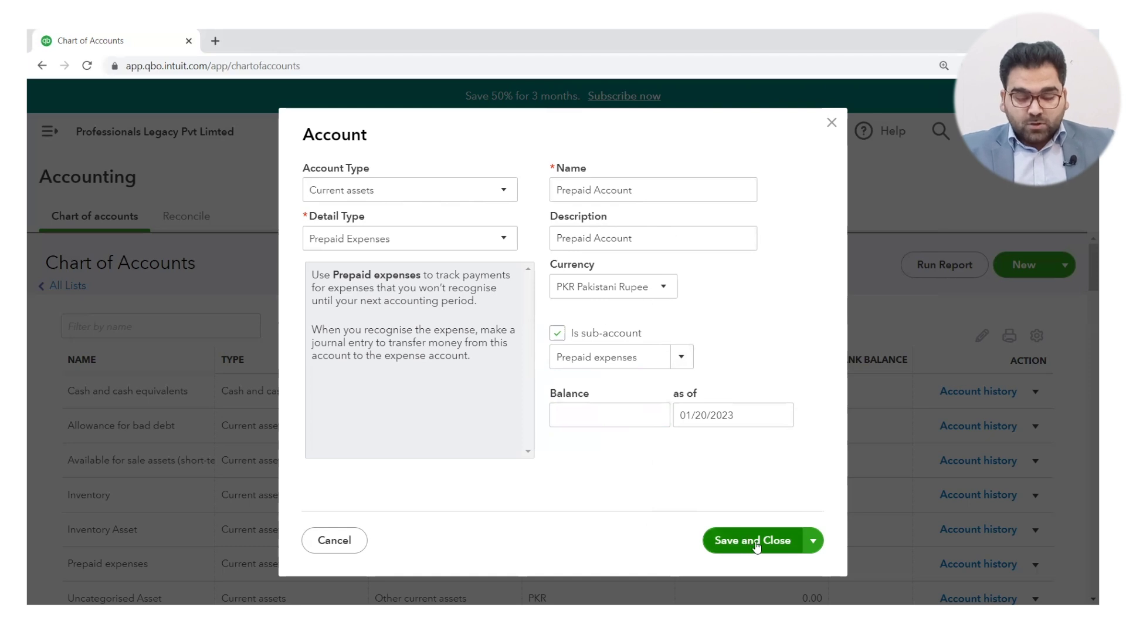
pyautogui.click(815, 543)
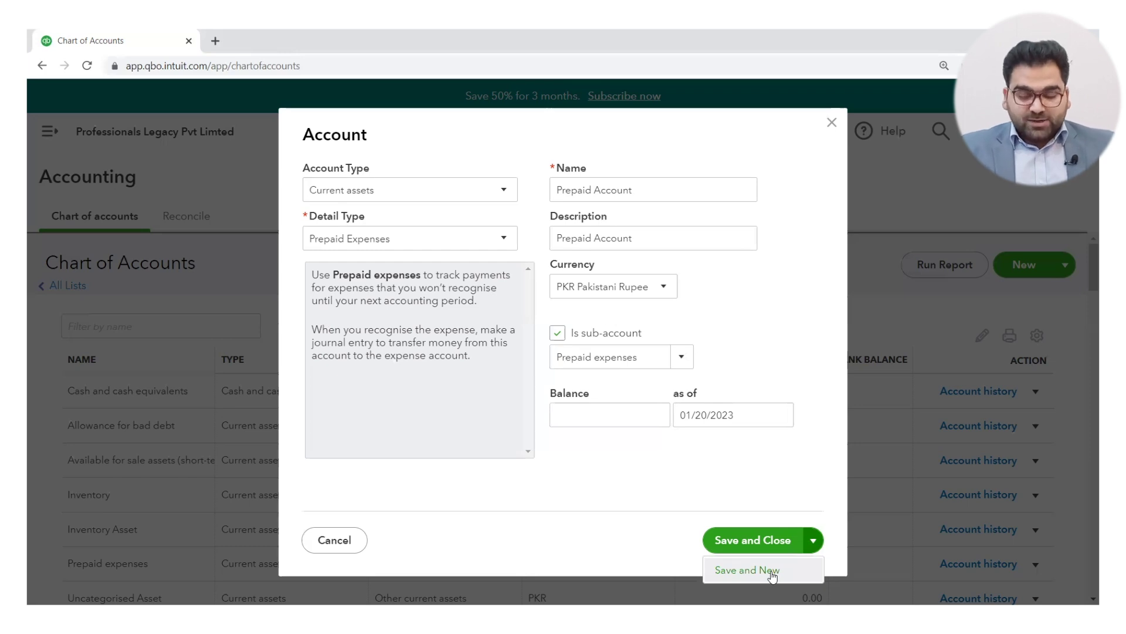
pyautogui.click(751, 540)
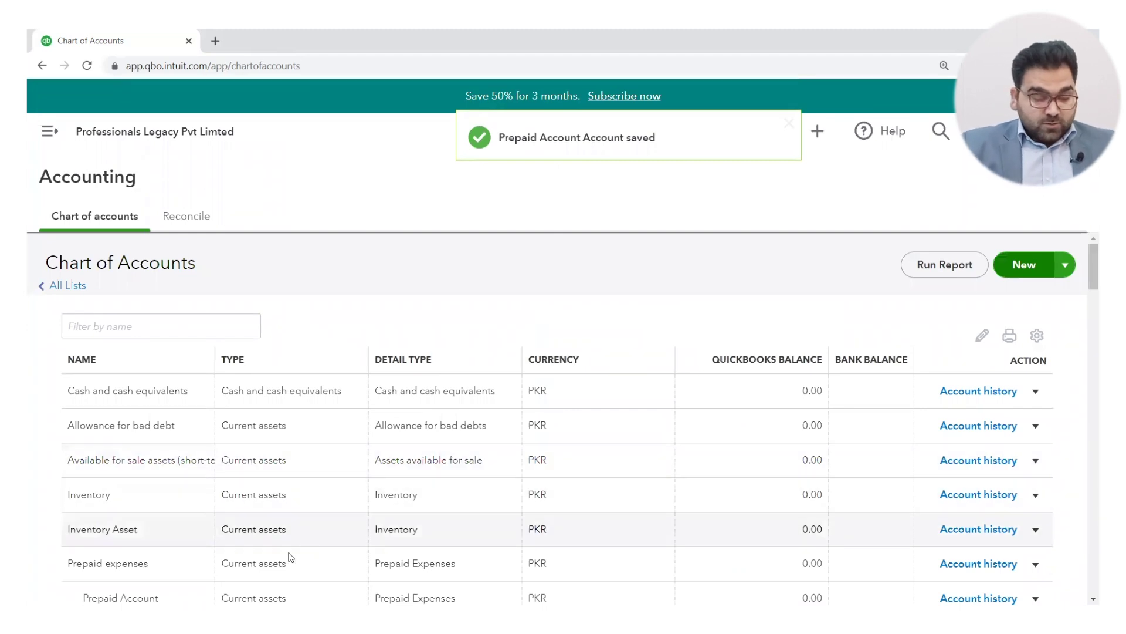
# Step: Open the action menu for the Cash and cash equivalents account
pyautogui.scroll(-1, 281, 560)
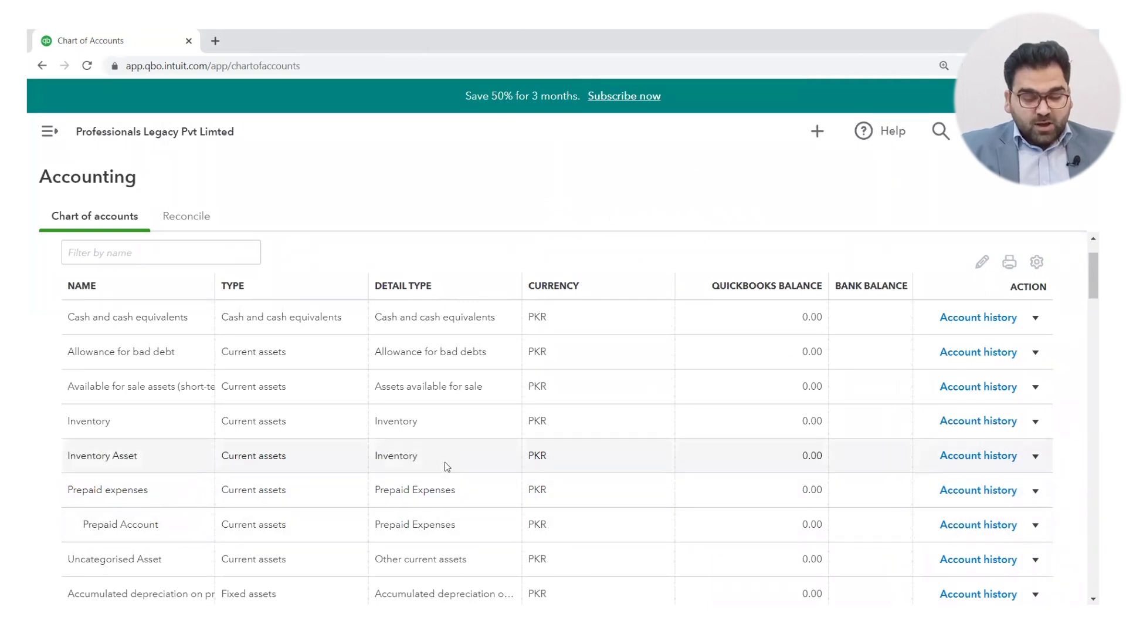
pyautogui.scroll(1, 447, 465)
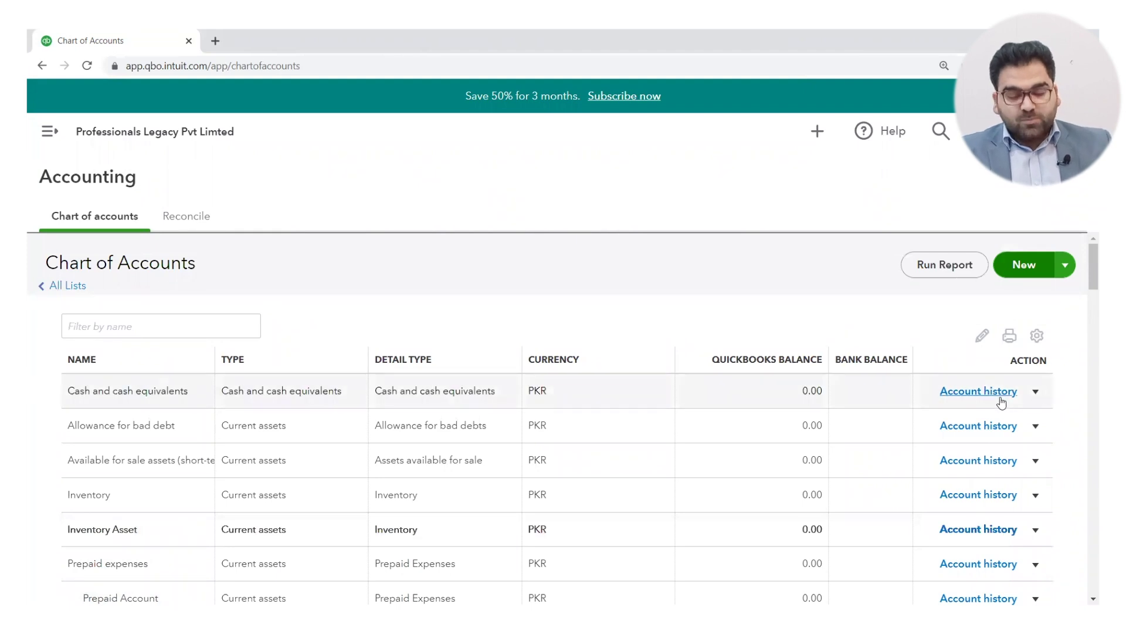
pyautogui.click(1037, 393)
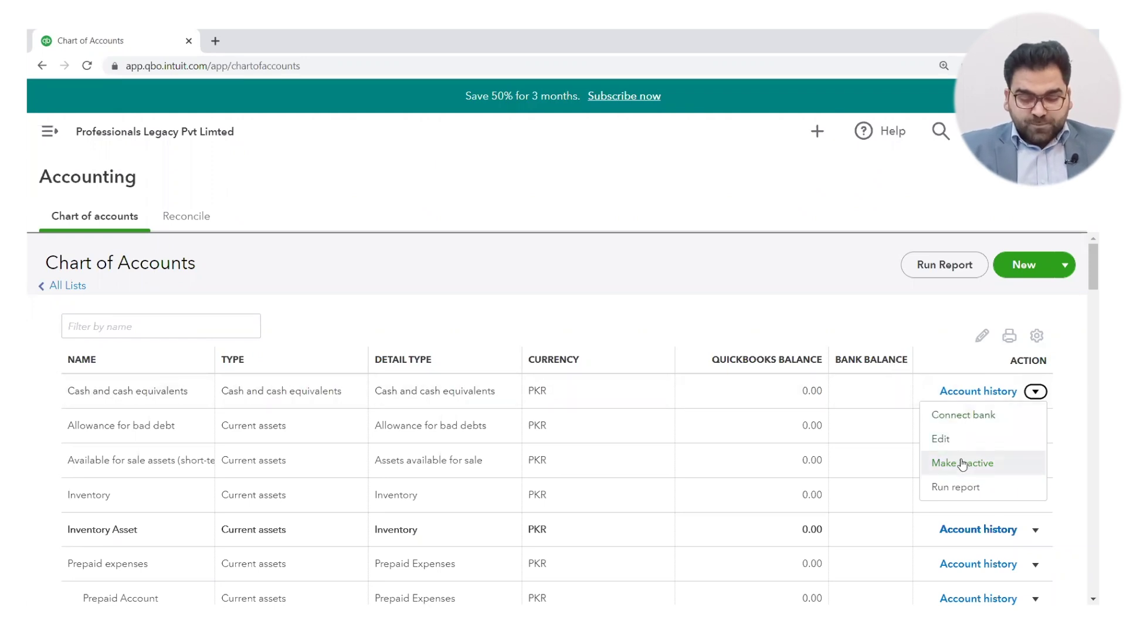
# Step: Make Available for sale assets (short-term) inactive and confirm the change
pyautogui.click(832, 295)
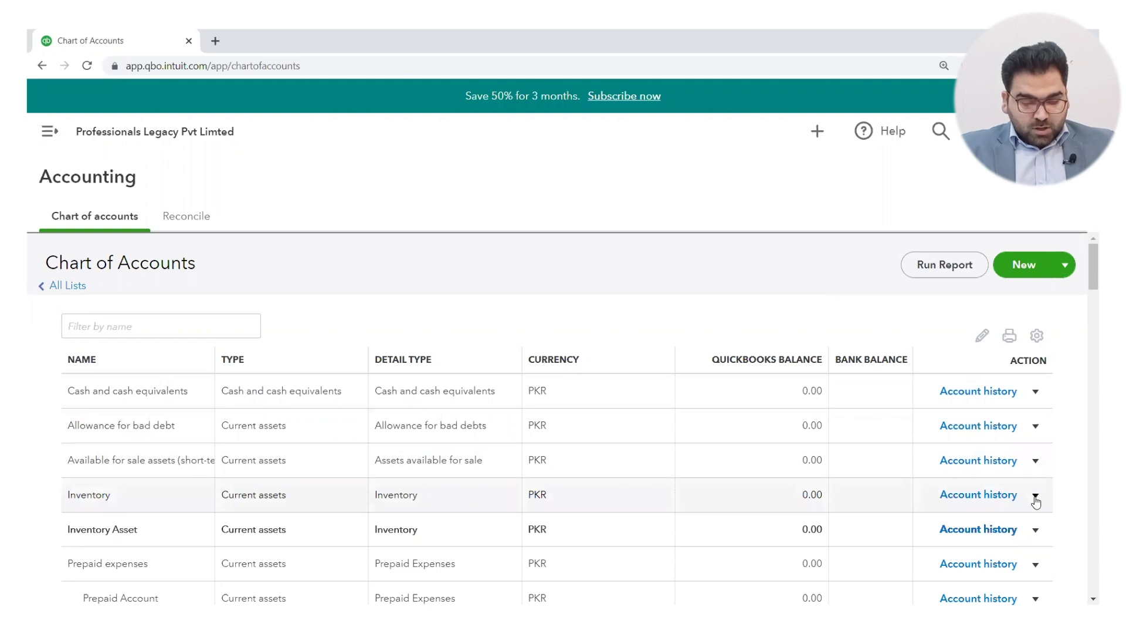
pyautogui.click(1034, 461)
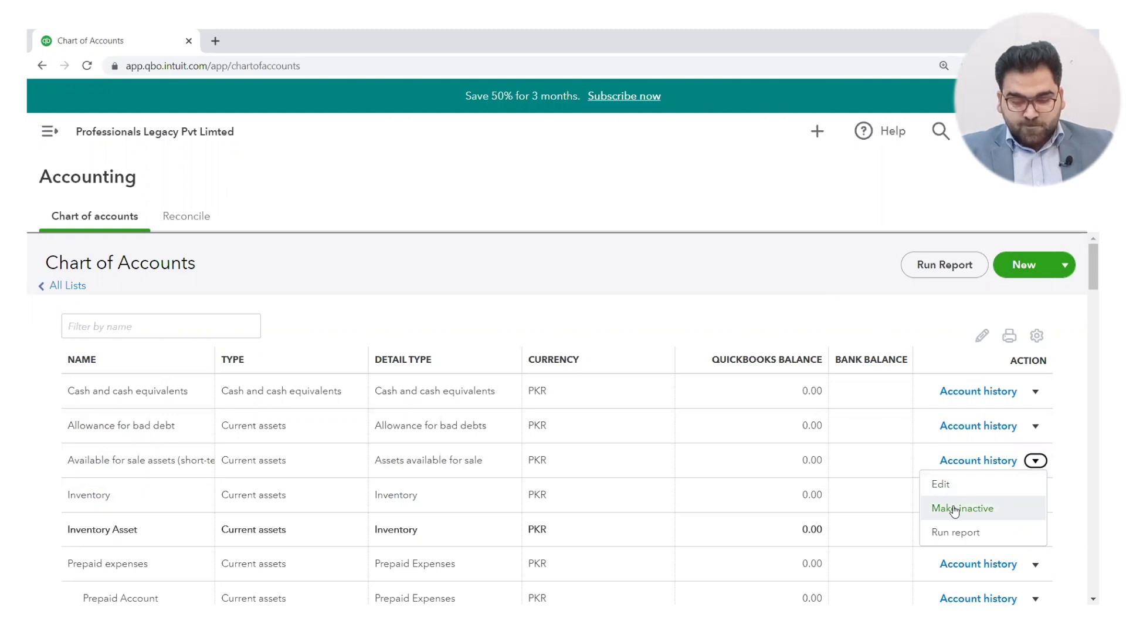
pyautogui.click(955, 509)
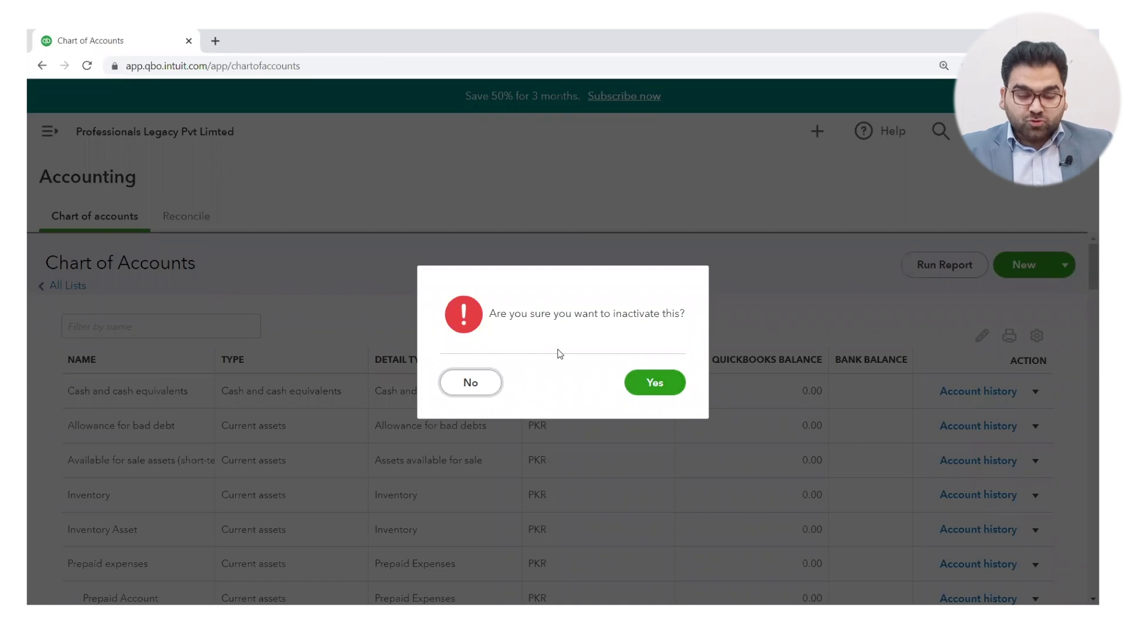
pyautogui.click(644, 385)
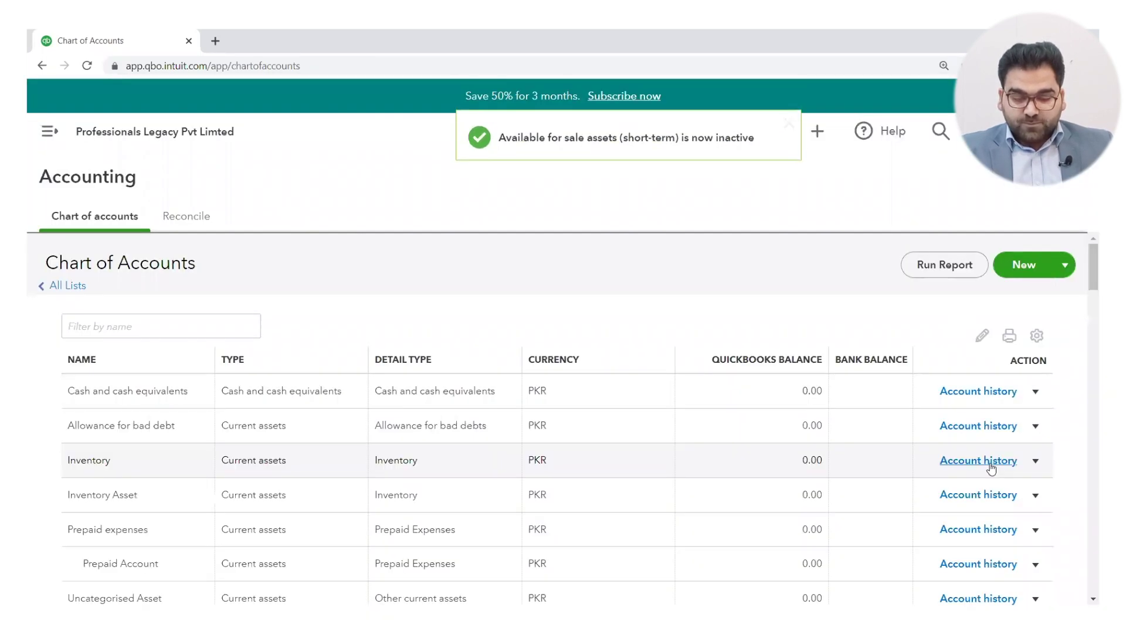
pyautogui.scroll(-3, 912, 498)
pyautogui.scroll(-5, 913, 503)
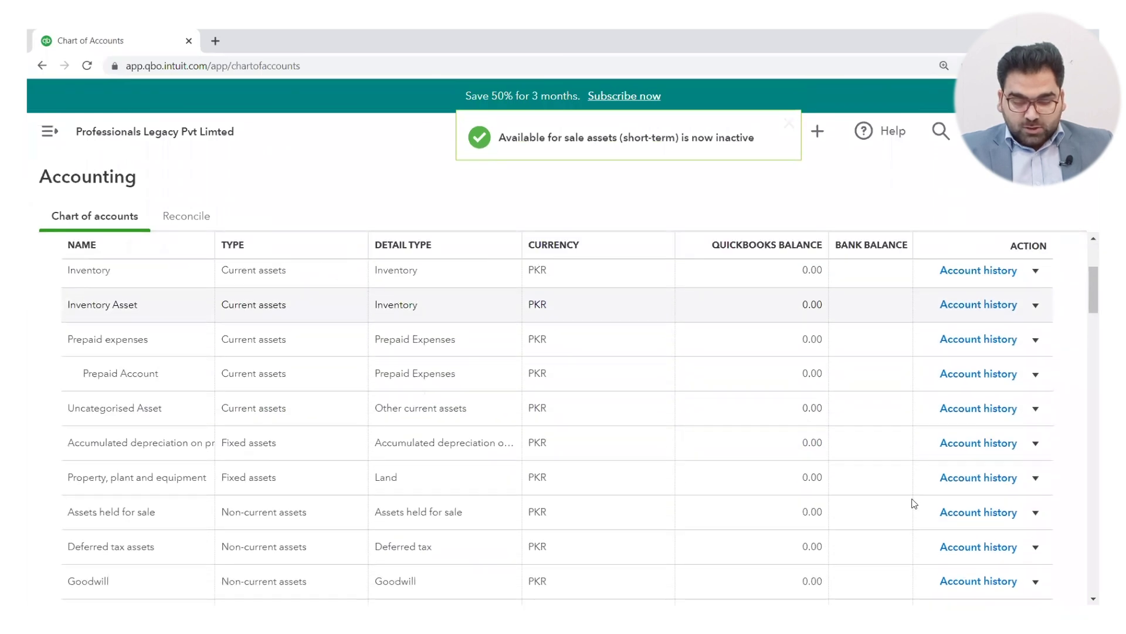
pyautogui.scroll(8, 913, 502)
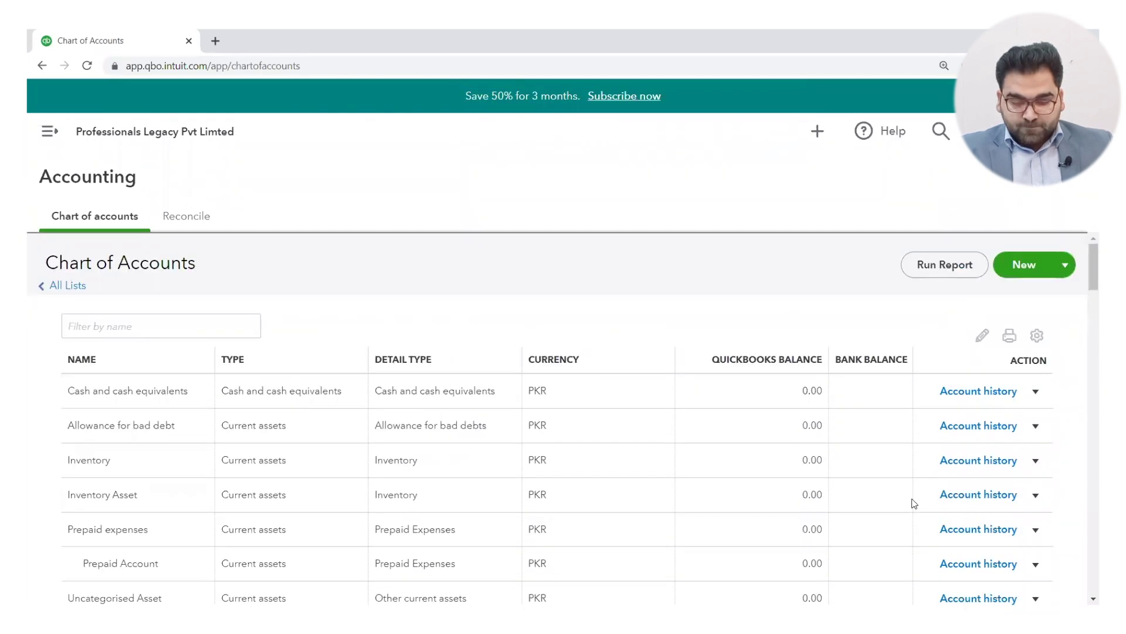
# Step: Include inactive accounts in the Chart of Accounts list, leaving the TYPE column shown
pyautogui.click(1037, 335)
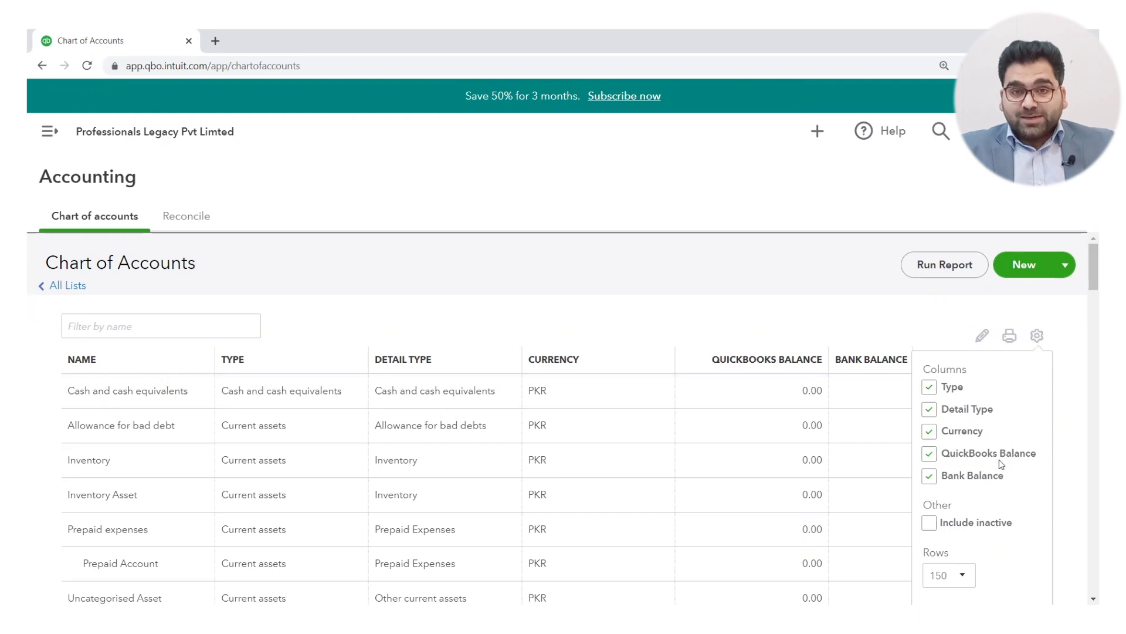
pyautogui.click(930, 523)
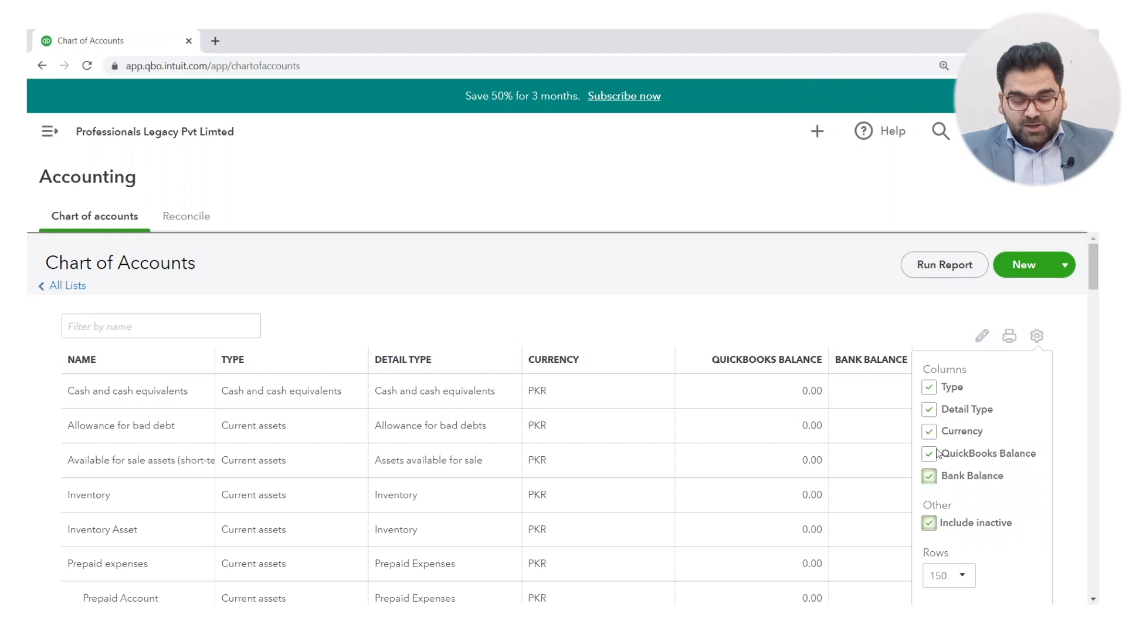
pyautogui.click(929, 387)
pyautogui.click(929, 387)
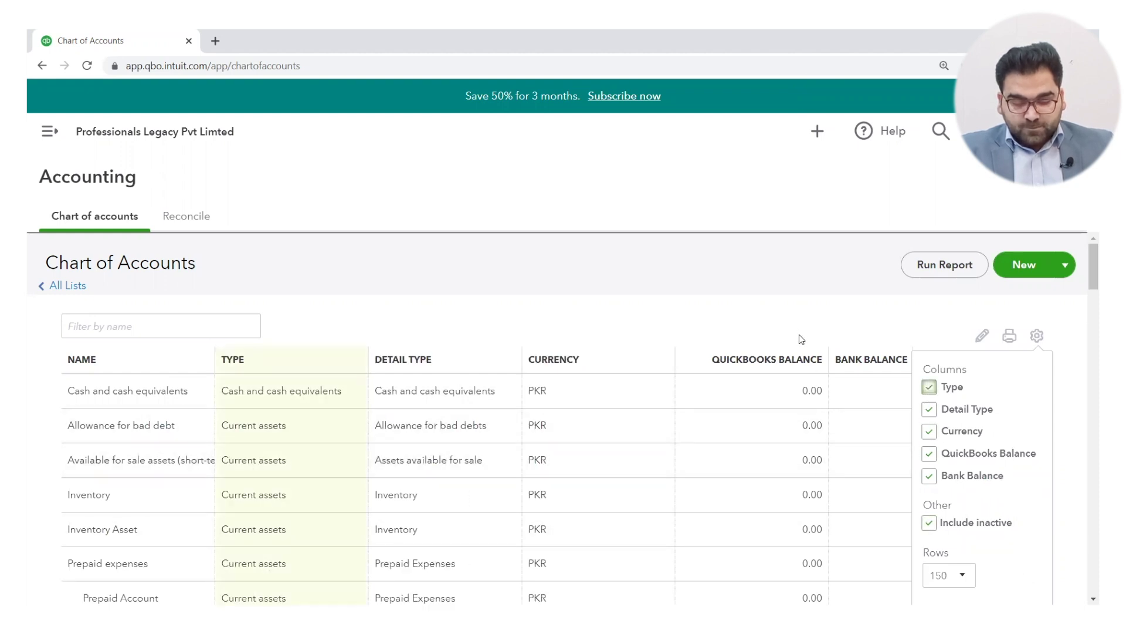
pyautogui.scroll(-5, 968, 531)
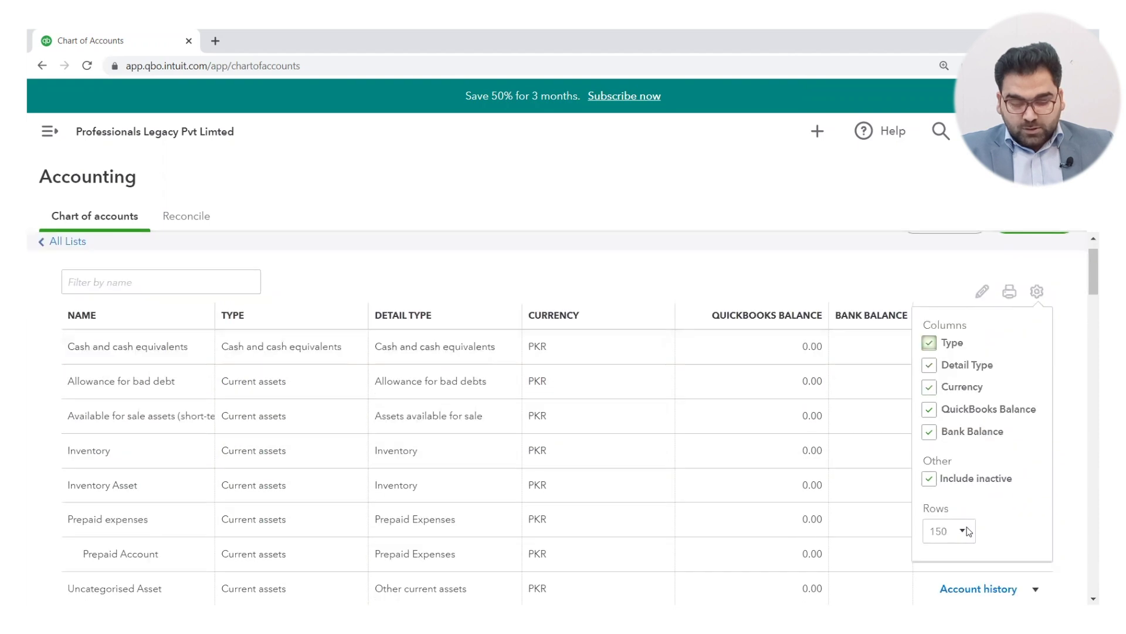
pyautogui.scroll(5, 968, 531)
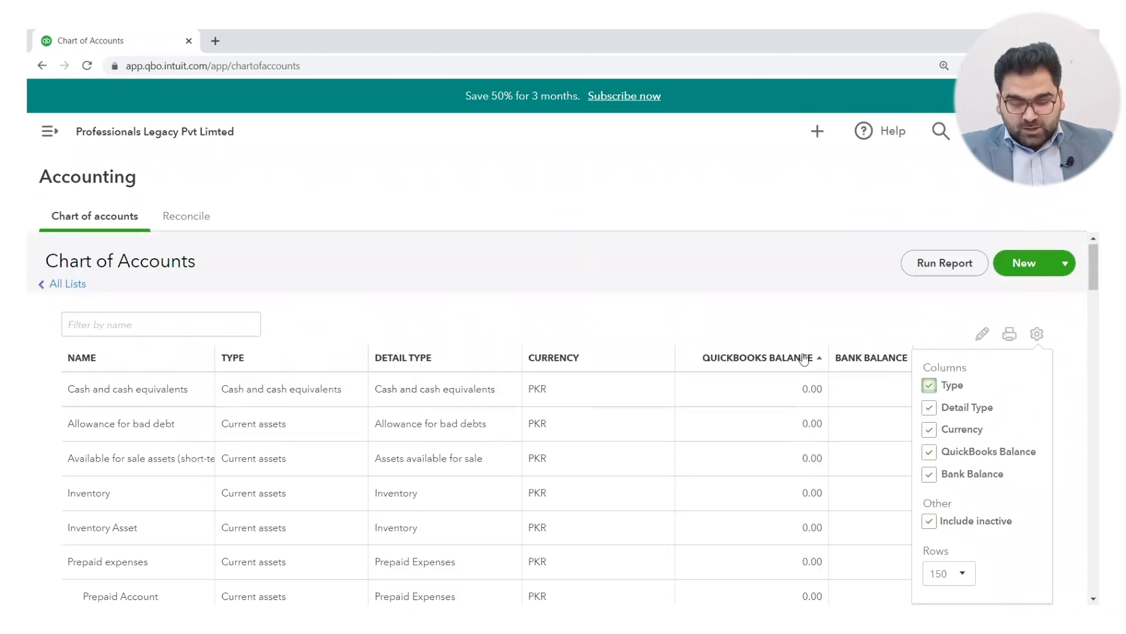
pyautogui.click(799, 270)
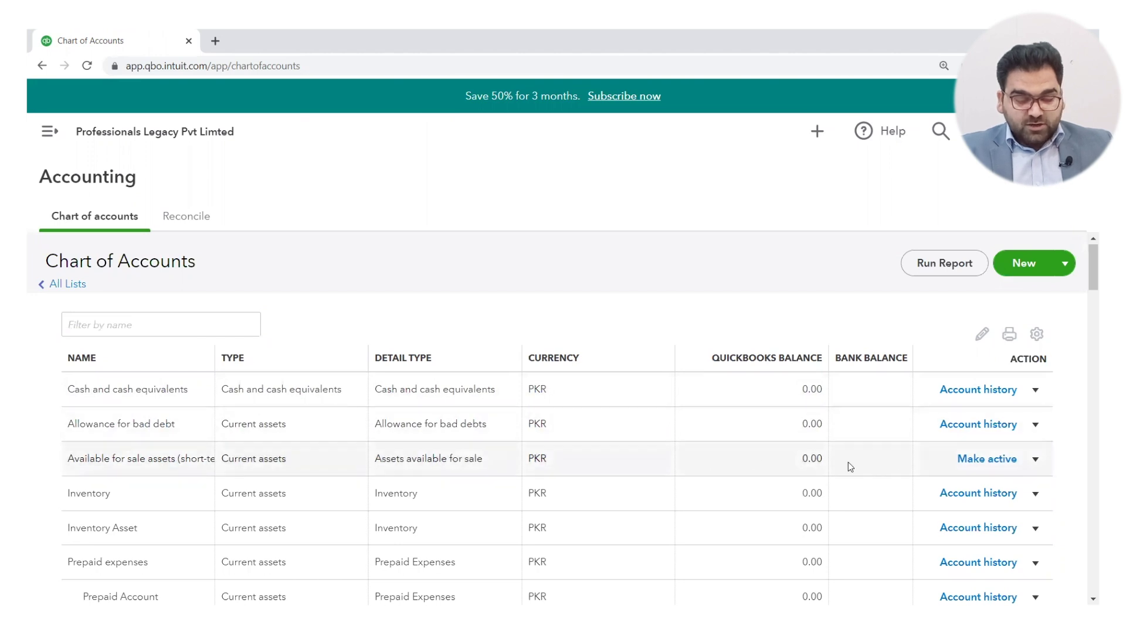
# Step: Reactivate Available for sale assets (short-term), keep 150 rows per page, and hide inactive accounts
pyautogui.click(987, 458)
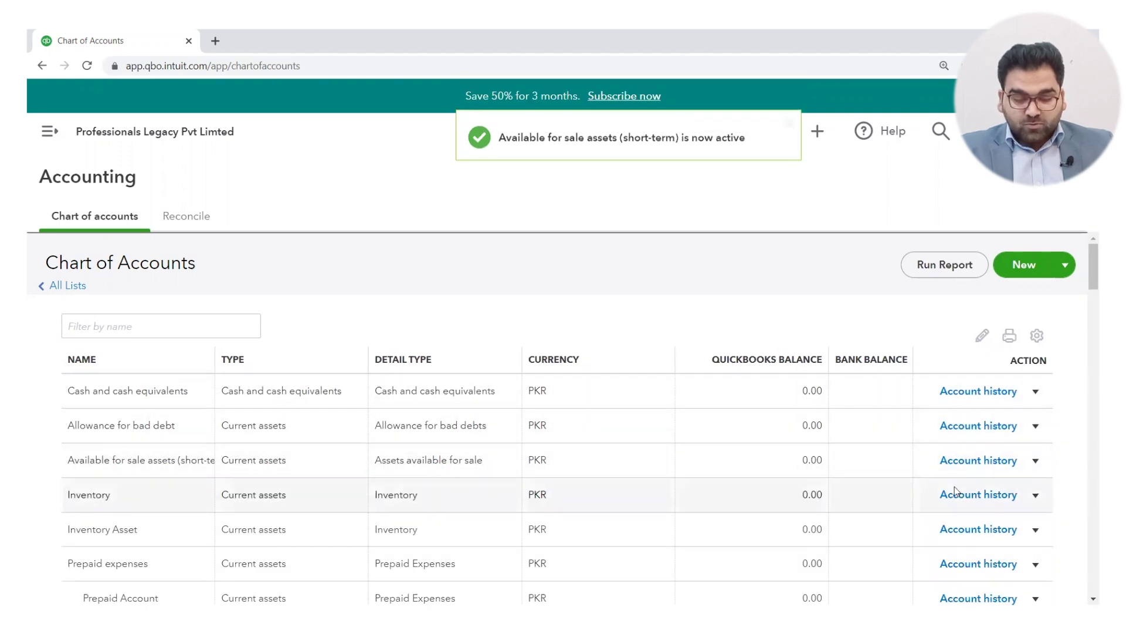
pyautogui.click(1036, 336)
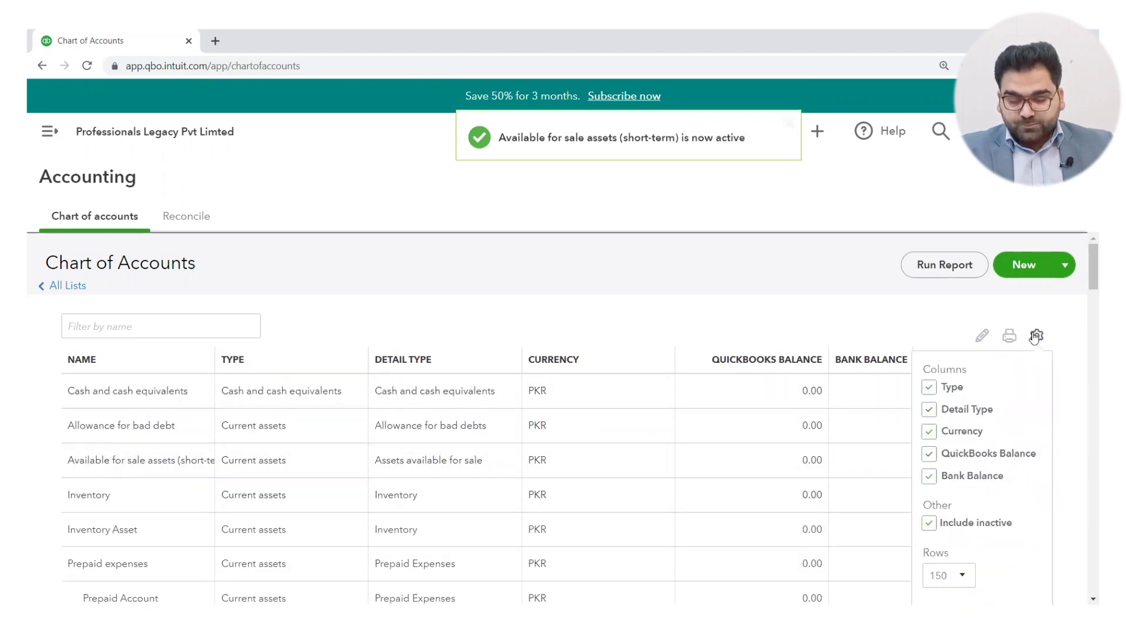
pyautogui.scroll(-1, 995, 547)
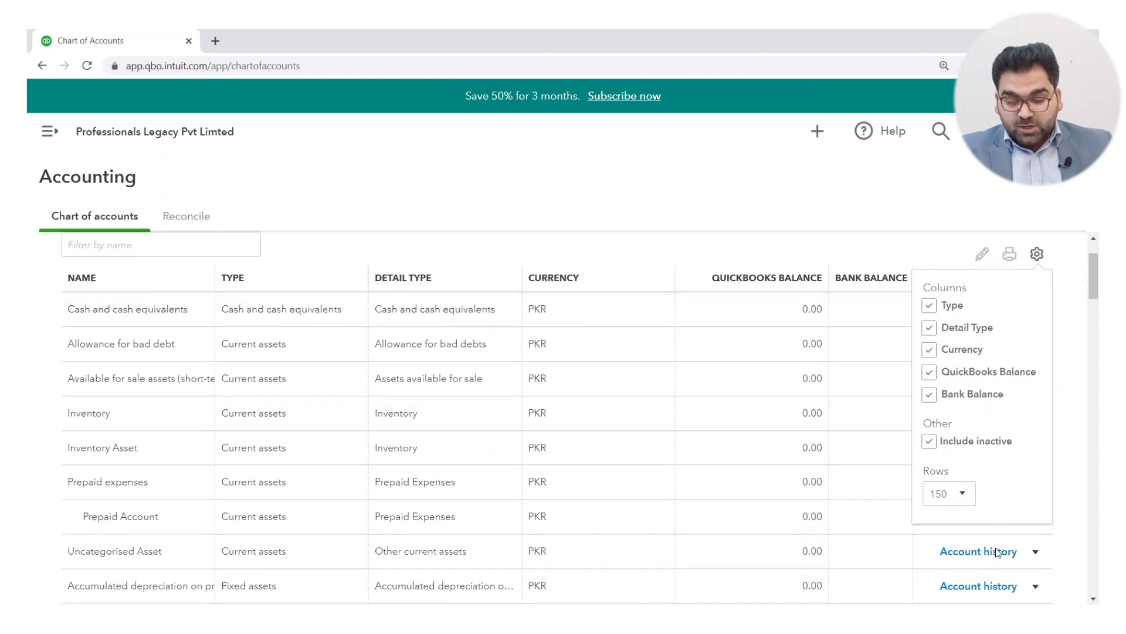
pyautogui.click(962, 495)
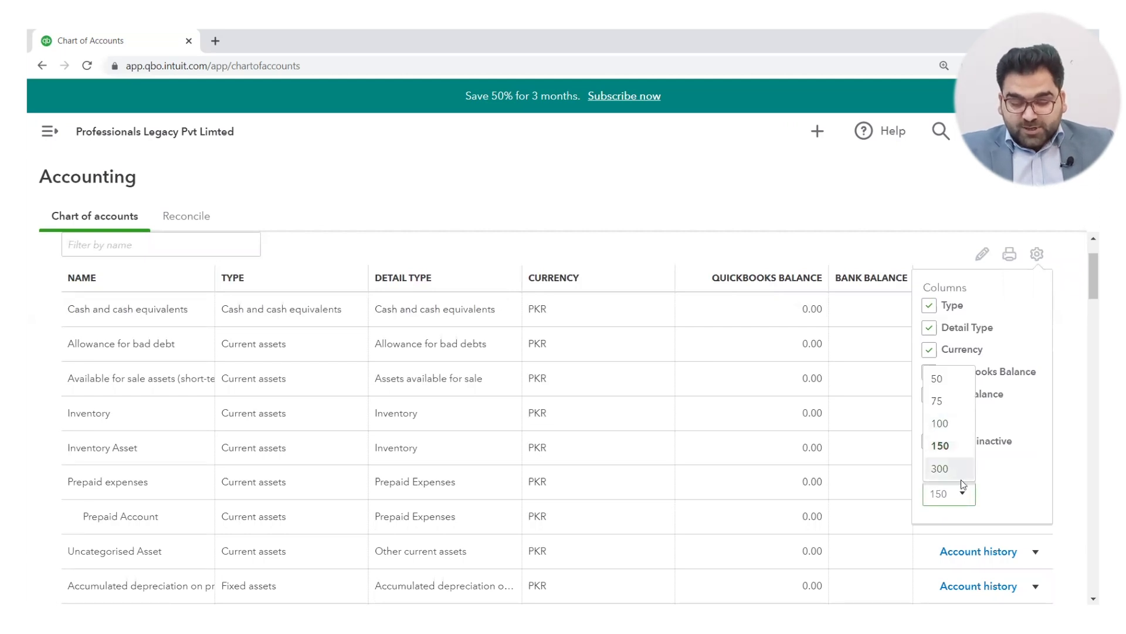
pyautogui.click(965, 499)
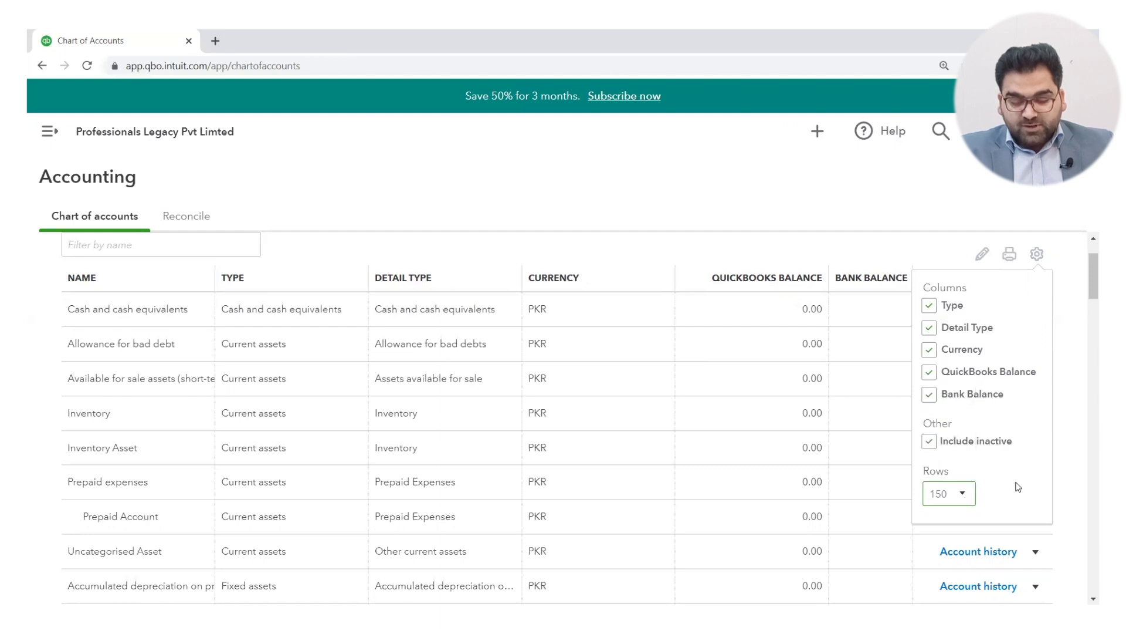
pyautogui.click(930, 442)
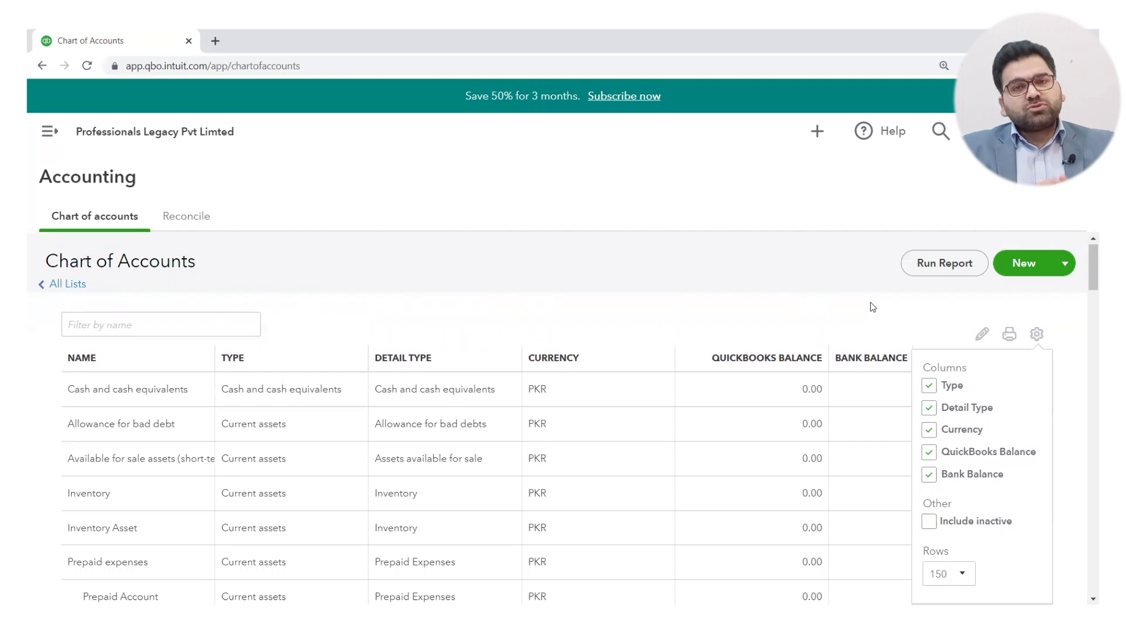
# Step: Close the display settings and put the cursor in the Filter by name box
pyautogui.click(721, 295)
pyautogui.click(99, 326)
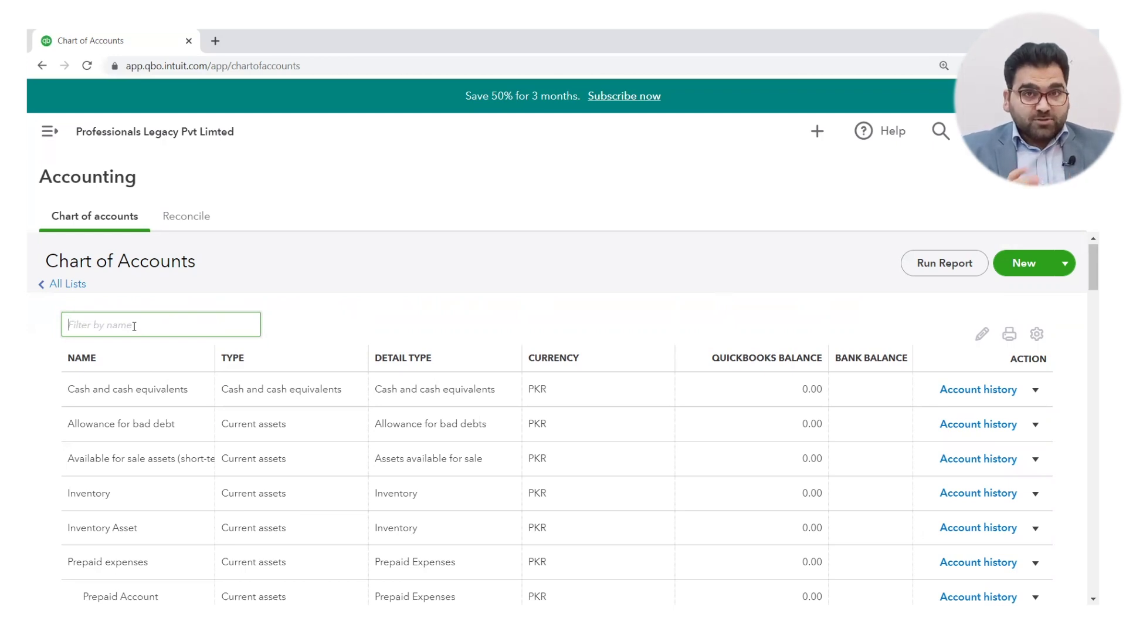
# Step: Filter the account list by the word 'prepaid'
pyautogui.write('pre')
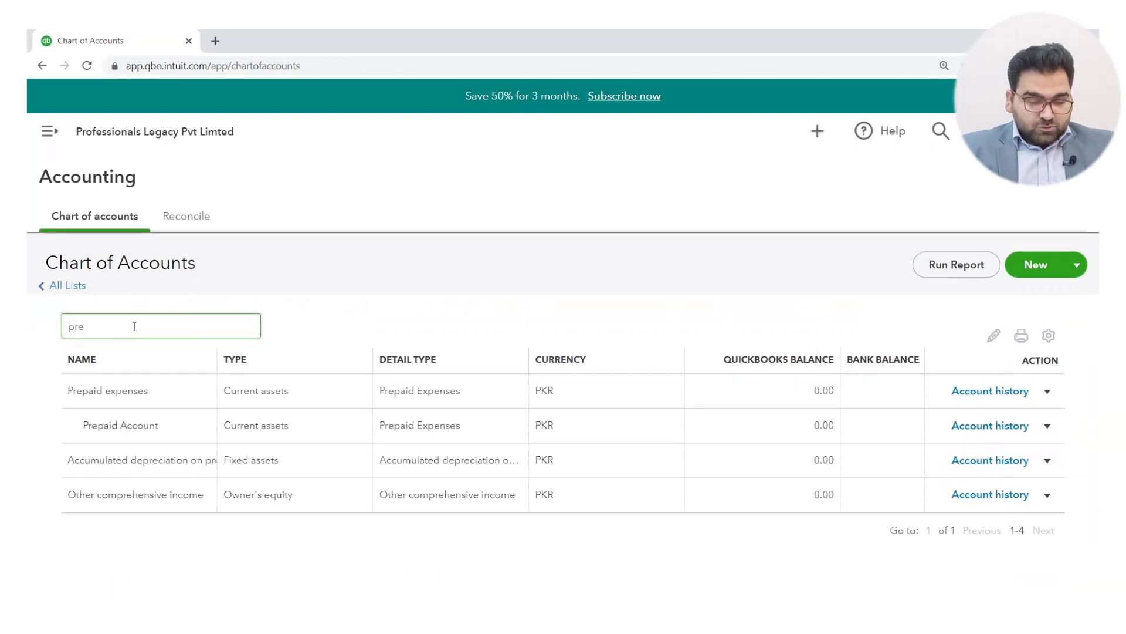
pyautogui.write('paid')
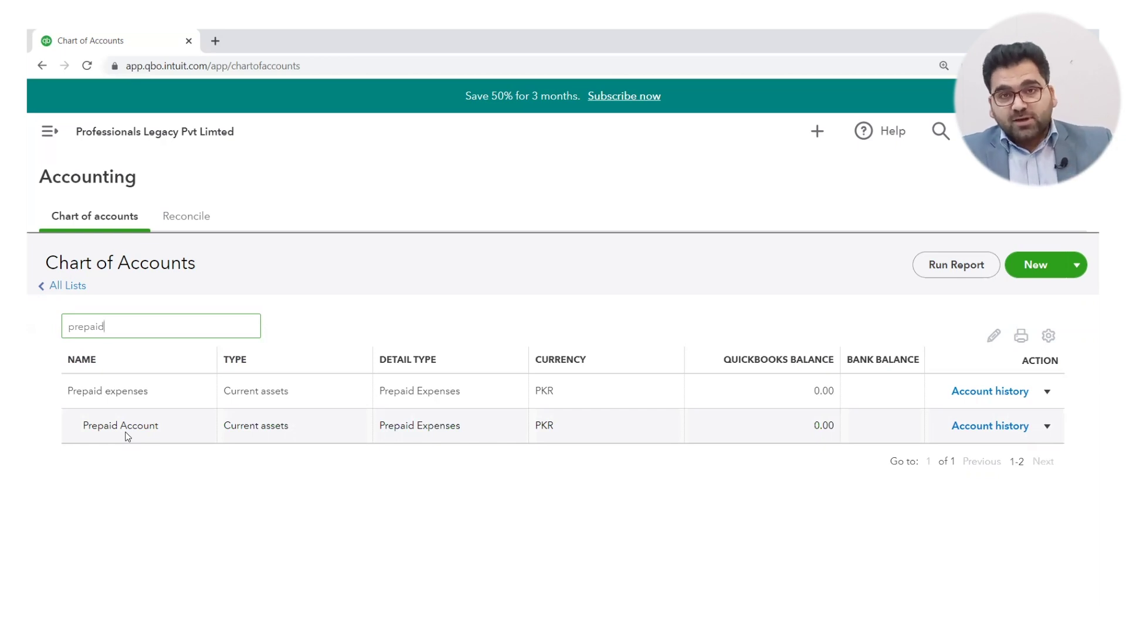
# Step: Edit Prepaid Account and rename it to Prepaid Expenses
pyautogui.click(1049, 432)
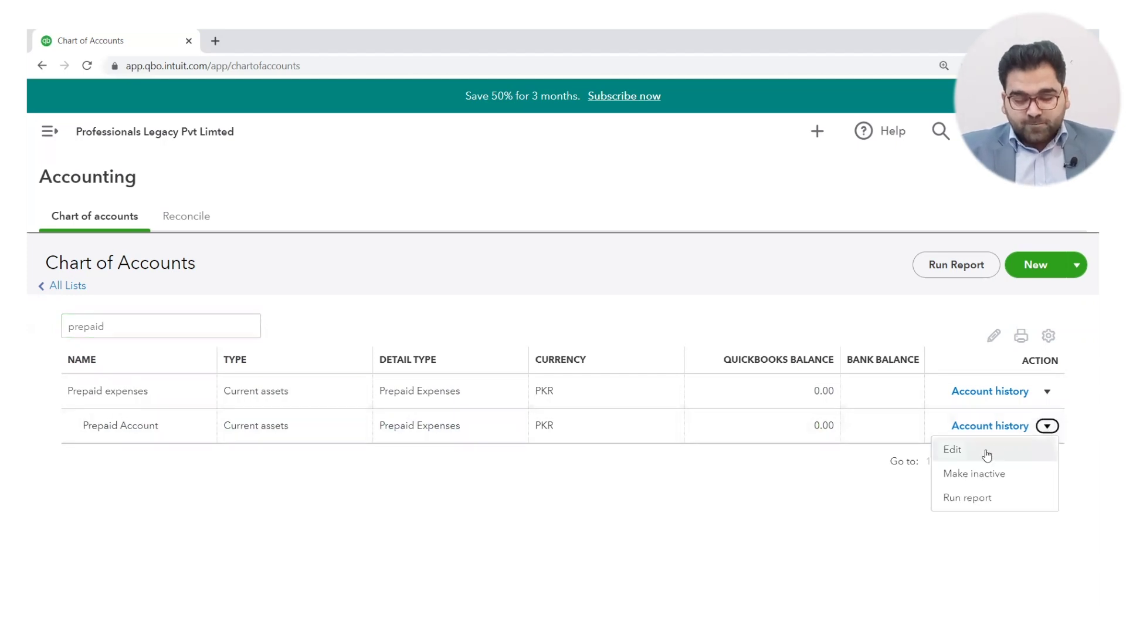
pyautogui.click(987, 453)
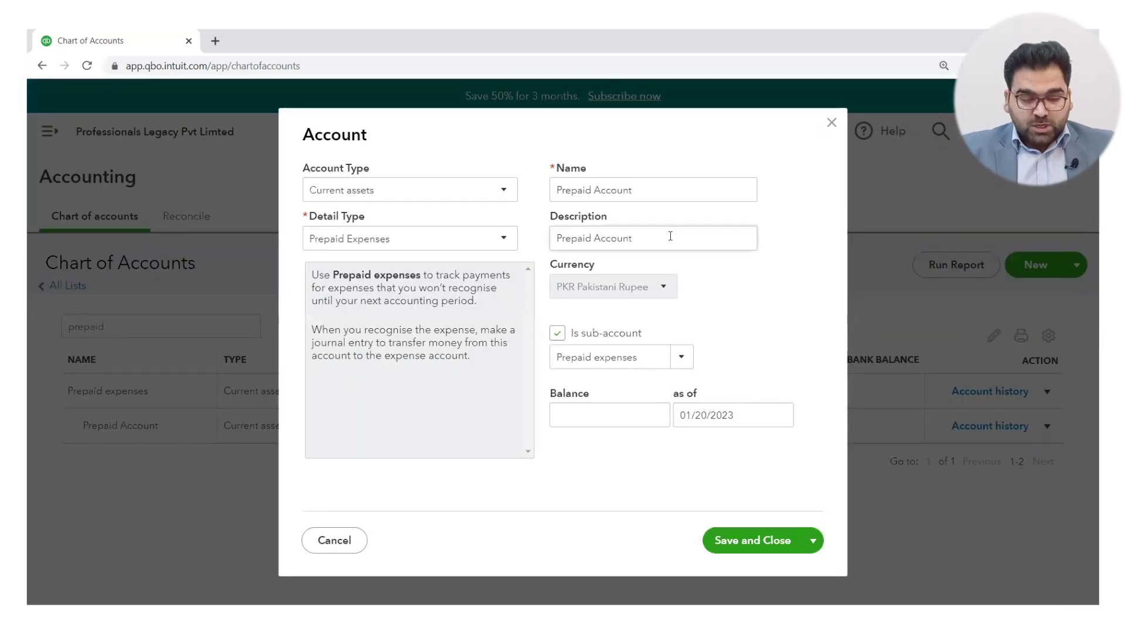
pyautogui.click(654, 186)
pyautogui.hotkey('ctrl', 'a')
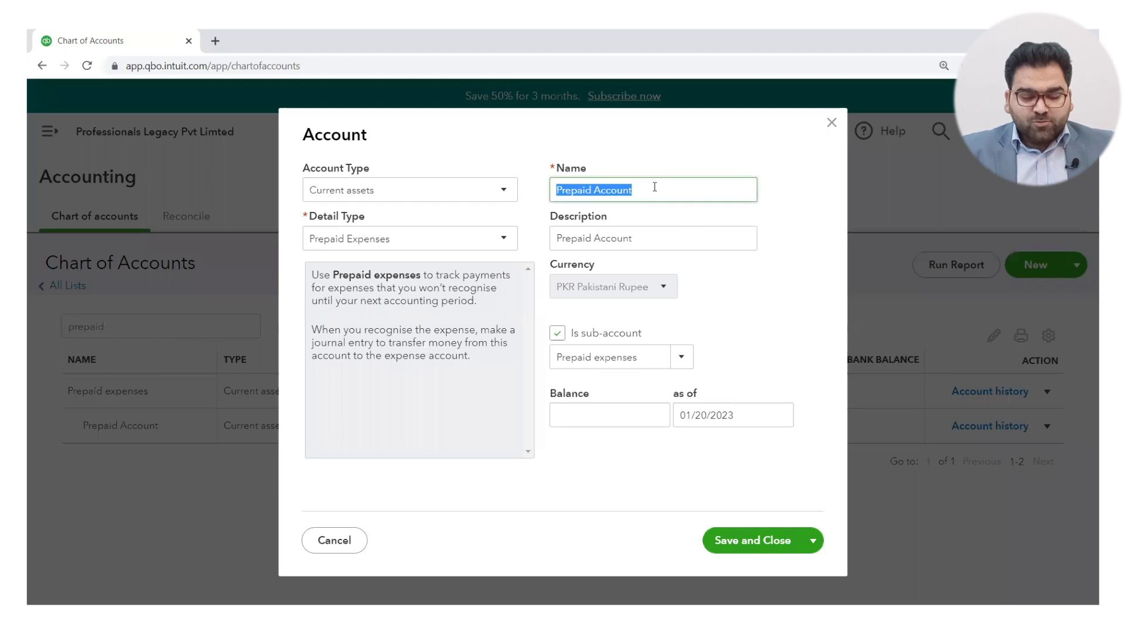
pyautogui.click(655, 186)
pyautogui.press('BackSpace')
pyautogui.press('BackSpace')
pyautogui.press('BackSpace')
pyautogui.press('BackSpace')
pyautogui.press('BackSpace')
pyautogui.press('BackSpace')
pyautogui.press('BackSpace')
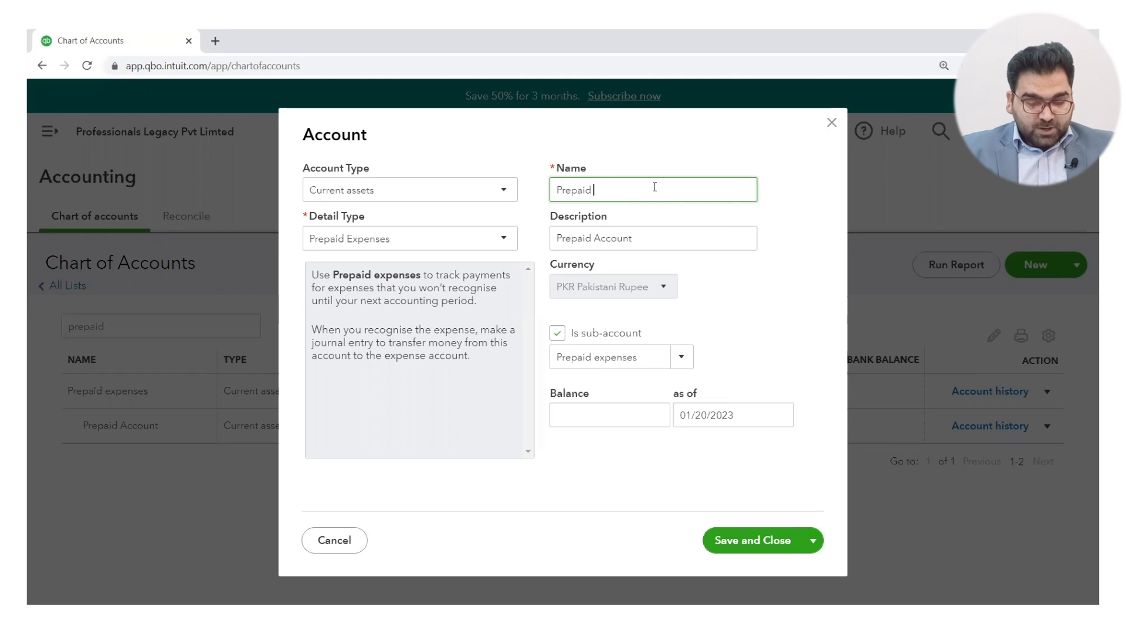
pyautogui.write('E')
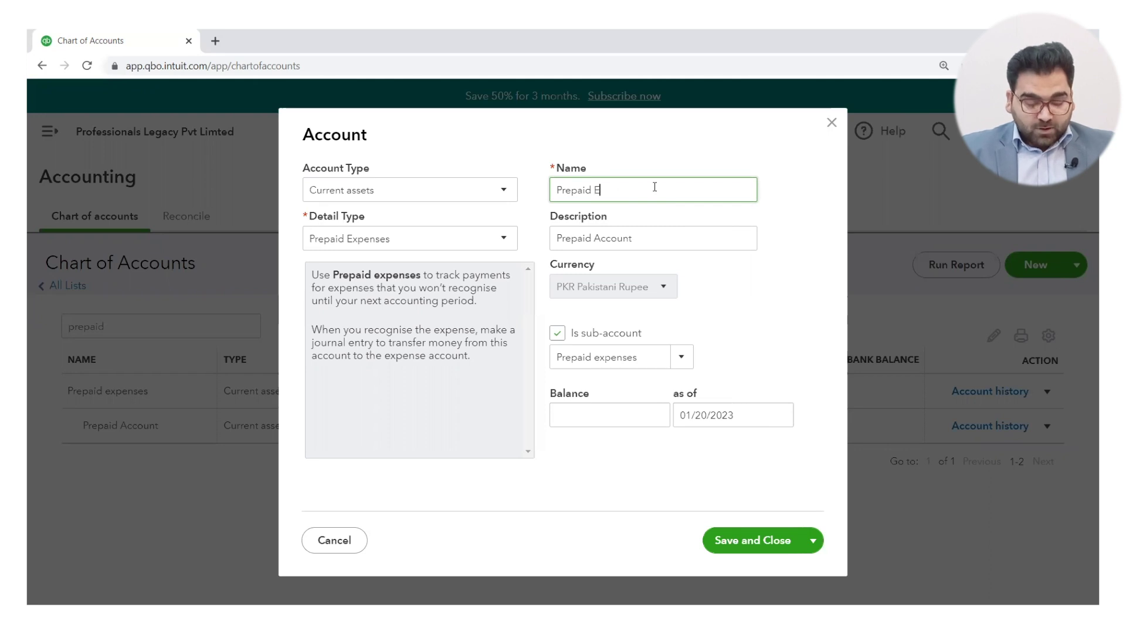
pyautogui.write('xpenses')
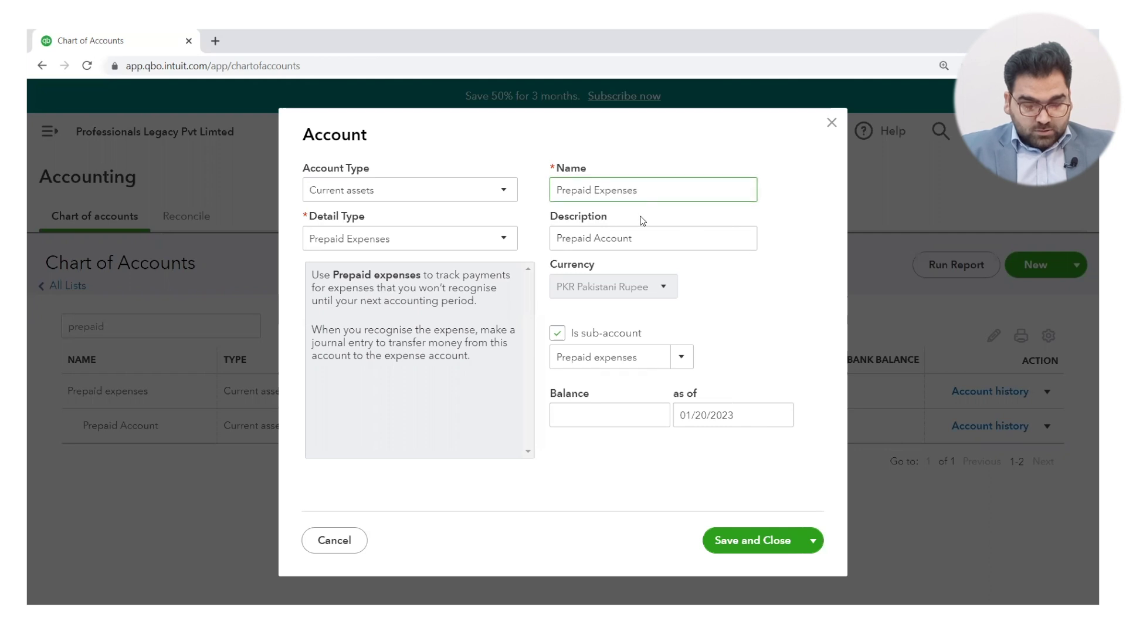
# Step: Change the description to Prepaid Expenses, make it a top-level account, and save
pyautogui.tripleClick(647, 239)
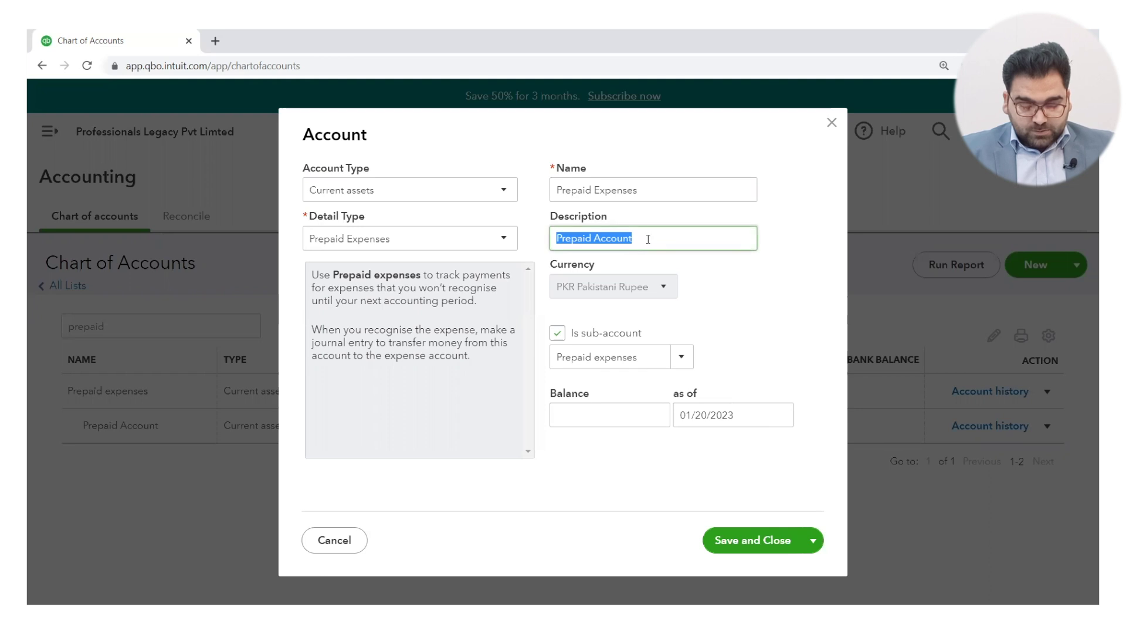
pyautogui.click(647, 239)
pyautogui.press('BackSpace')
pyautogui.press('BackSpace')
pyautogui.press('BackSpace')
pyautogui.press('BackSpace')
pyautogui.press('BackSpace')
pyautogui.press('BackSpace')
pyautogui.press('BackSpace')
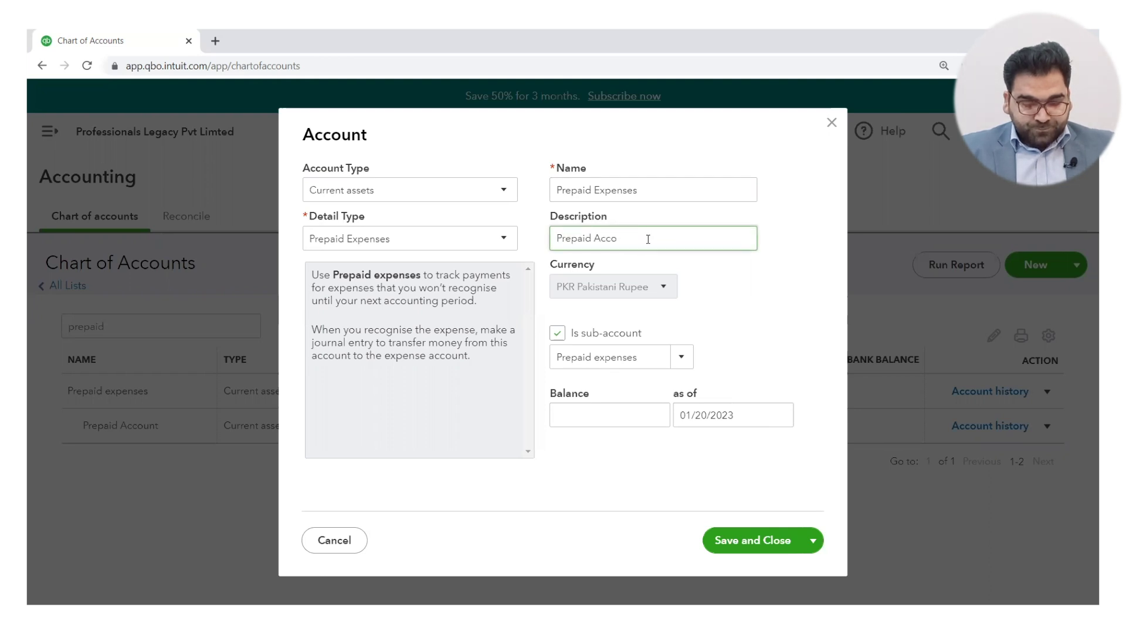
pyautogui.write('Ex')
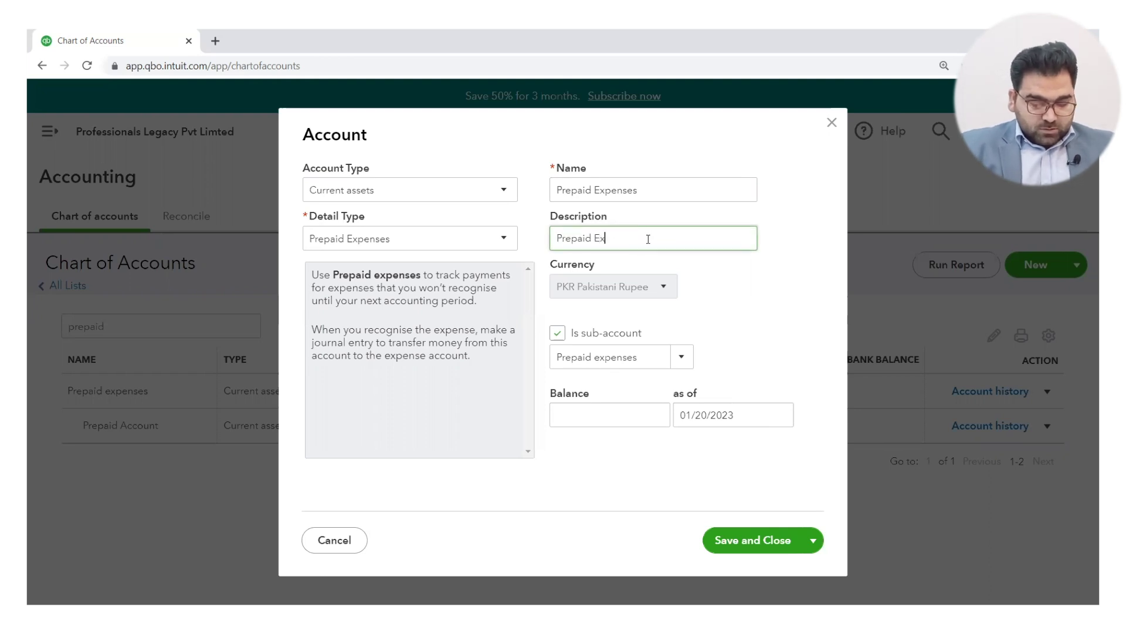
pyautogui.write('penses')
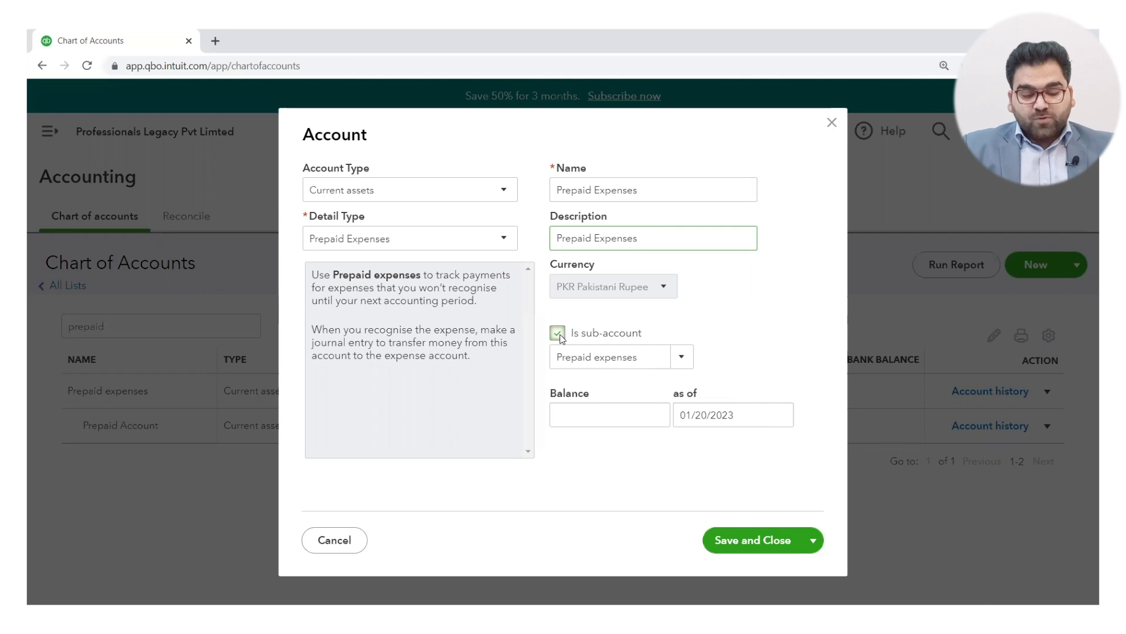
pyautogui.click(559, 337)
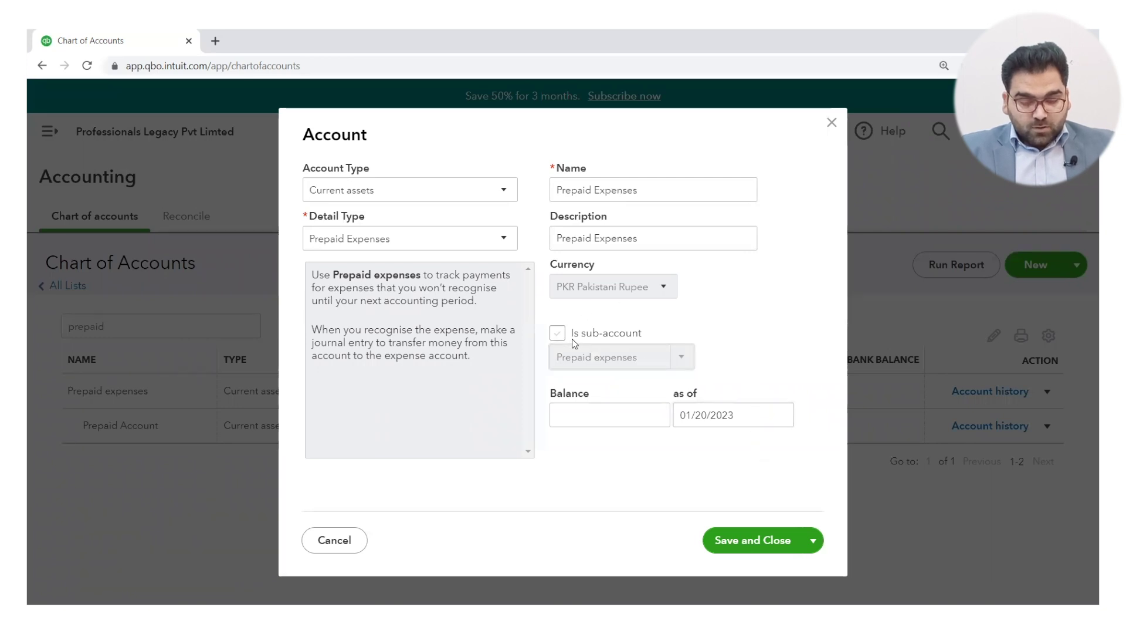
pyautogui.click(741, 539)
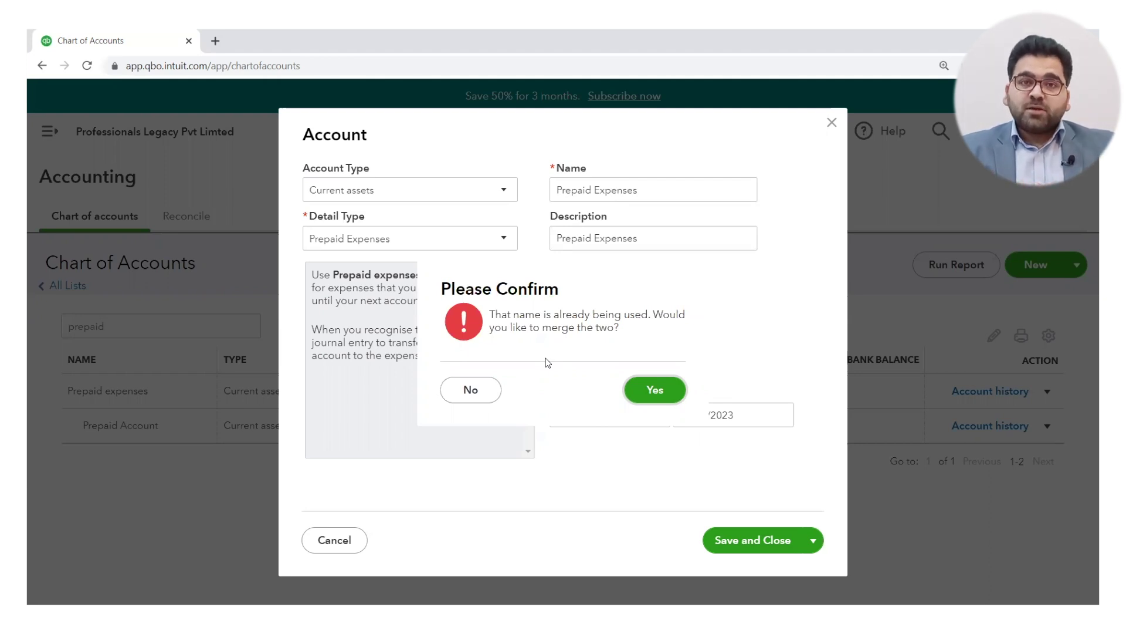
# Step: Confirm merging Prepaid Account into the existing Prepaid expenses account
pyautogui.click(649, 390)
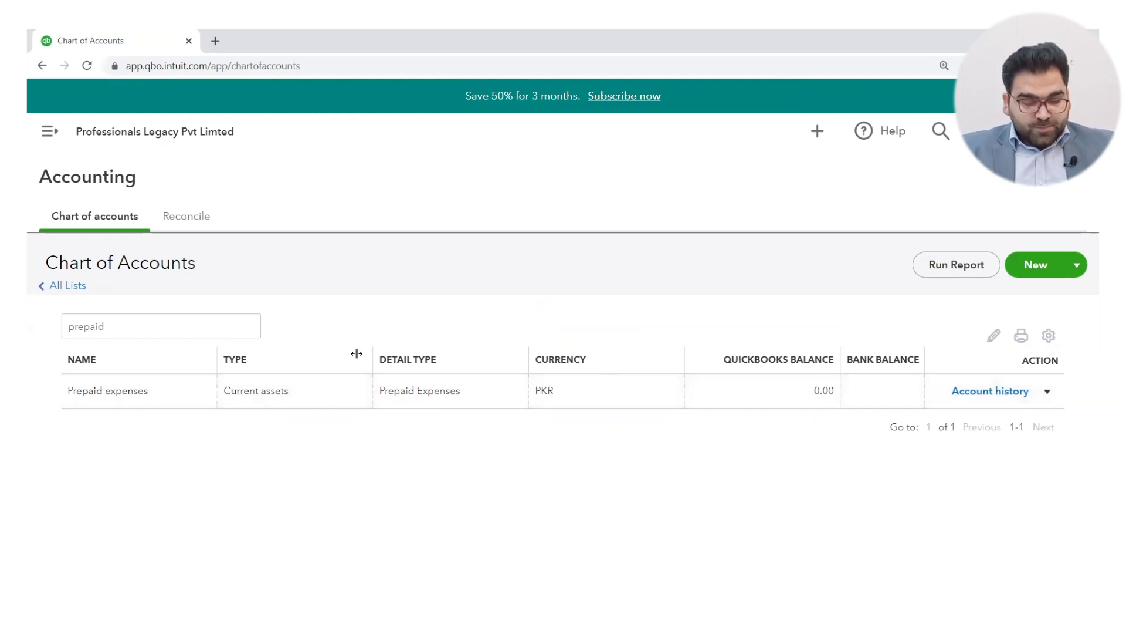
pyautogui.click(232, 328)
pyautogui.press('BackSpace')
pyautogui.press('BackSpace')
pyautogui.press('BackSpace')
pyautogui.press('BackSpace')
pyautogui.press('BackSpace')
pyautogui.press('BackSpace')
pyautogui.press('BackSpace')
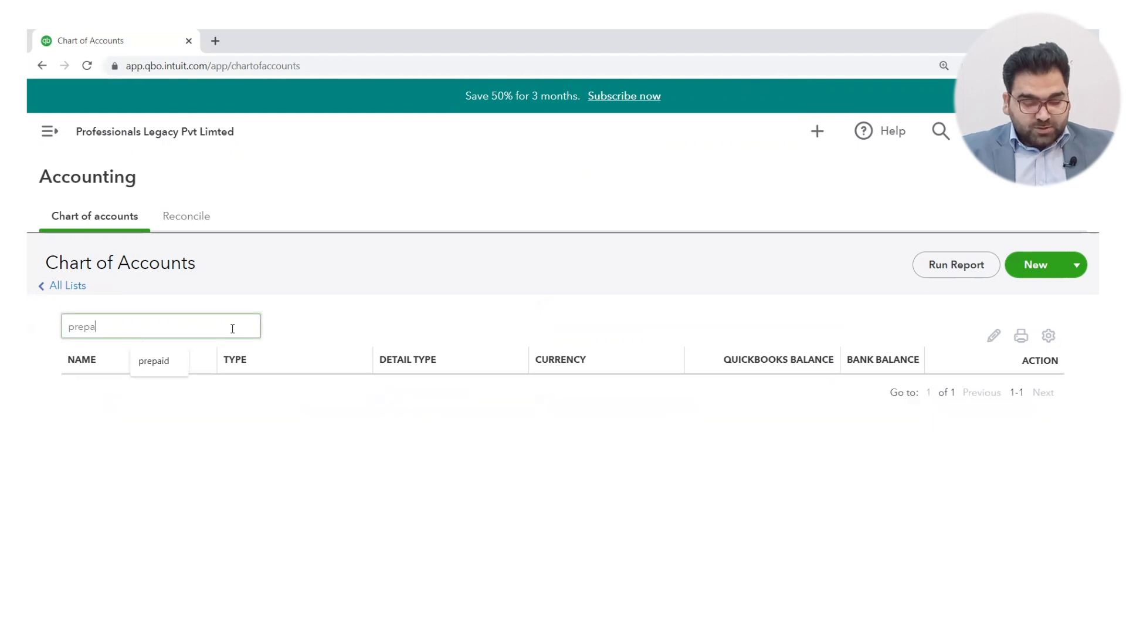
pyautogui.click(412, 315)
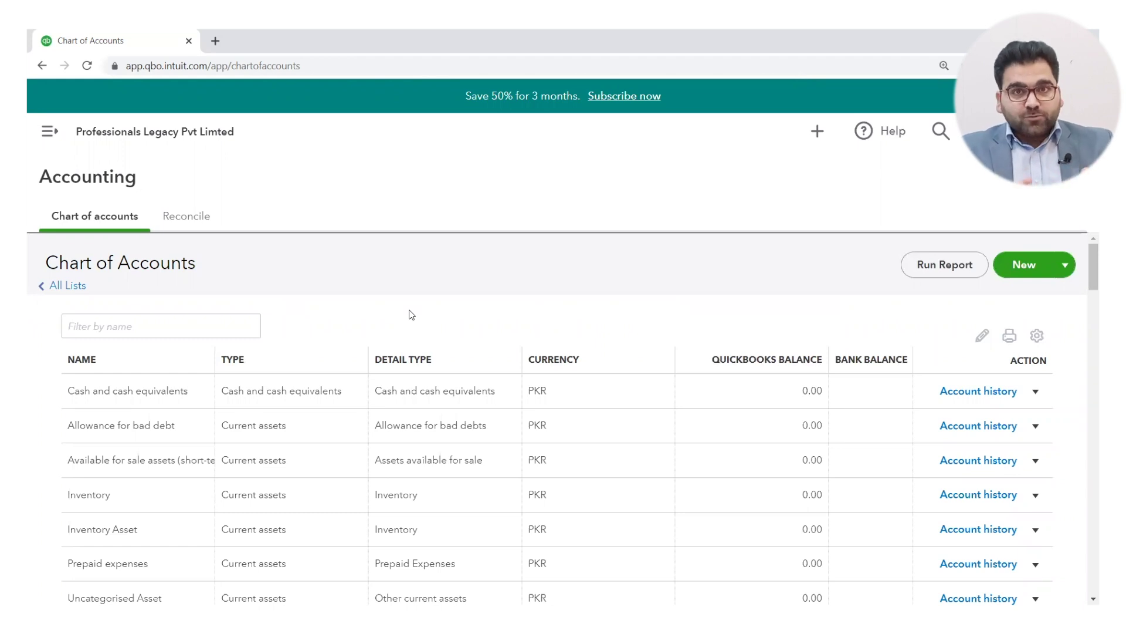
# Step: Show inactive accounts to reveal the deleted Prepaid Account, then open the company settings menu
pyautogui.click(1038, 337)
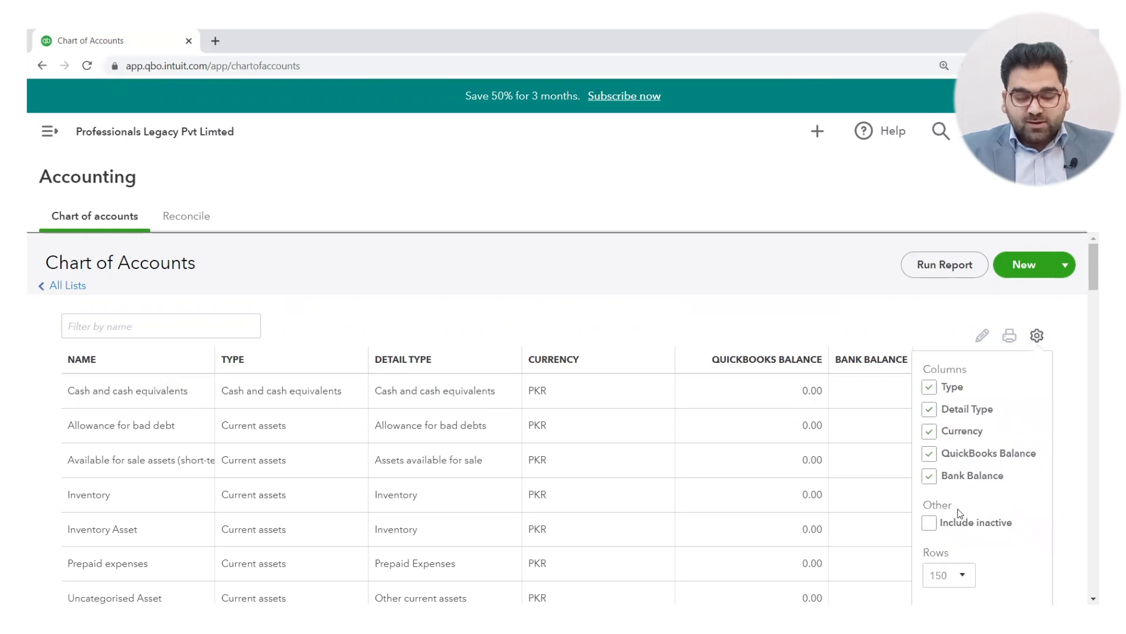
pyautogui.click(930, 525)
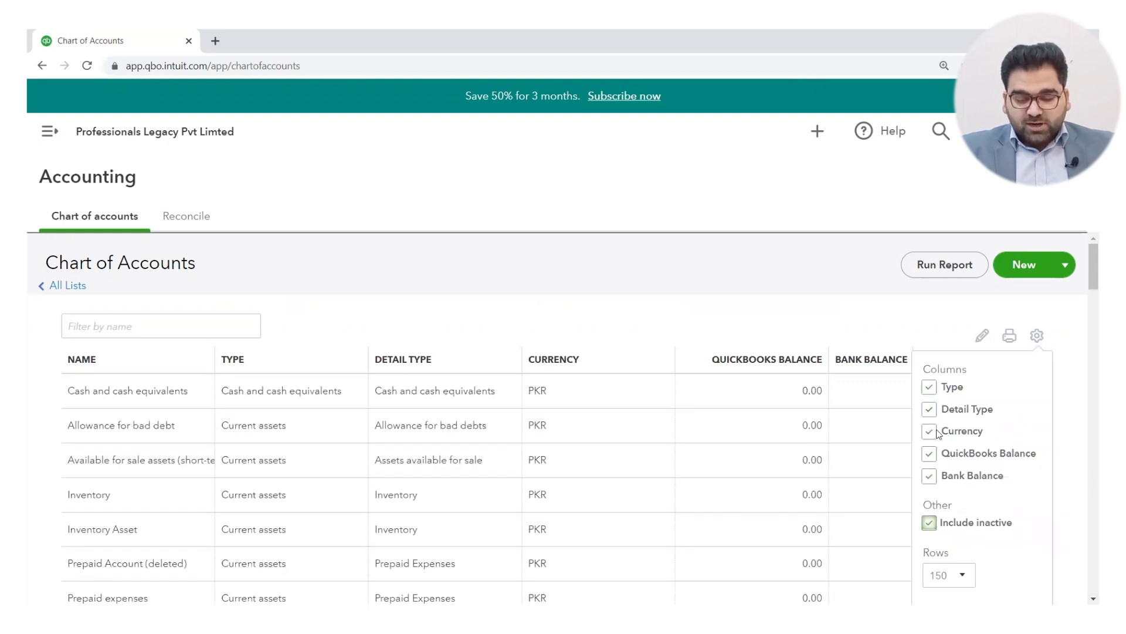
pyautogui.click(766, 291)
pyautogui.scroll(-1, 856, 378)
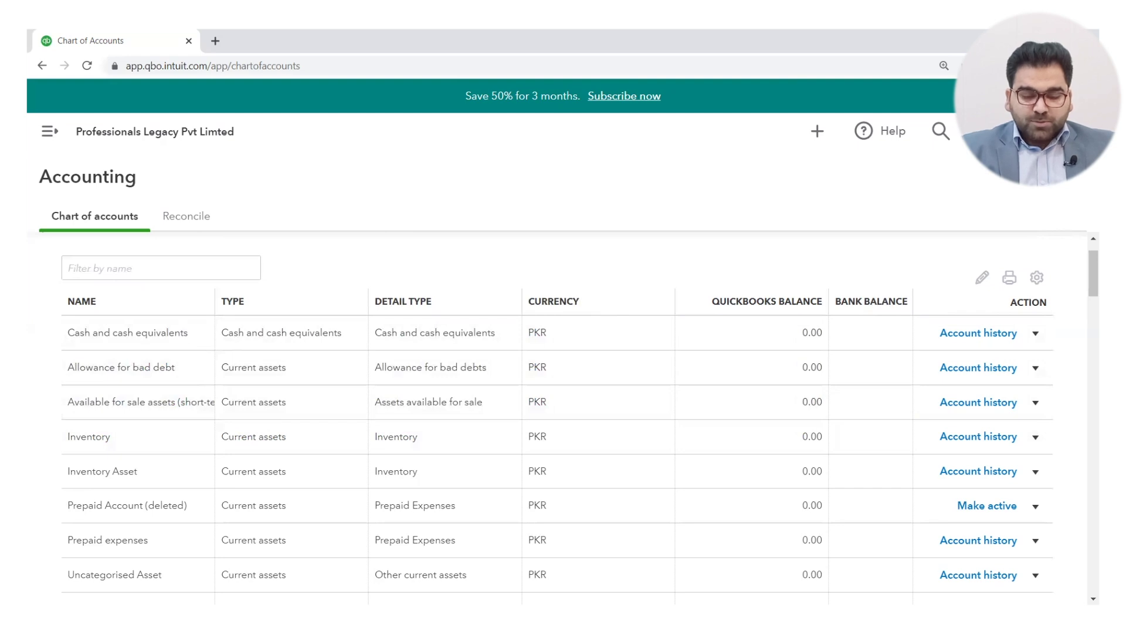
pyautogui.click(1034, 131)
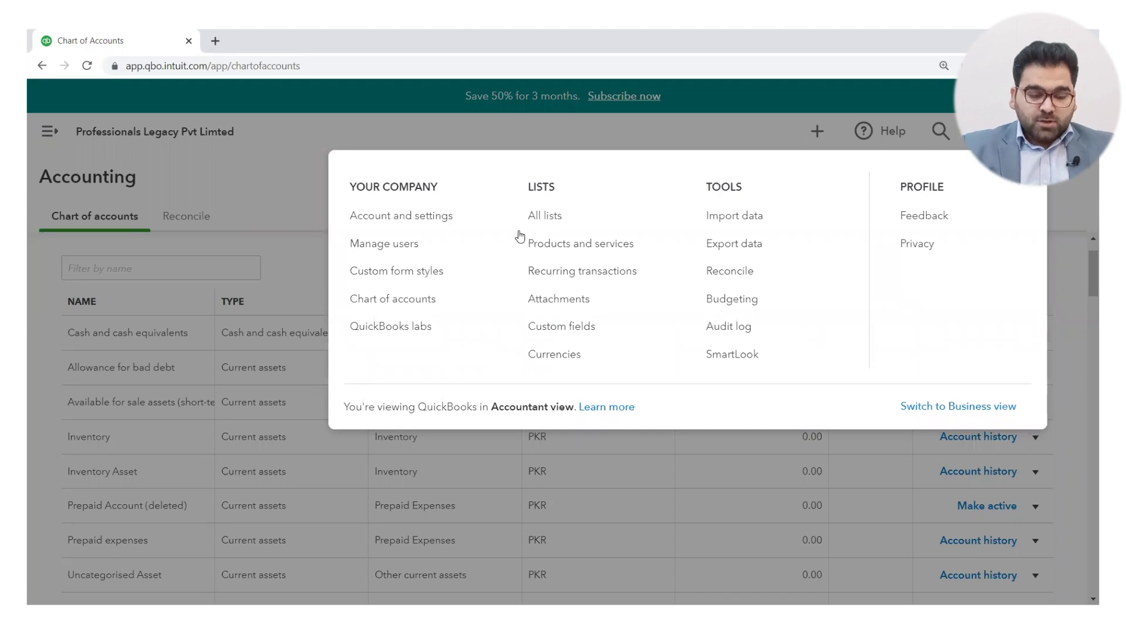
# Step: In Advanced settings, enable account numbers and show them in the chart of accounts
pyautogui.click(413, 220)
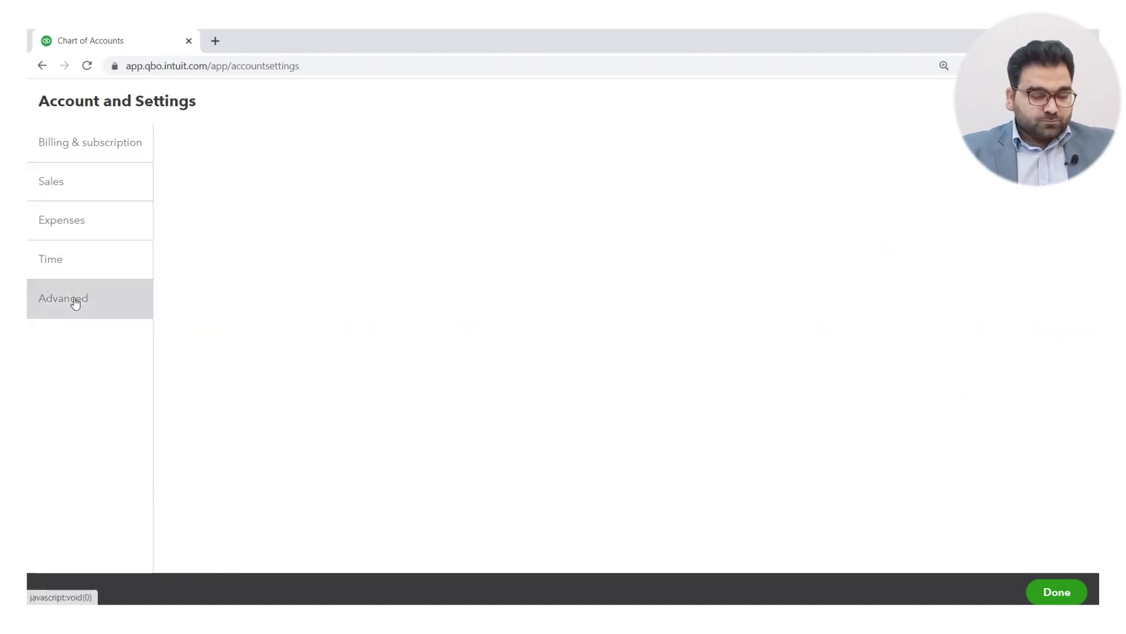
pyautogui.click(79, 349)
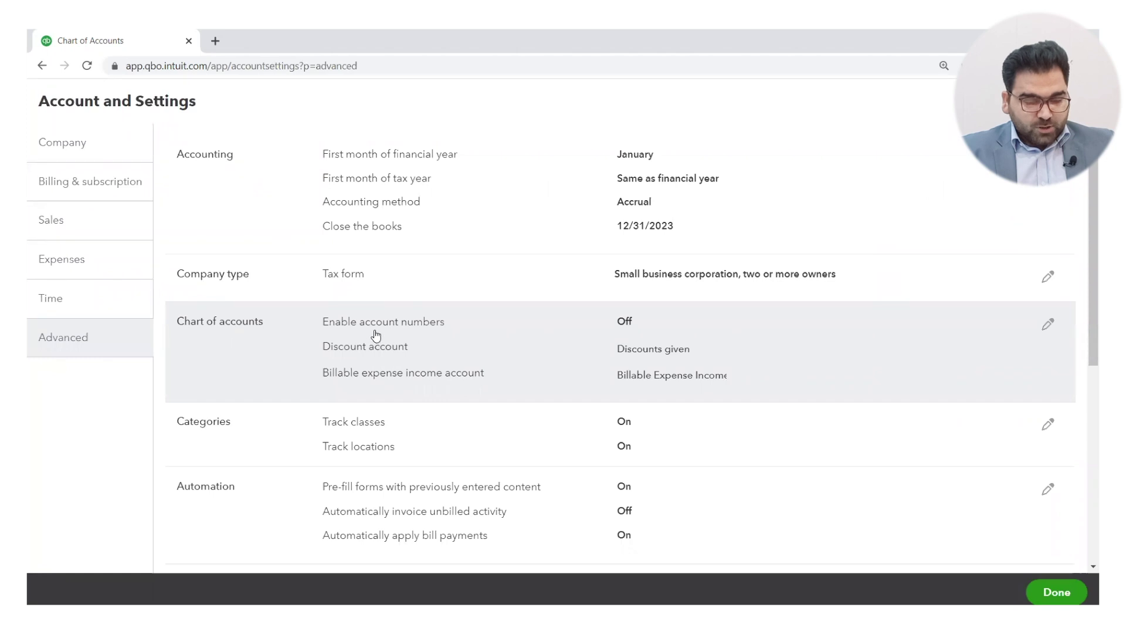
pyautogui.click(1048, 326)
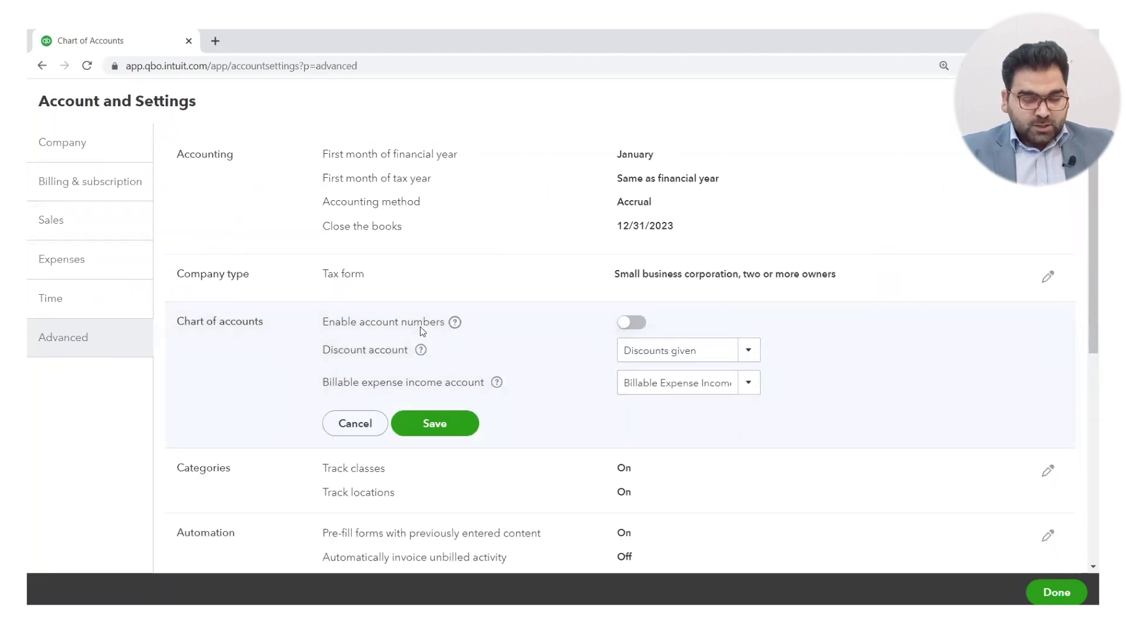
pyautogui.click(635, 327)
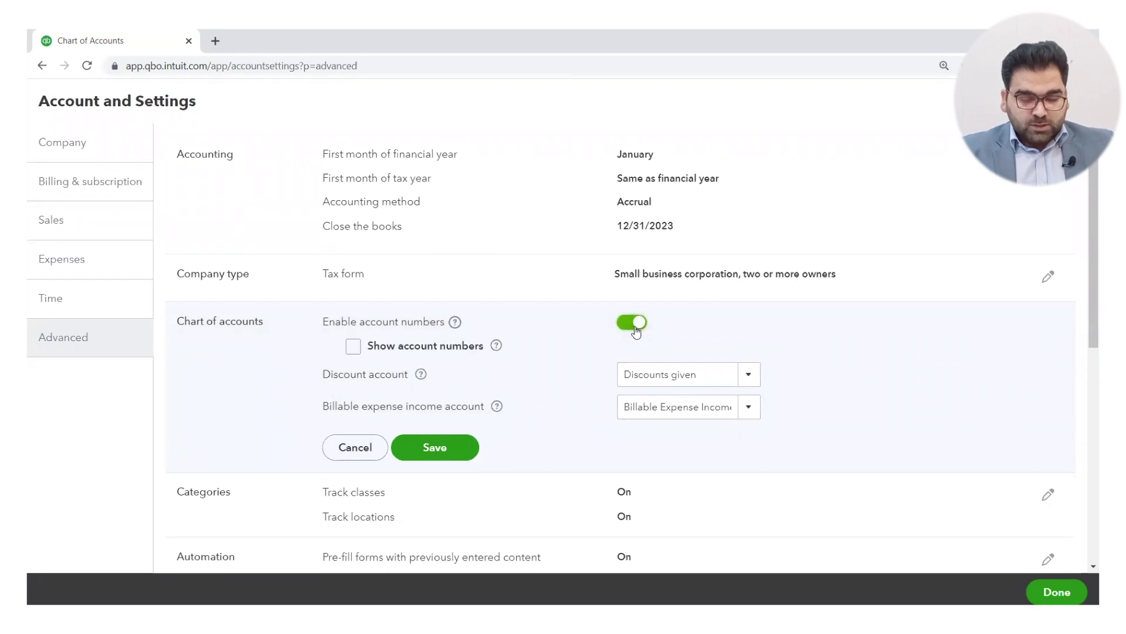
pyautogui.click(357, 347)
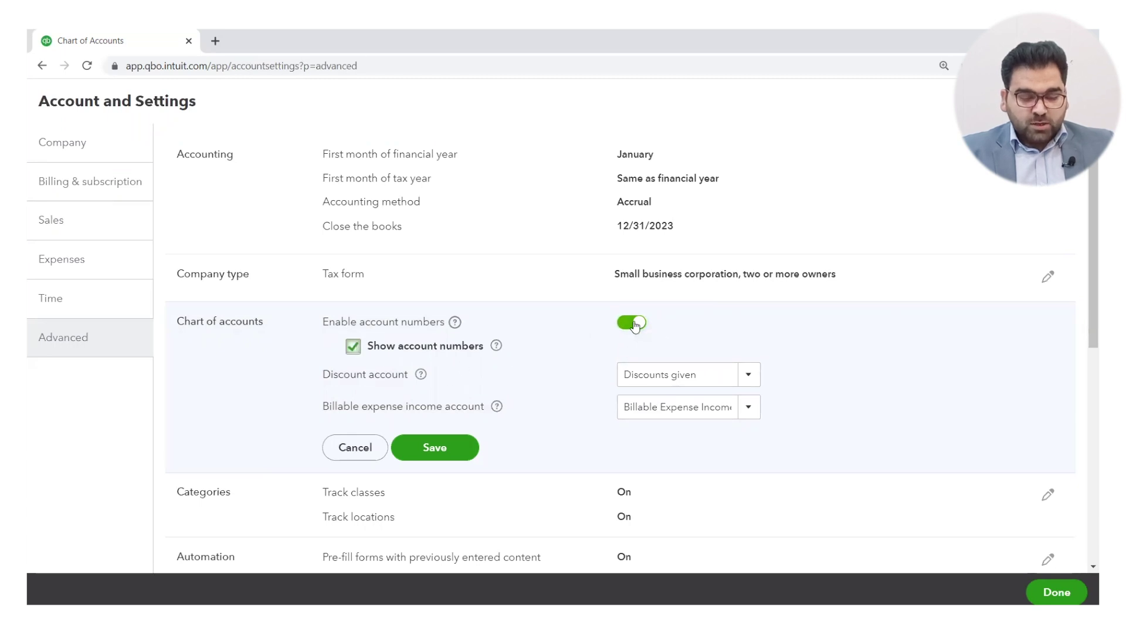
pyautogui.click(443, 451)
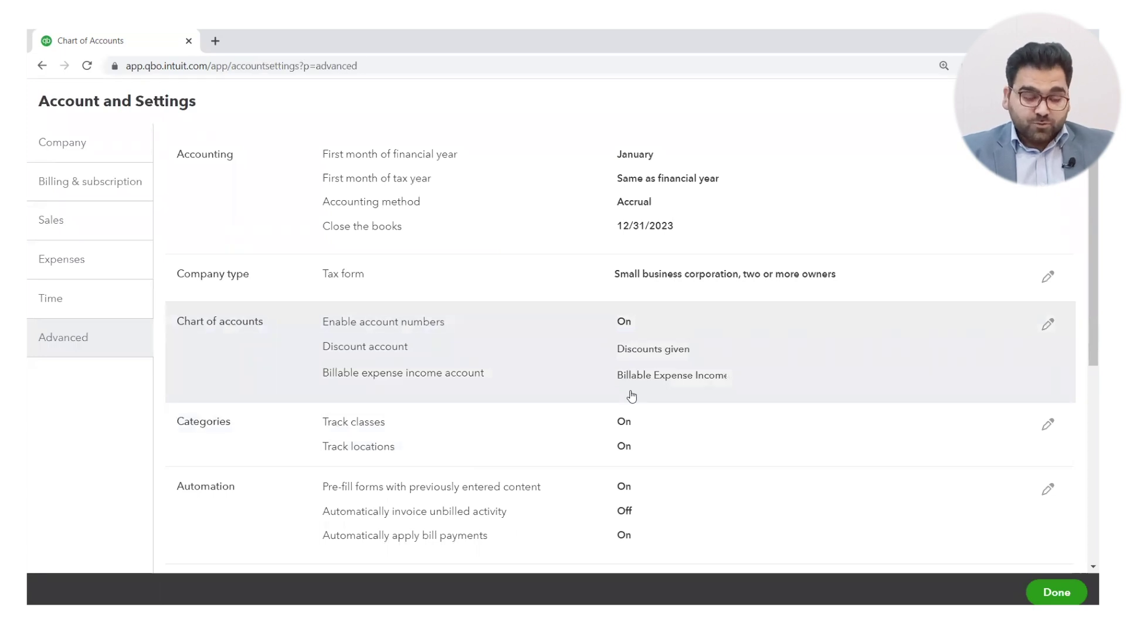
pyautogui.click(1057, 592)
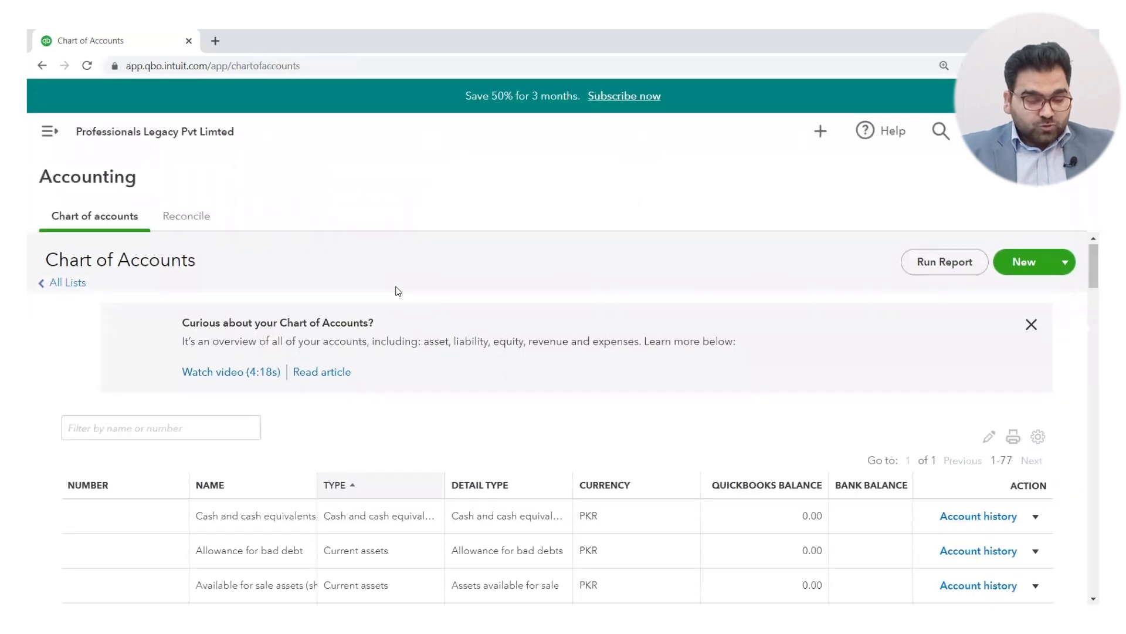
# Step: Open the edit form for Cash and cash equivalents from its Action menu
pyautogui.scroll(-4, 398, 291)
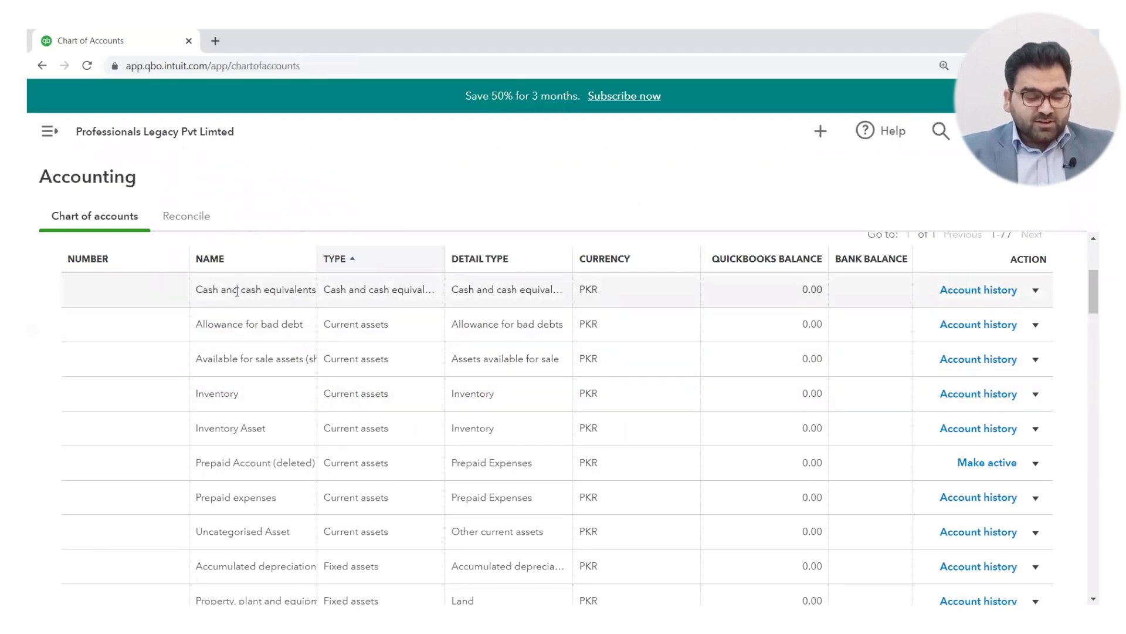
pyautogui.click(1037, 291)
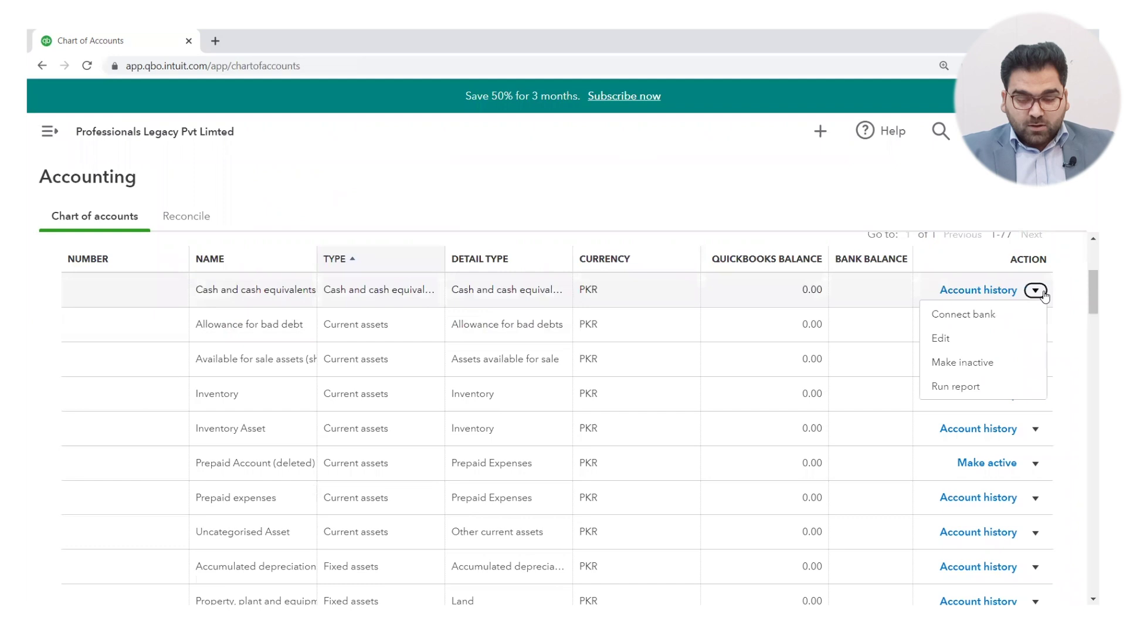
pyautogui.click(952, 341)
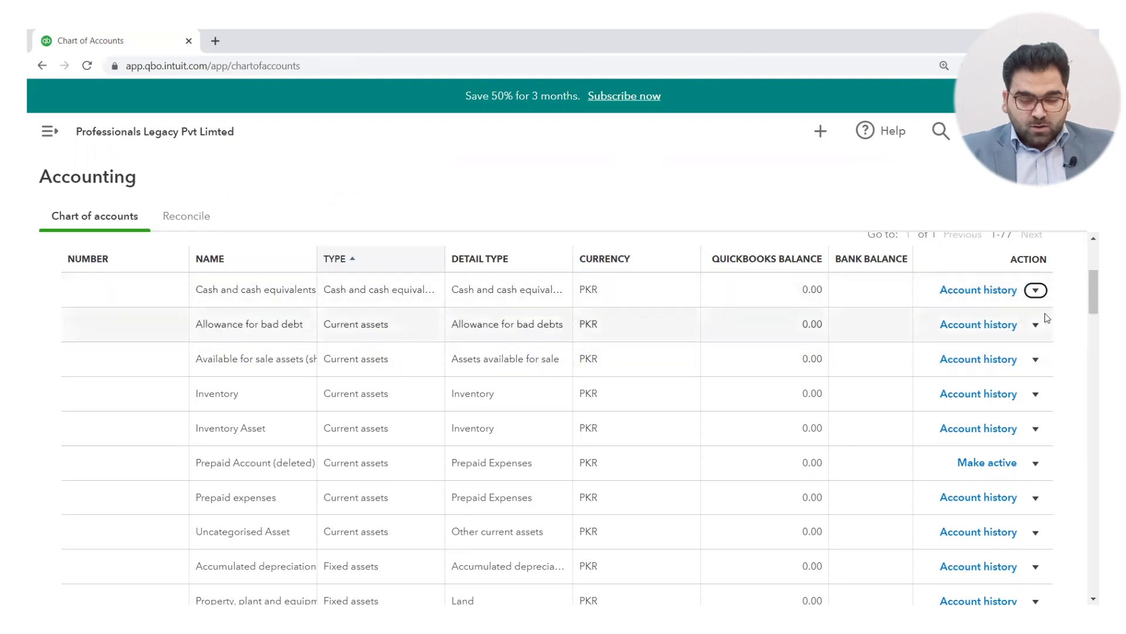
pyautogui.scroll(3, 1008, 348)
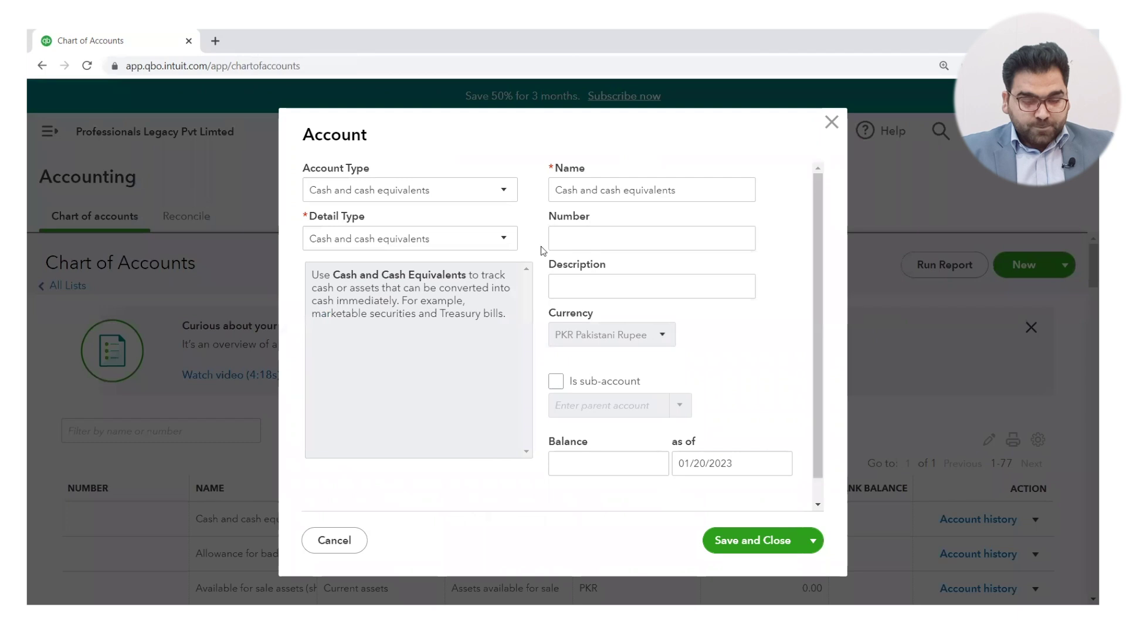
# Step: Enter account number 1001 for Cash and cash equivalents and save and close
pyautogui.click(598, 230)
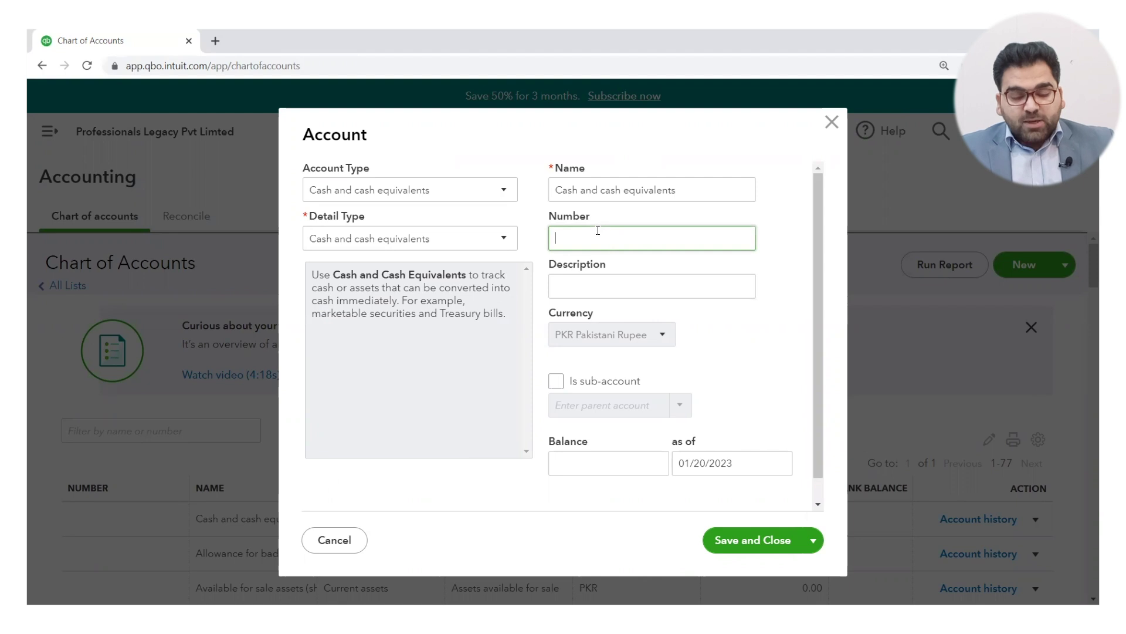
pyautogui.write('1001')
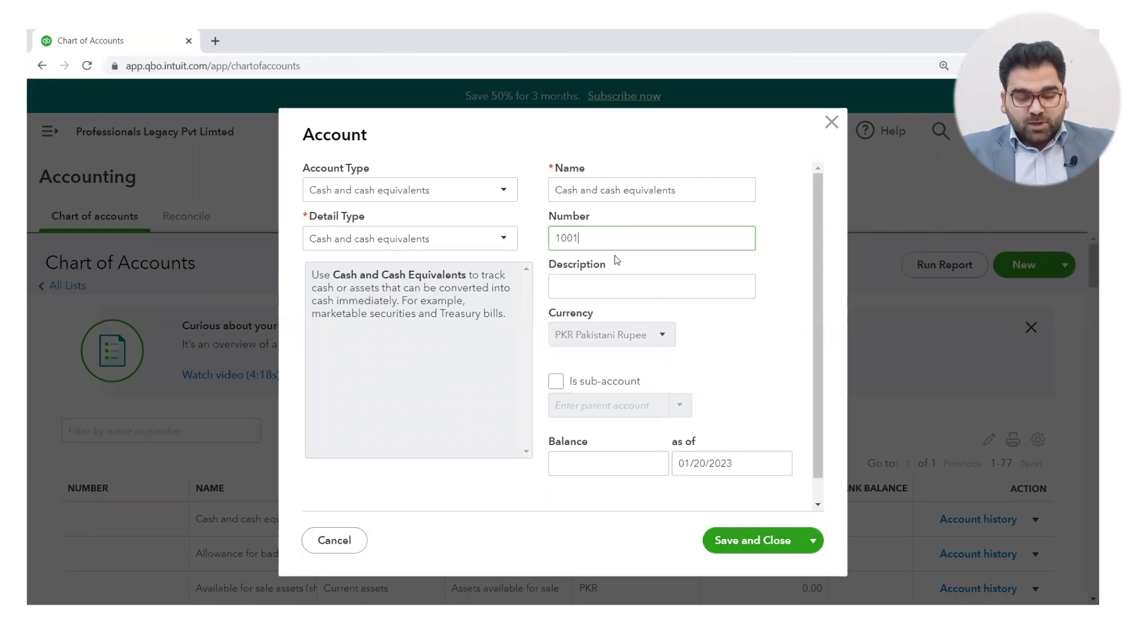
pyautogui.click(738, 544)
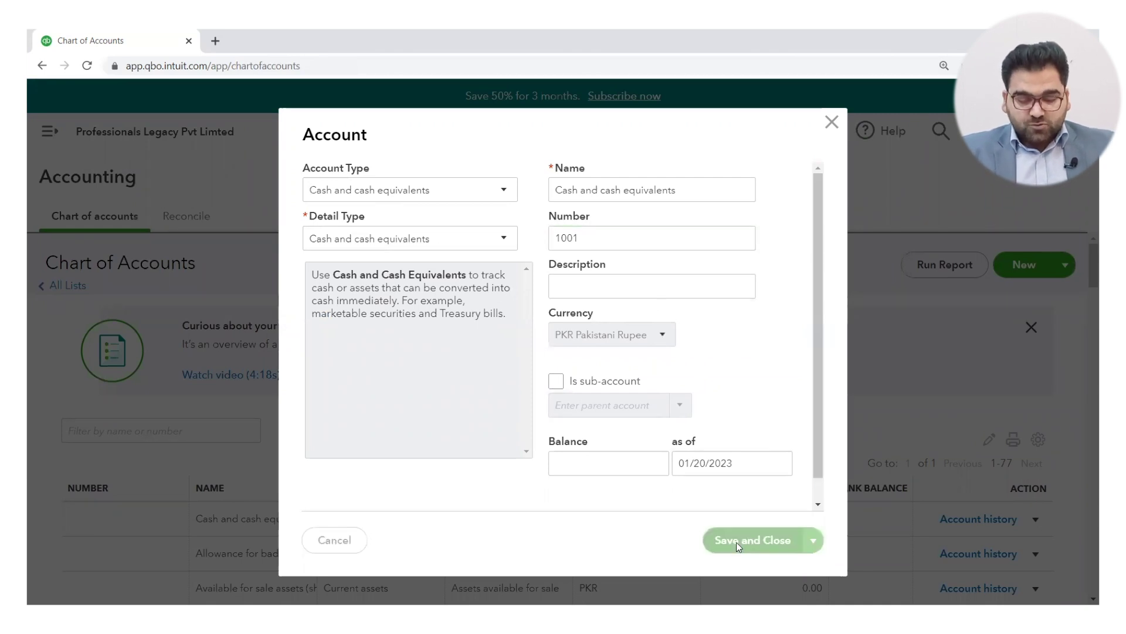
pyautogui.scroll(-4, 565, 502)
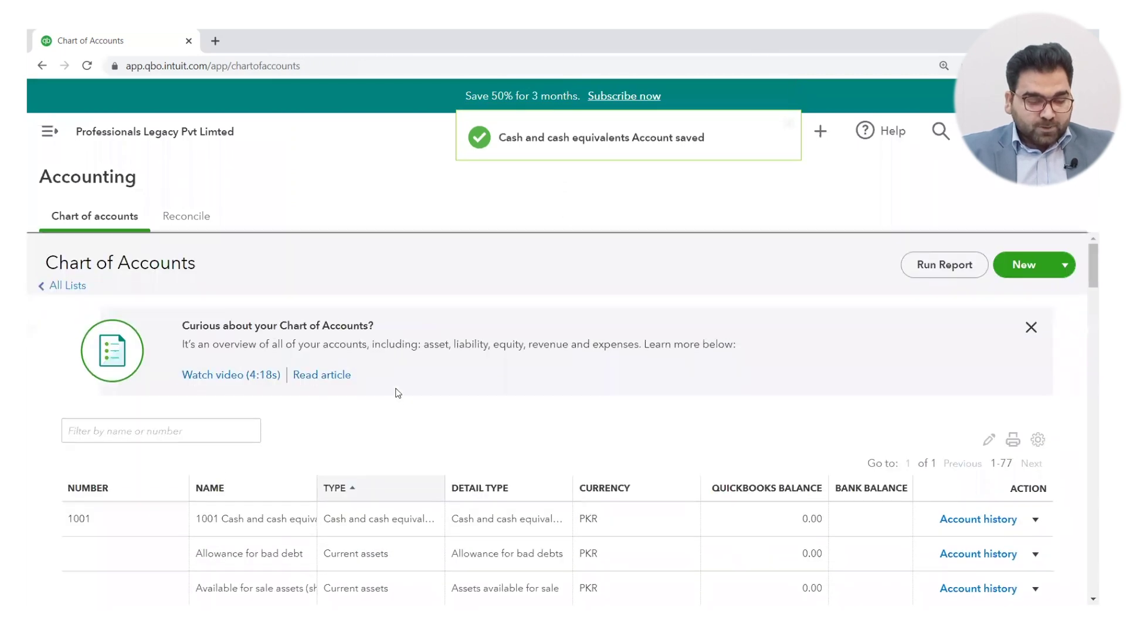
# Step: Narrow the Number, Currency and QuickBooks Balance columns; widen Name and Type for full text
pyautogui.scroll(-1, 398, 393)
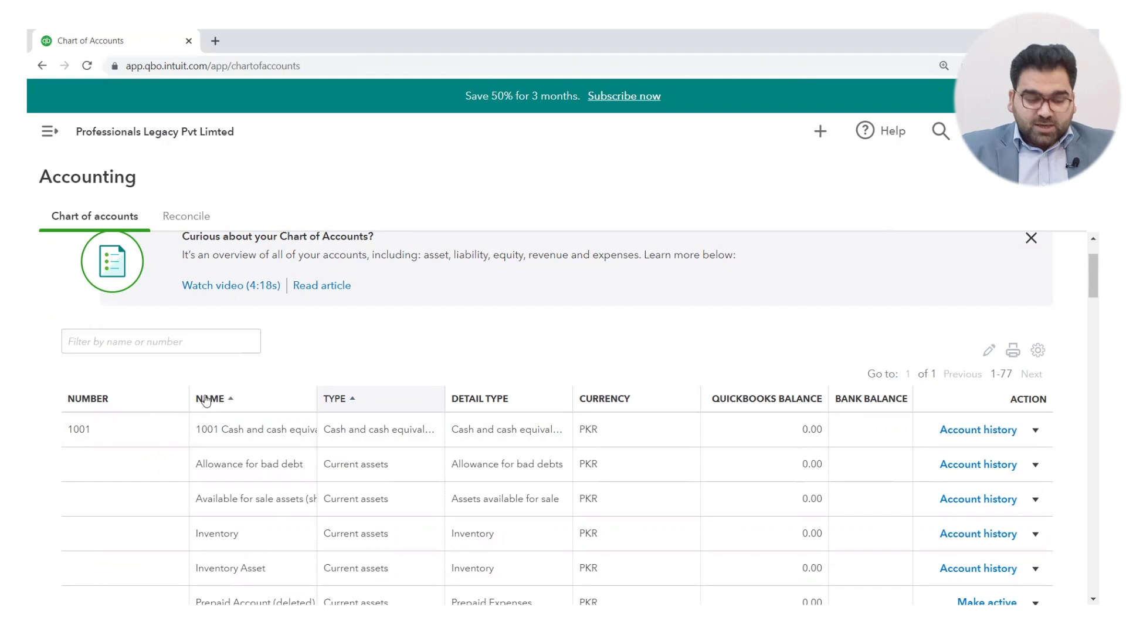
pyautogui.moveTo(188, 401); pyautogui.dragTo(124, 405)
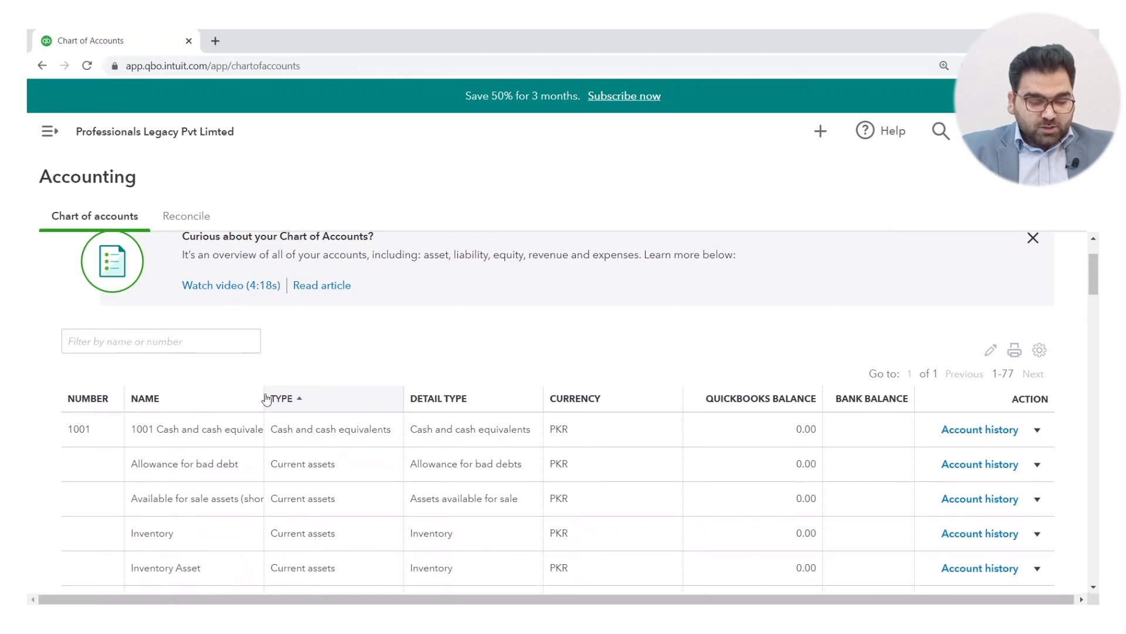
pyautogui.moveTo(264, 403); pyautogui.dragTo(292, 405)
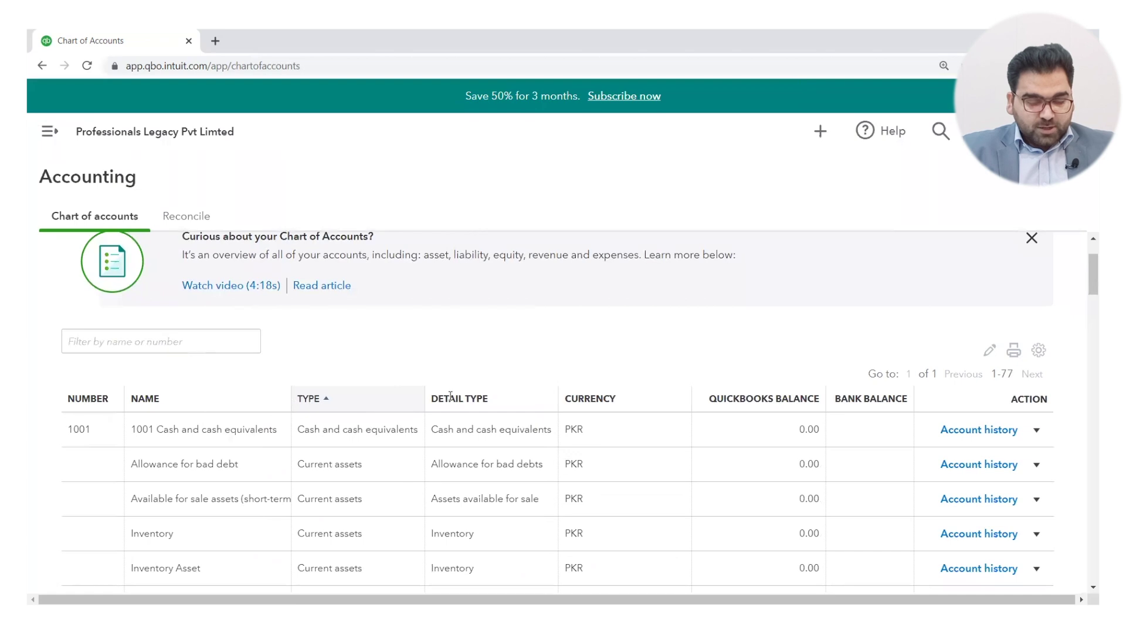
pyautogui.moveTo(690, 397); pyautogui.dragTo(652, 399)
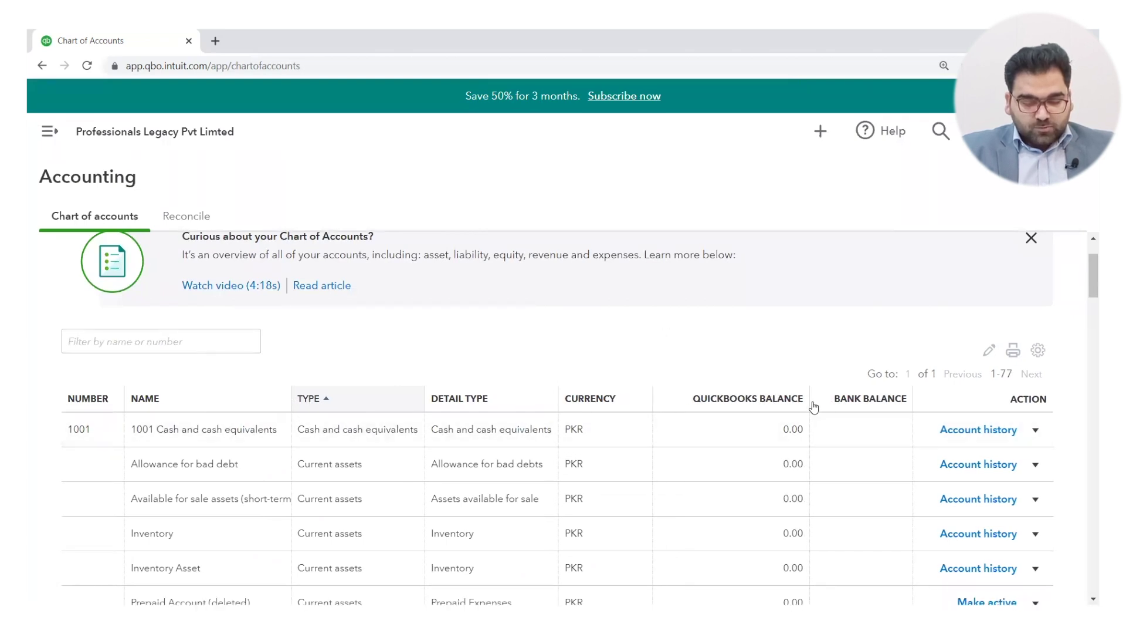
pyautogui.moveTo(809, 399); pyautogui.dragTo(769, 399)
pyautogui.moveTo(909, 397); pyautogui.dragTo(878, 400)
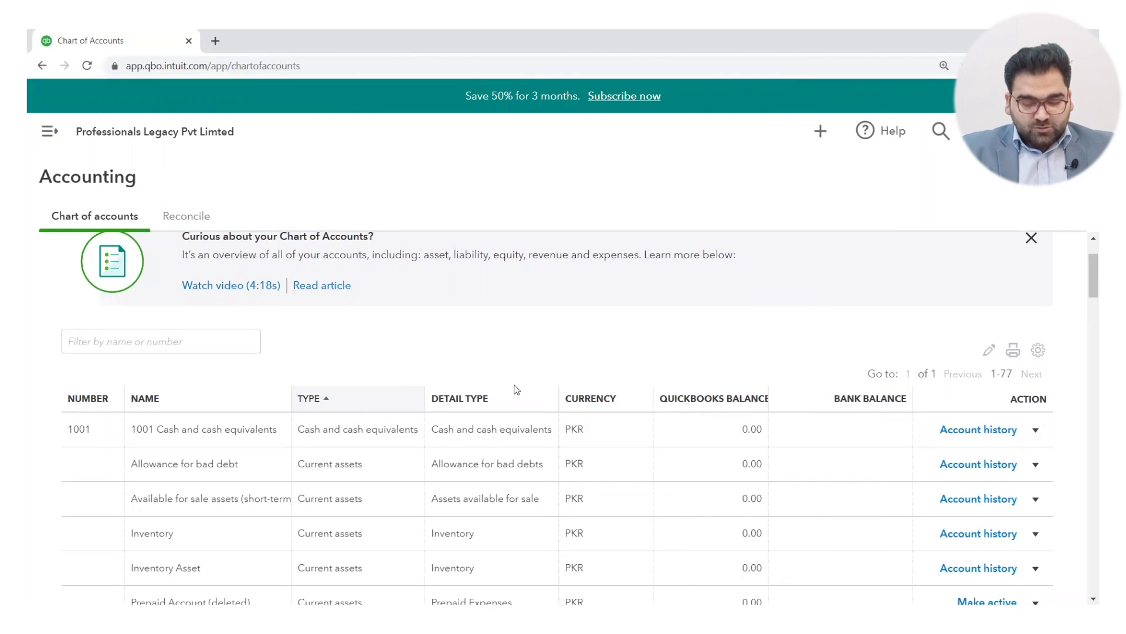
pyautogui.moveTo(425, 399); pyautogui.dragTo(459, 398)
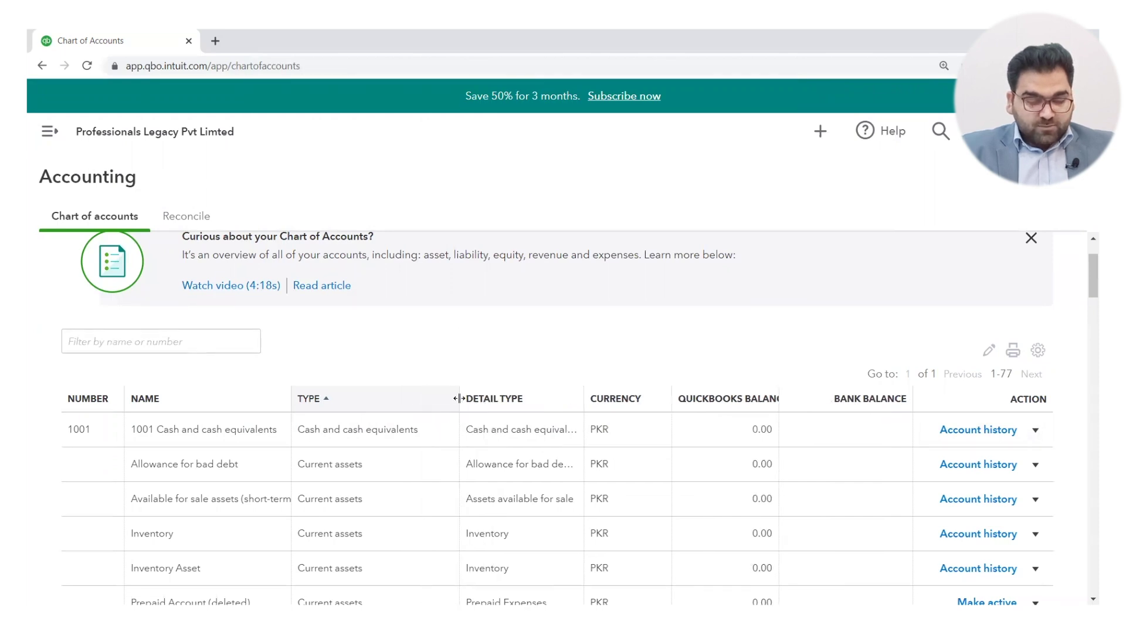
# Step: Sort the chart of accounts by the Currency column
pyautogui.click(590, 399)
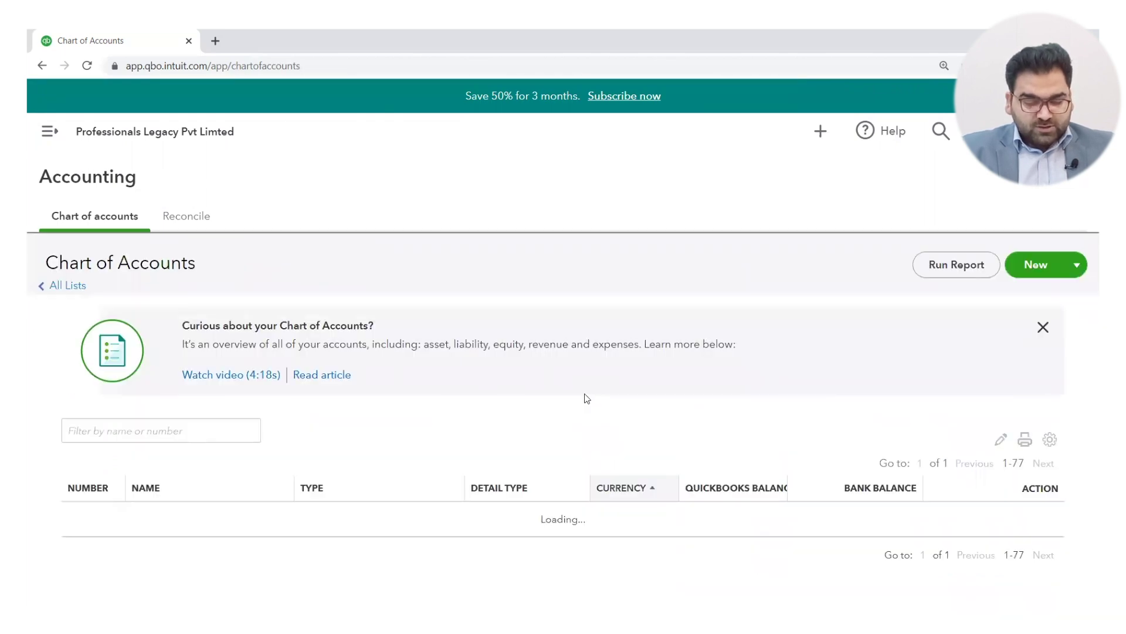
pyautogui.scroll(-5, 731, 352)
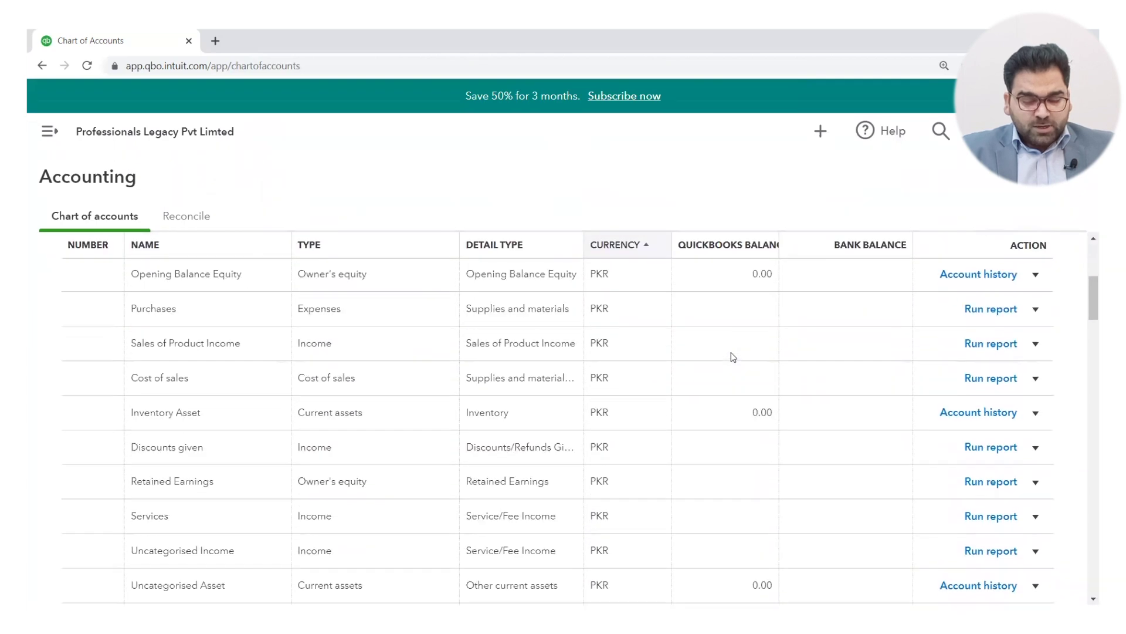
pyautogui.scroll(5, 731, 352)
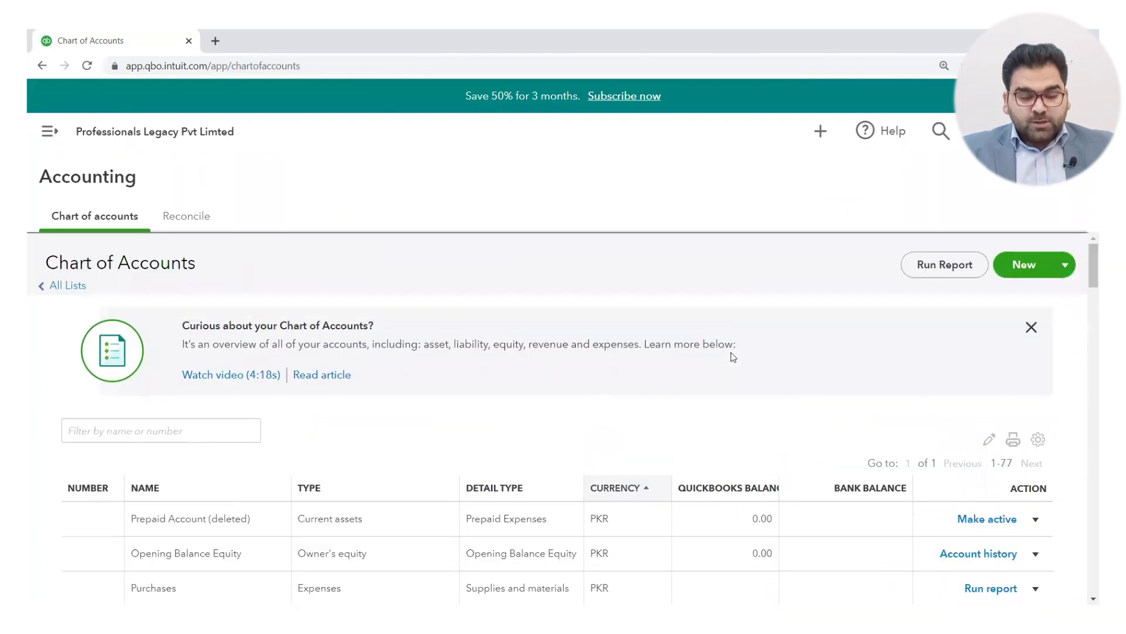